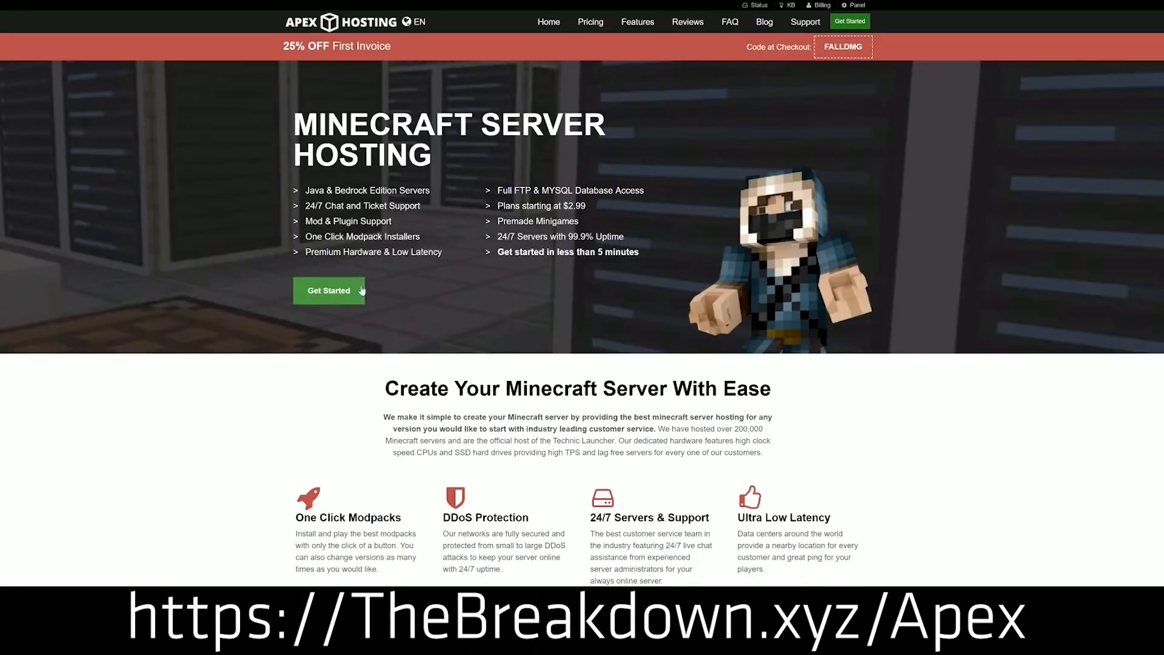
pyautogui.scroll(-4, 446, 255)
pyautogui.moveTo(293, 272); pyautogui.dragTo(711, 274)
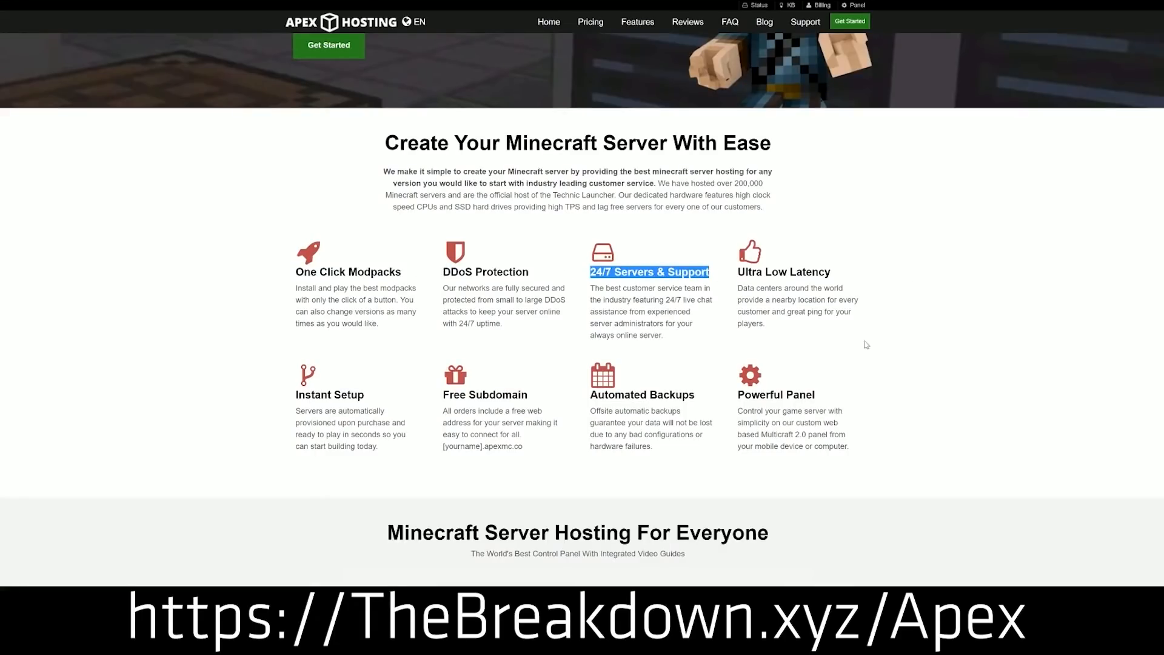
pyautogui.moveTo(590, 395); pyautogui.dragTo(731, 395)
pyautogui.click(544, 399)
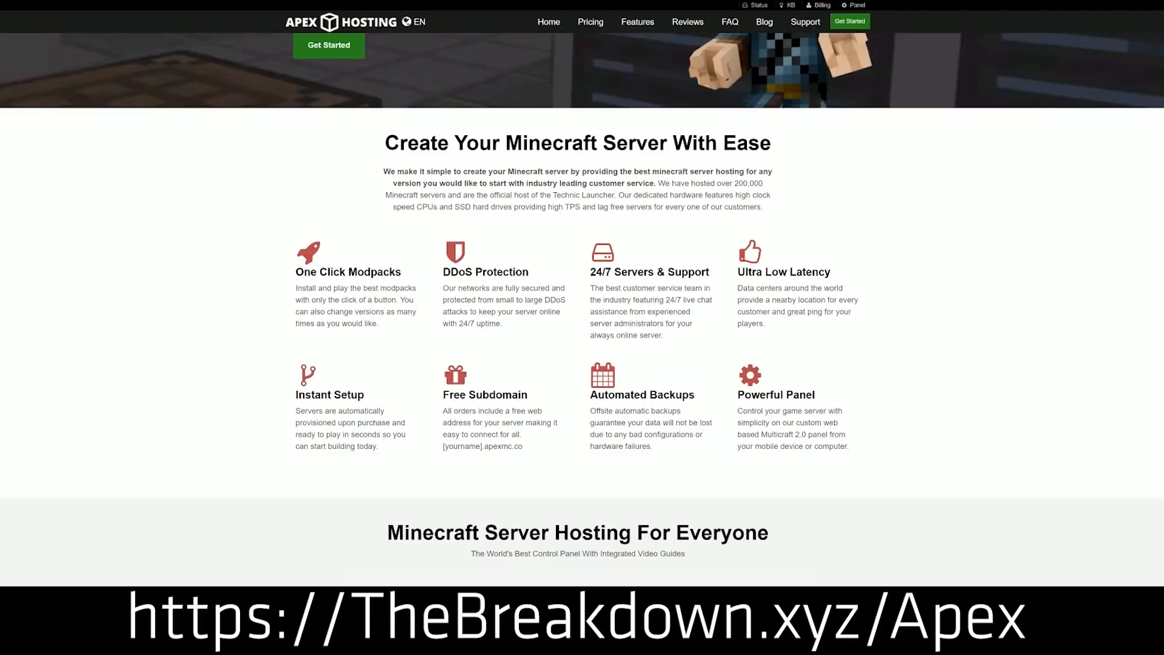
pyautogui.moveTo(382, 447); pyautogui.dragTo(295, 395)
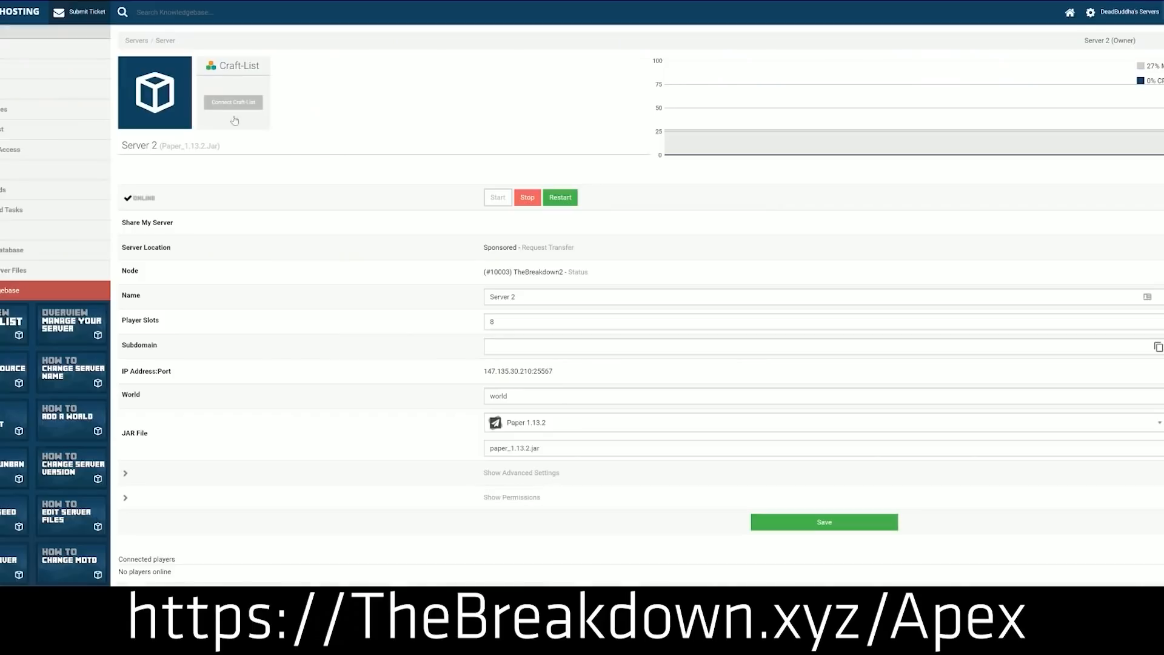
# Pick Minecraft 1.15 from Server 2's JAR File version dropdown.
pyautogui.click(546, 431)
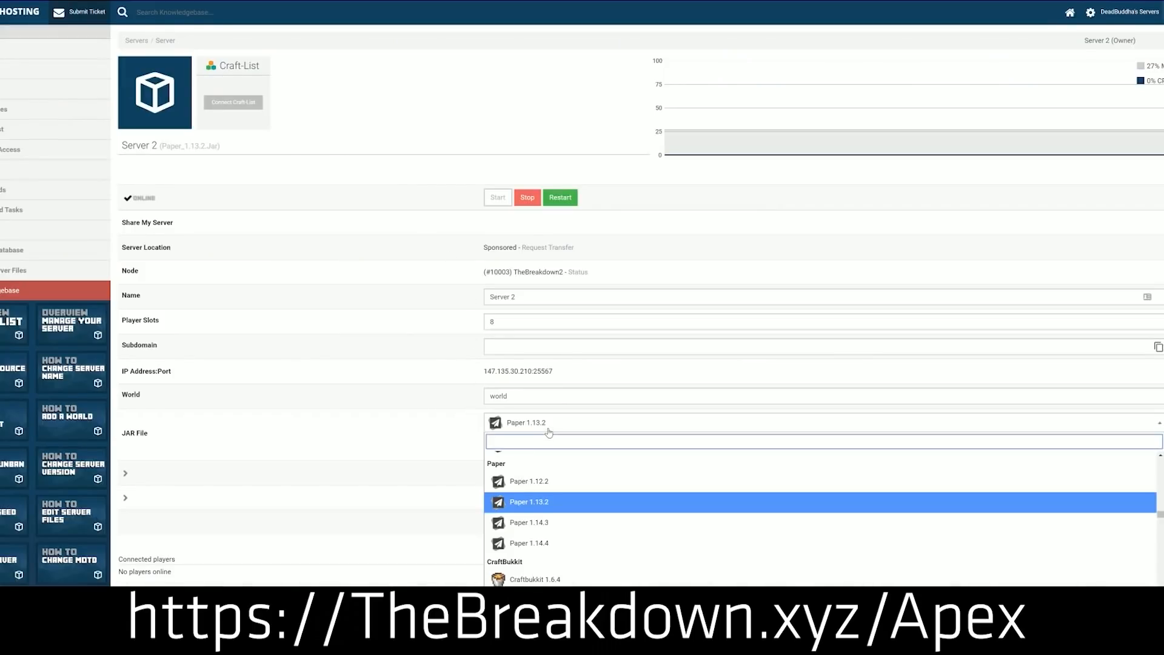
pyautogui.scroll(-3, 542, 521)
pyautogui.scroll(-10, 542, 522)
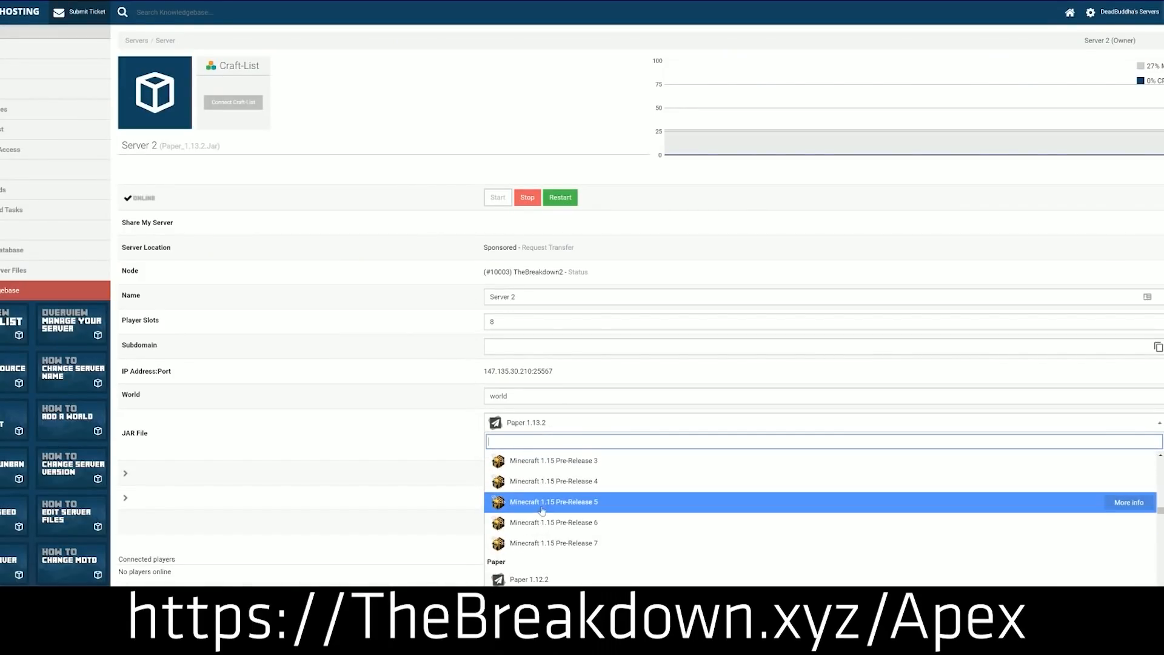
pyautogui.scroll(-2, 542, 509)
pyautogui.scroll(4, 541, 510)
pyautogui.scroll(-2, 542, 509)
pyautogui.scroll(4, 542, 509)
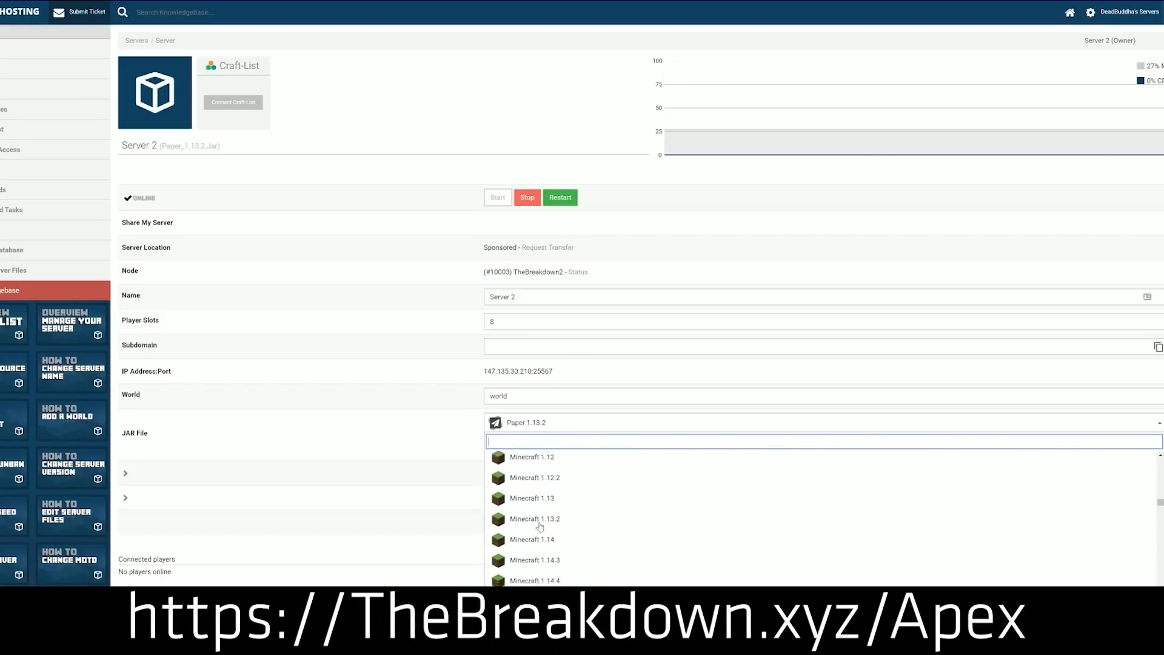
pyautogui.scroll(-1, 540, 526)
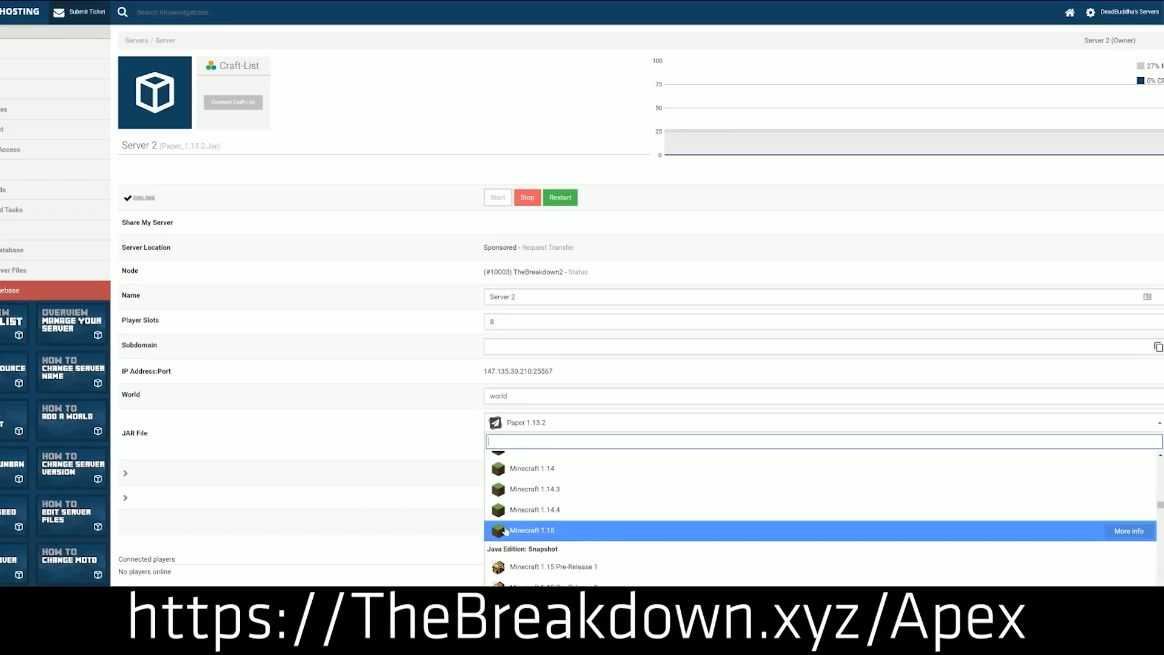
pyautogui.click(588, 538)
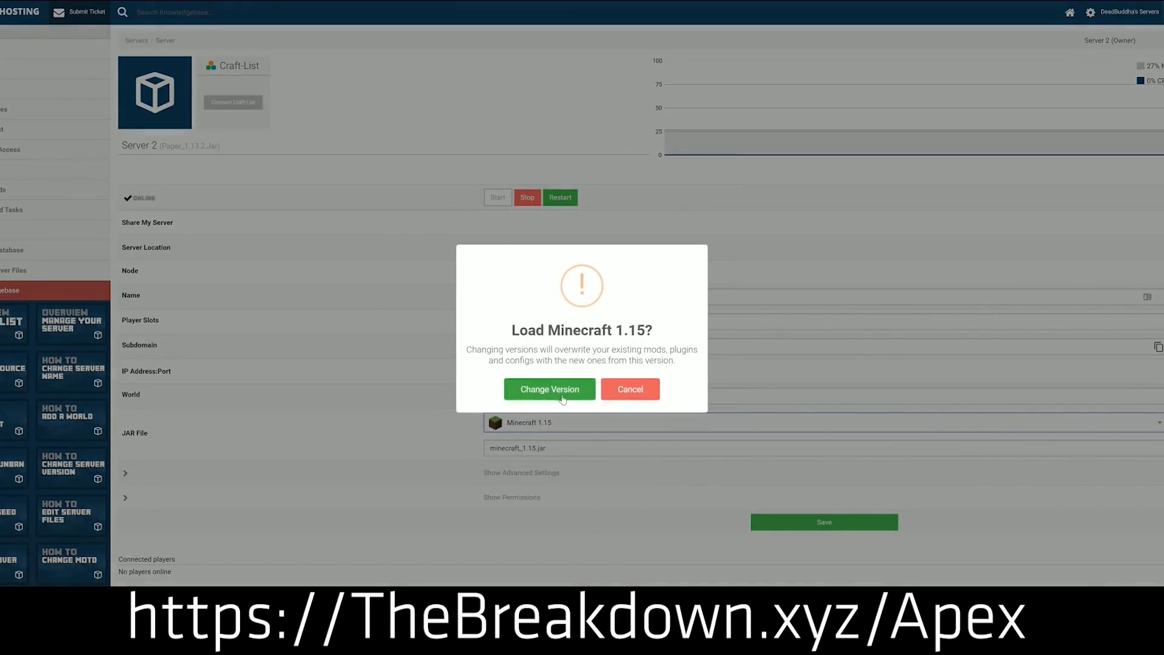
# Confirm the change to Minecraft 1.15 with a world option, then bring up the LiveChat form.
pyautogui.click(541, 387)
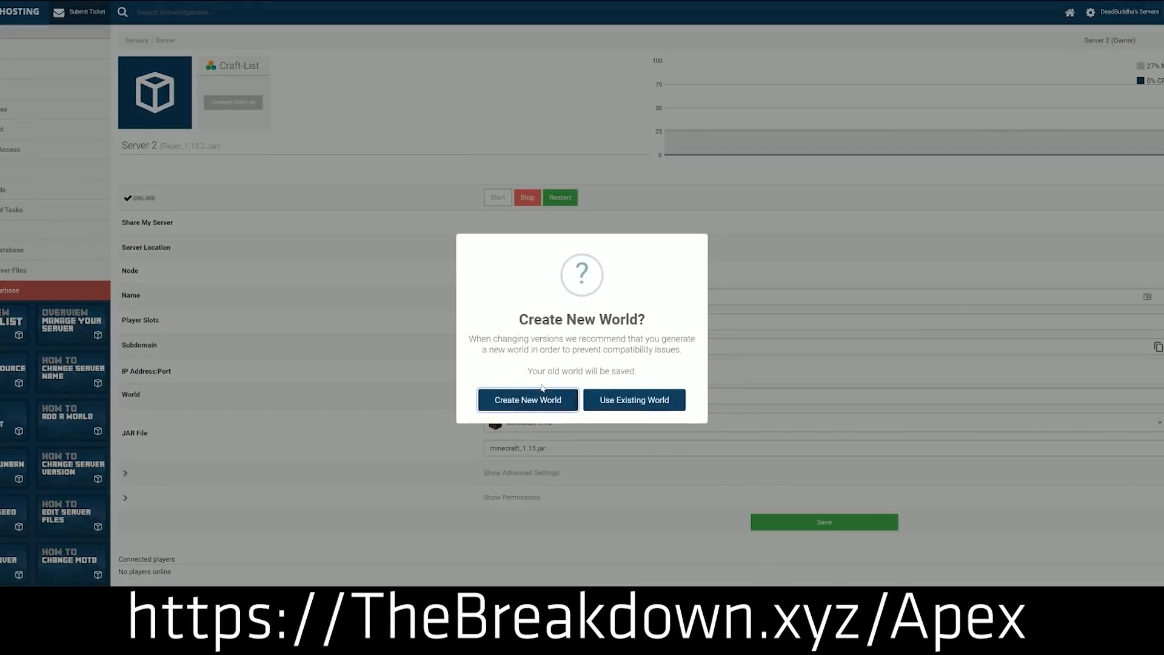
pyautogui.click(635, 401)
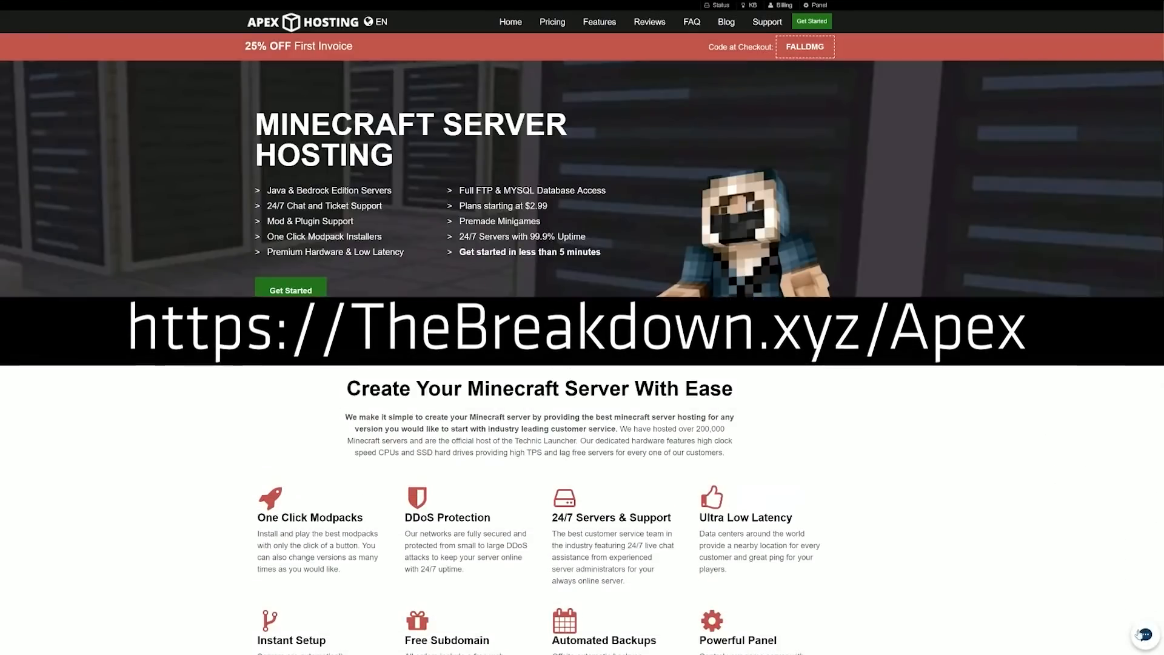
pyautogui.click(1143, 634)
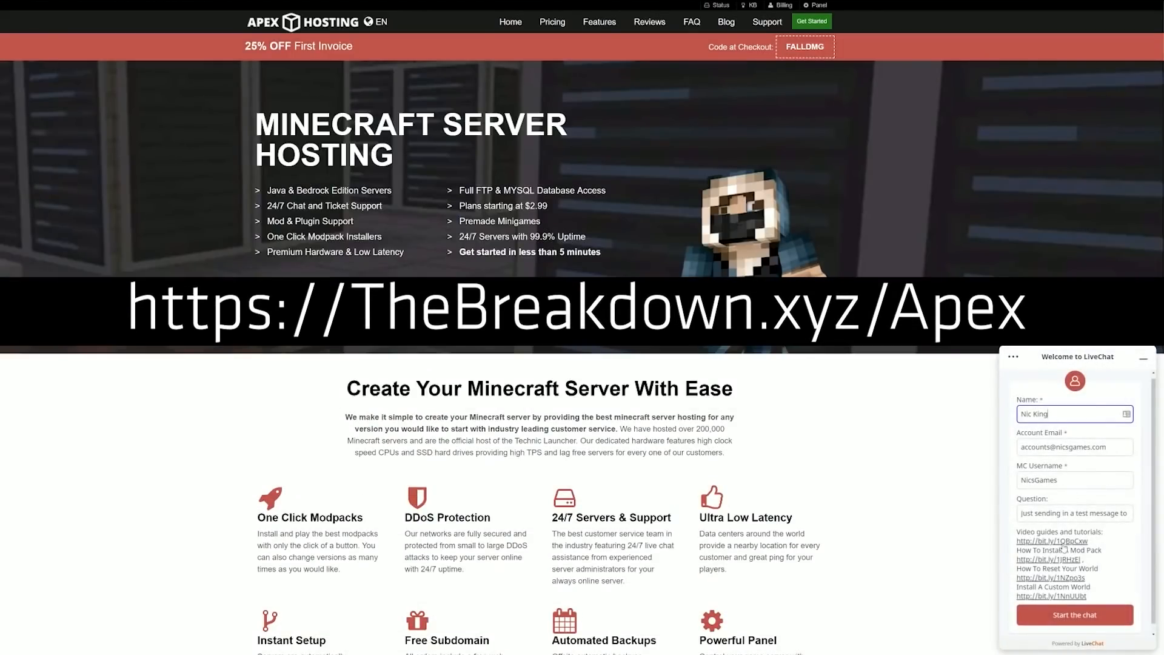
# Start the LiveChat, note the estimated wait time, and send a pasted test message.
pyautogui.click(1068, 614)
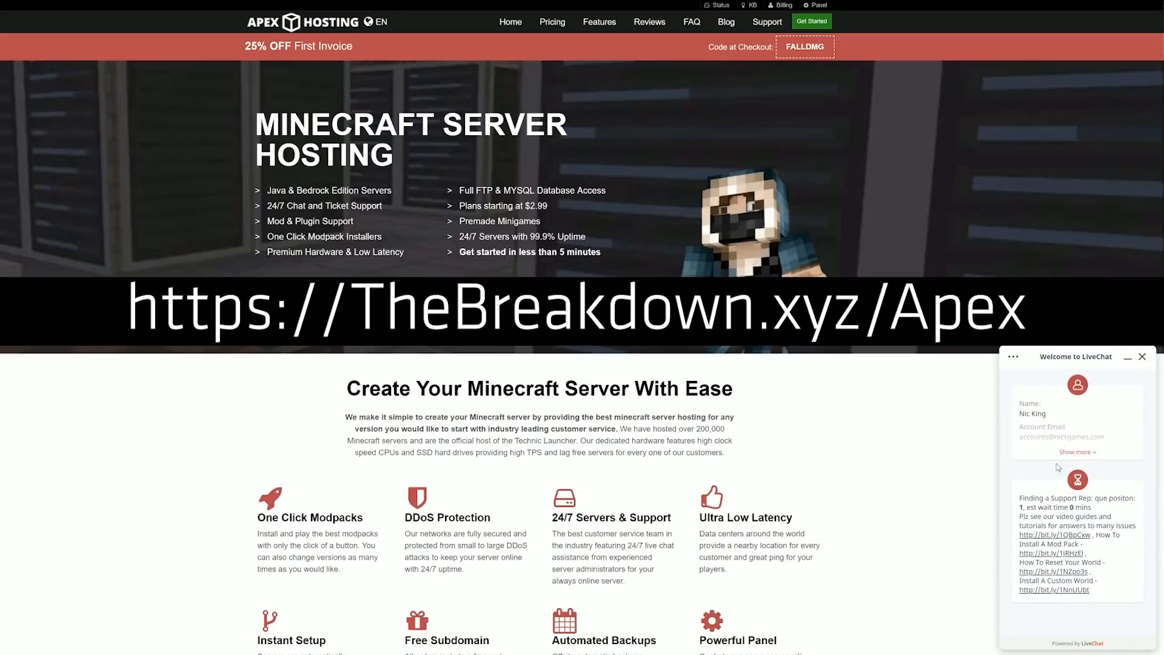
pyautogui.moveTo(1091, 508); pyautogui.dragTo(1020, 508)
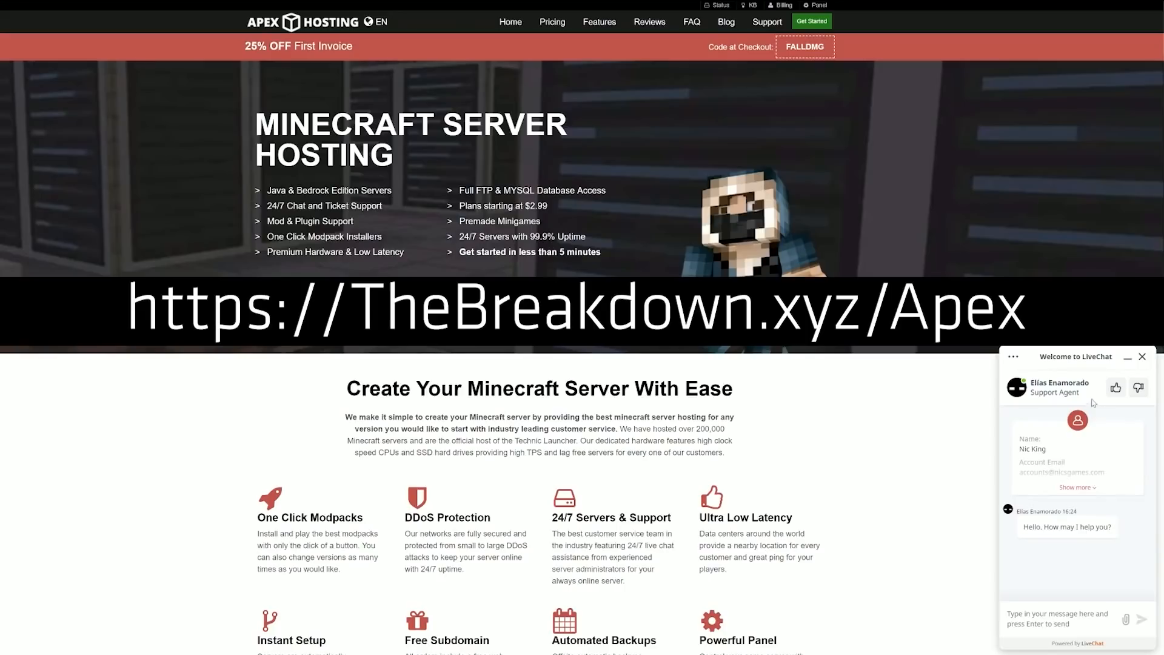
pyautogui.write('Hey! Just sending in a quick message to show how fast your support is in a video')
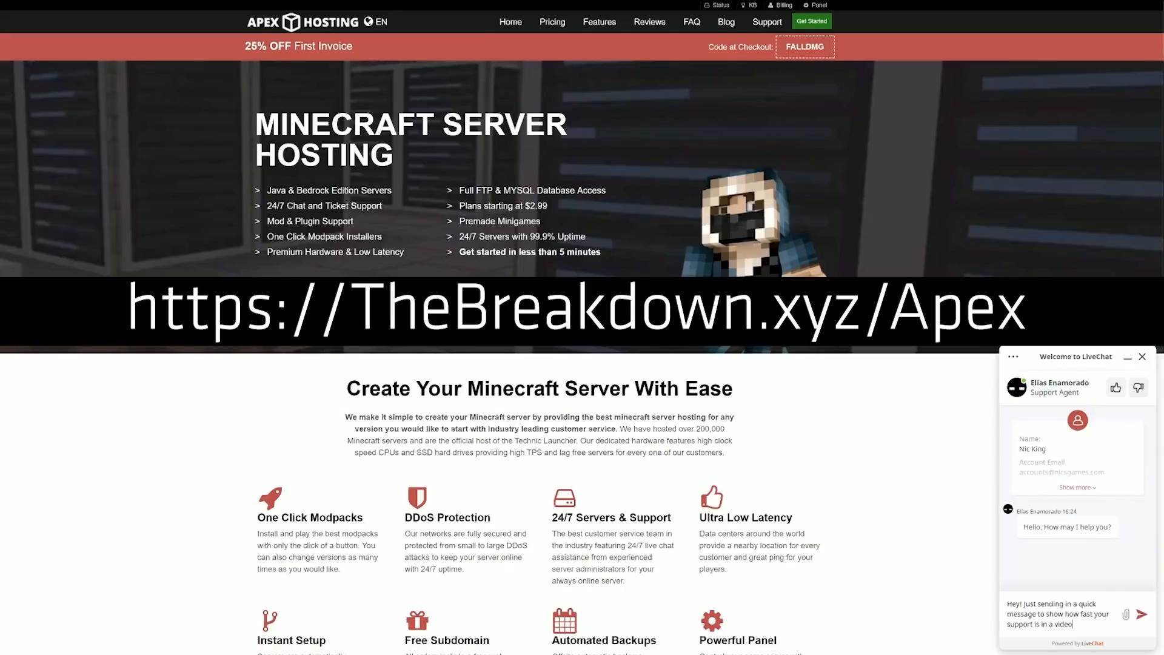
pyautogui.press('Return')
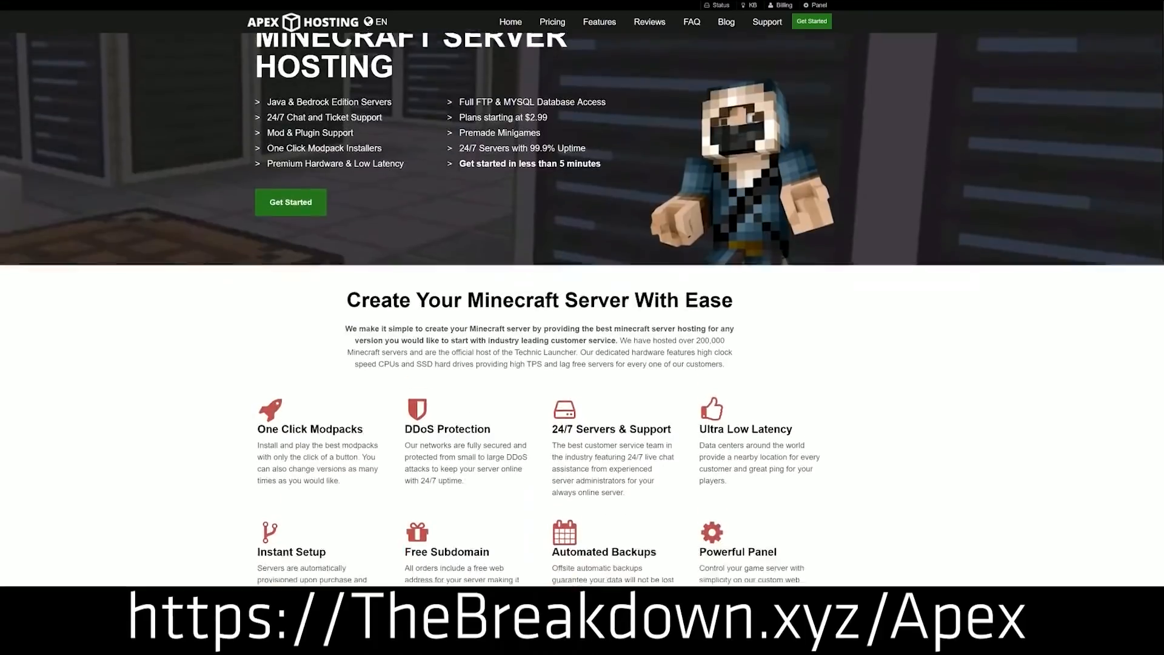
# Scroll the Apex Hosting page, highlighting the DDoS Protection and Automated Backups features.
pyautogui.scroll(-4, 406, 235)
pyautogui.moveTo(257, 273); pyautogui.dragTo(675, 277)
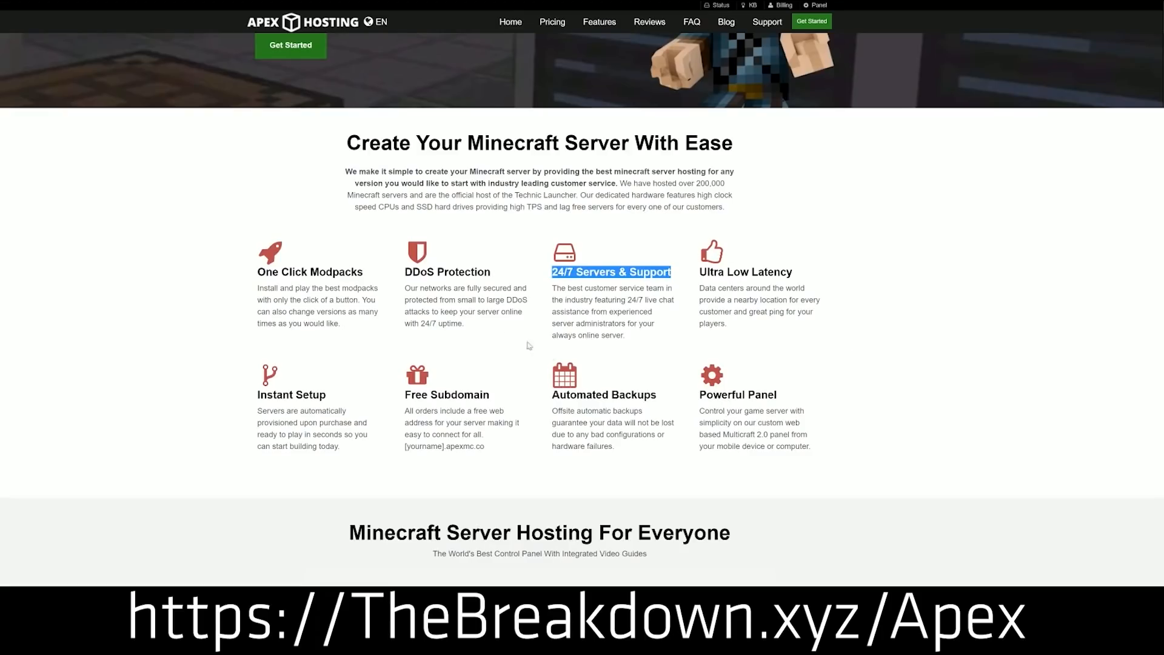
pyautogui.moveTo(552, 395); pyautogui.dragTo(615, 447)
pyautogui.click(691, 395)
pyautogui.moveTo(345, 449); pyautogui.dragTo(257, 395)
pyautogui.click(240, 397)
pyautogui.scroll(-2, 239, 400)
pyautogui.scroll(-6, 239, 401)
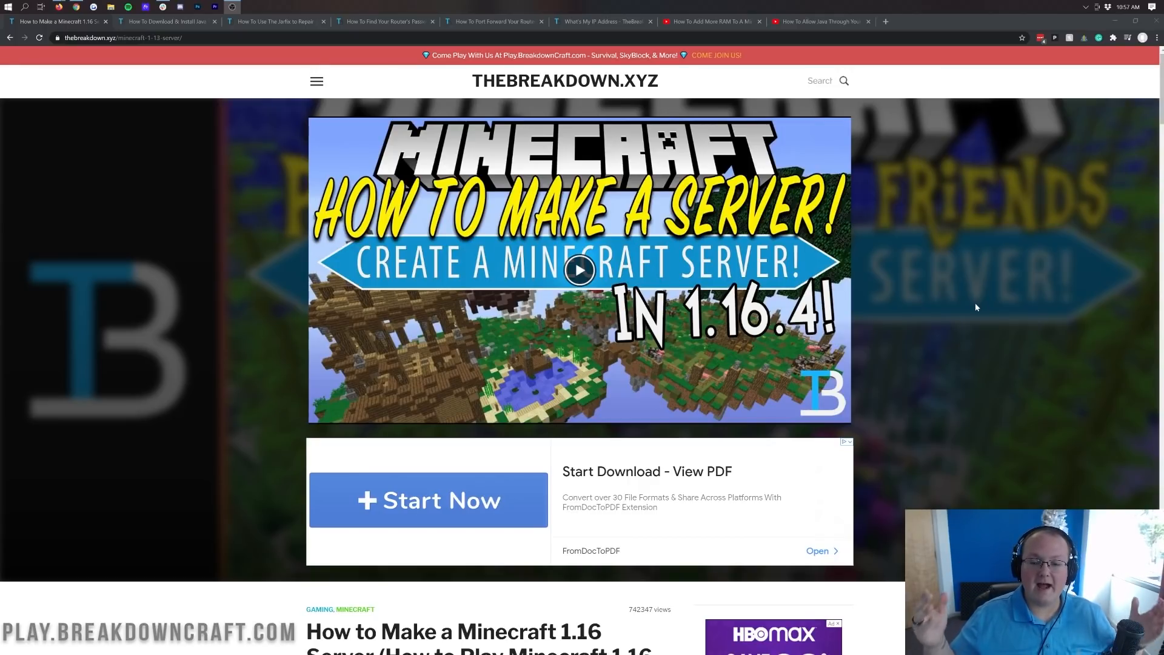
# Scroll TheBreakdown article to Step 1 and follow the Download Minecraft link to minecraft.net.
pyautogui.scroll(-7, 976, 252)
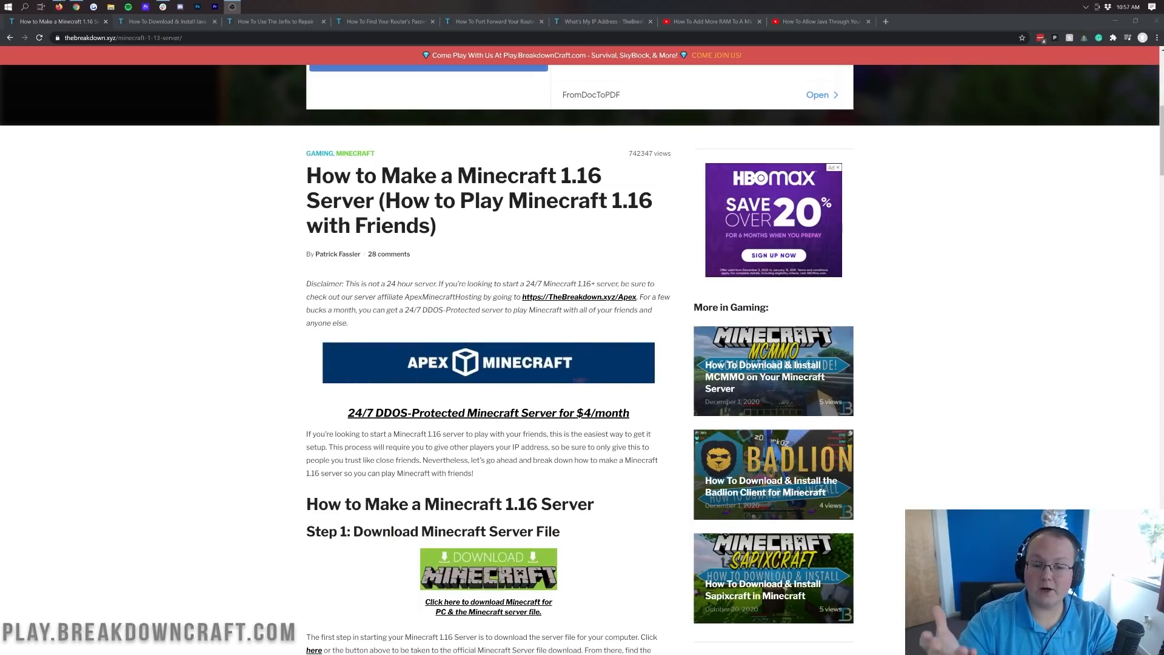
pyautogui.scroll(-5, 567, 183)
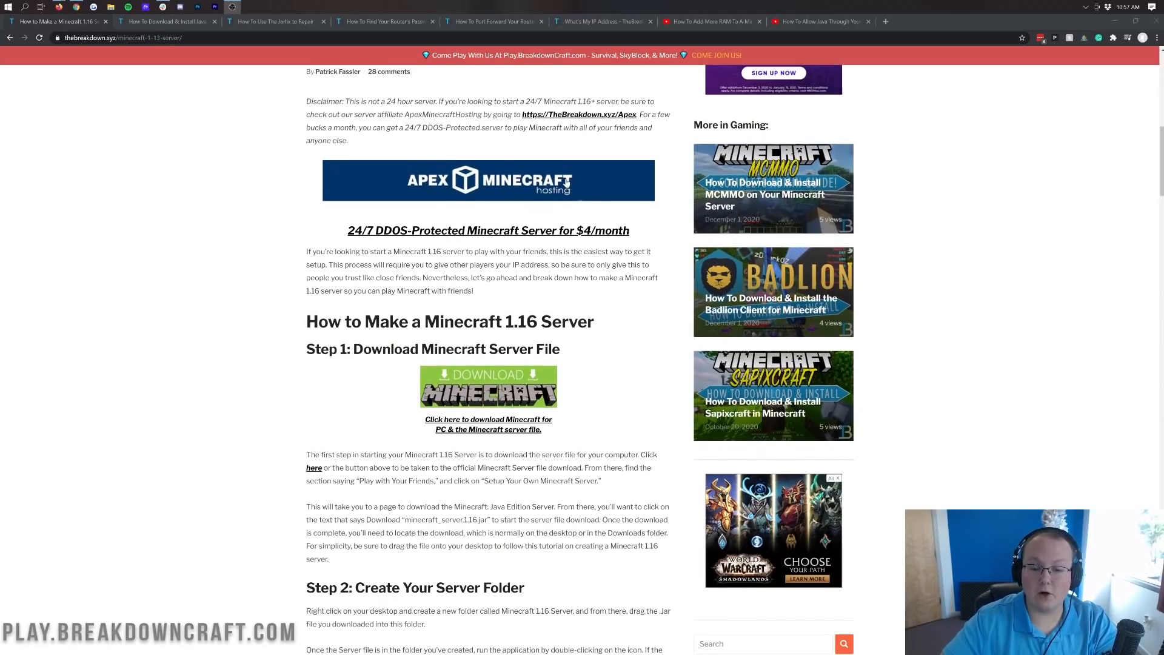
pyautogui.scroll(4, 567, 183)
pyautogui.scroll(-4, 567, 183)
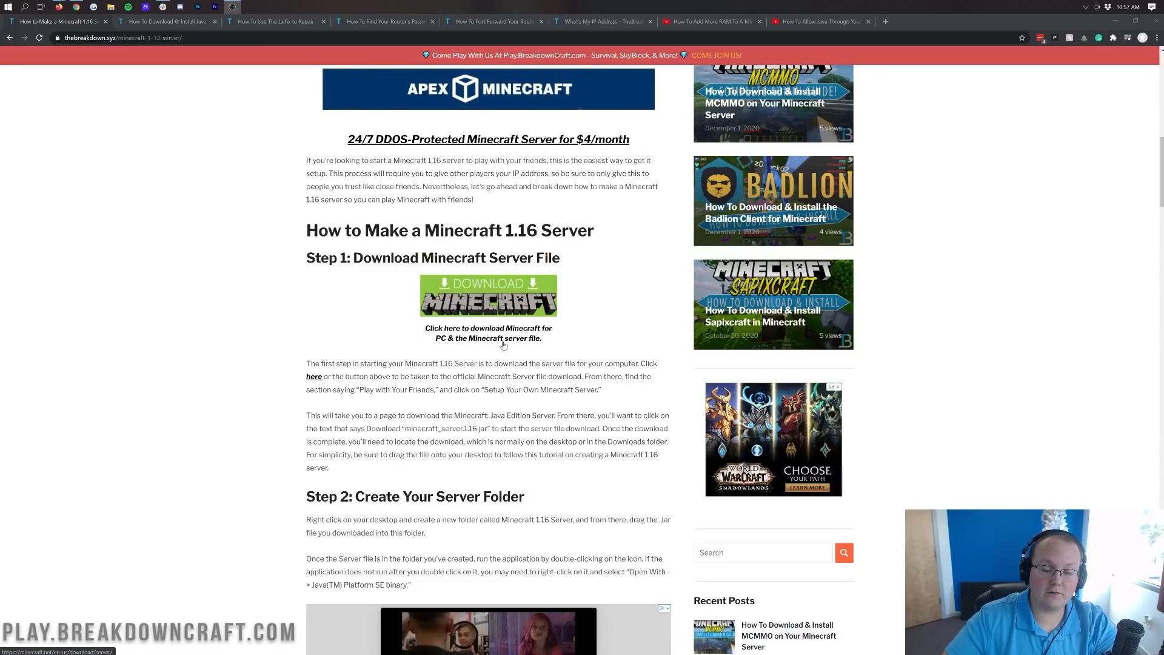
pyautogui.click(464, 297)
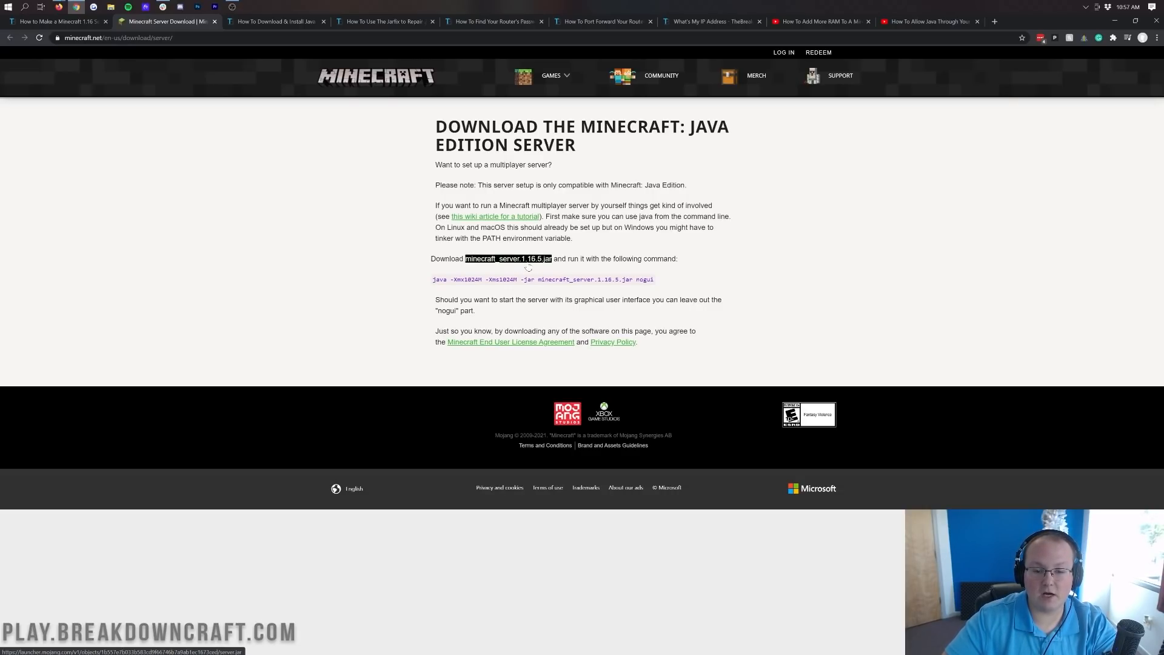
# Download minecraft_server.1.16.5.jar, keep it past the warning, and minimize Chrome.
pyautogui.click(508, 259)
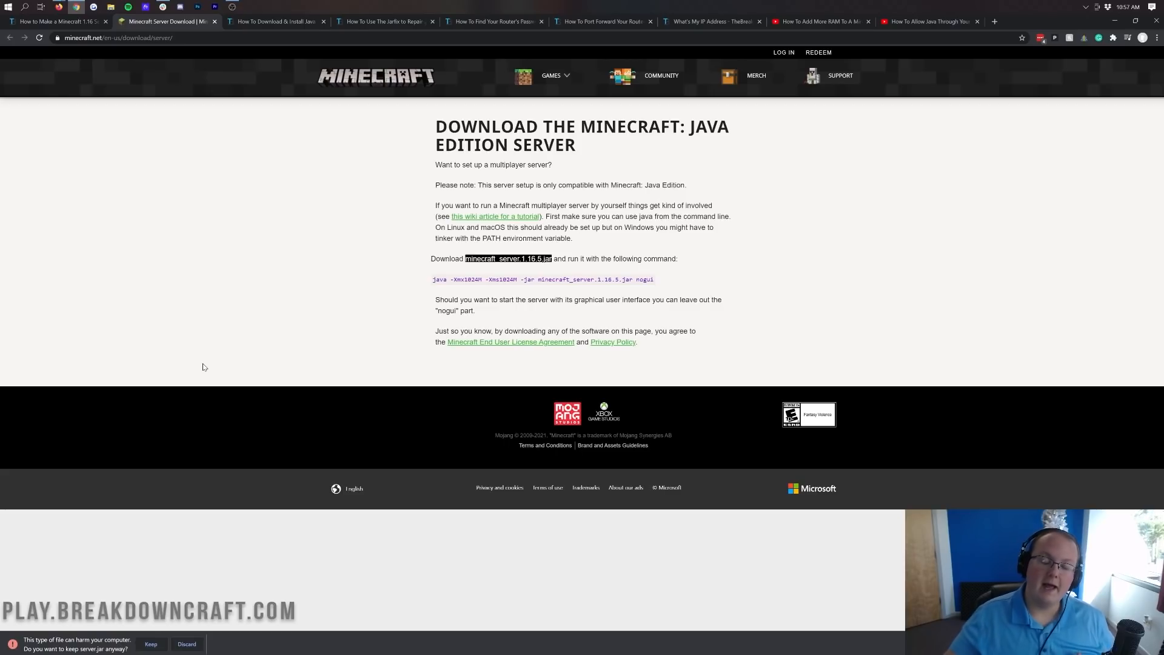
pyautogui.click(151, 644)
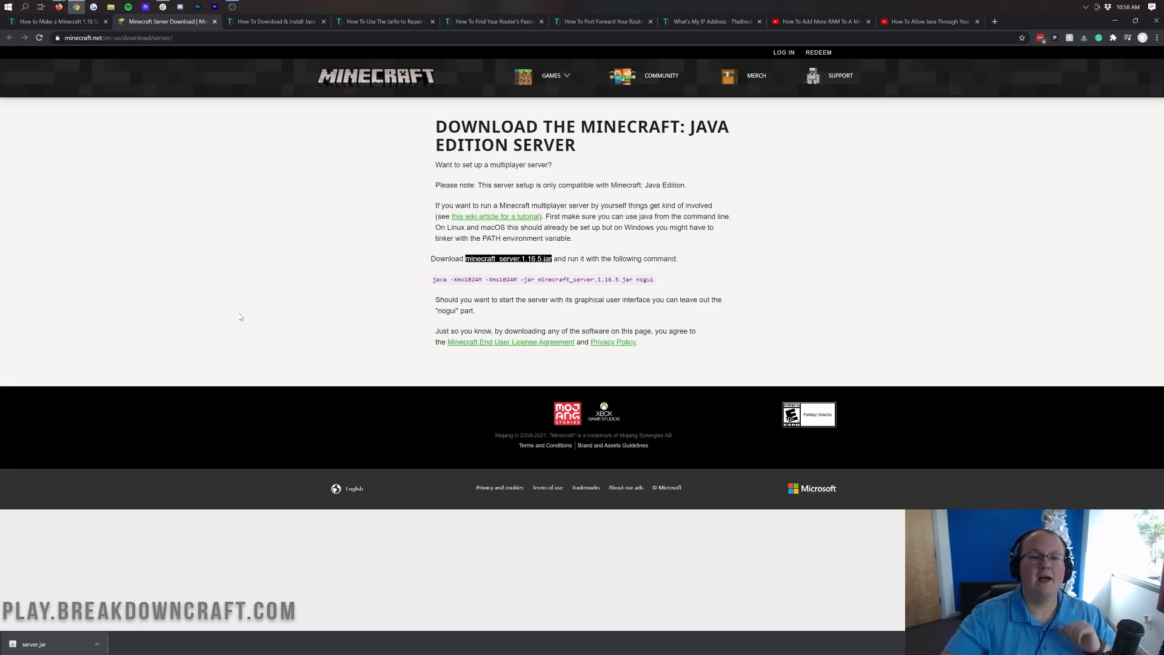
pyautogui.click(1115, 21)
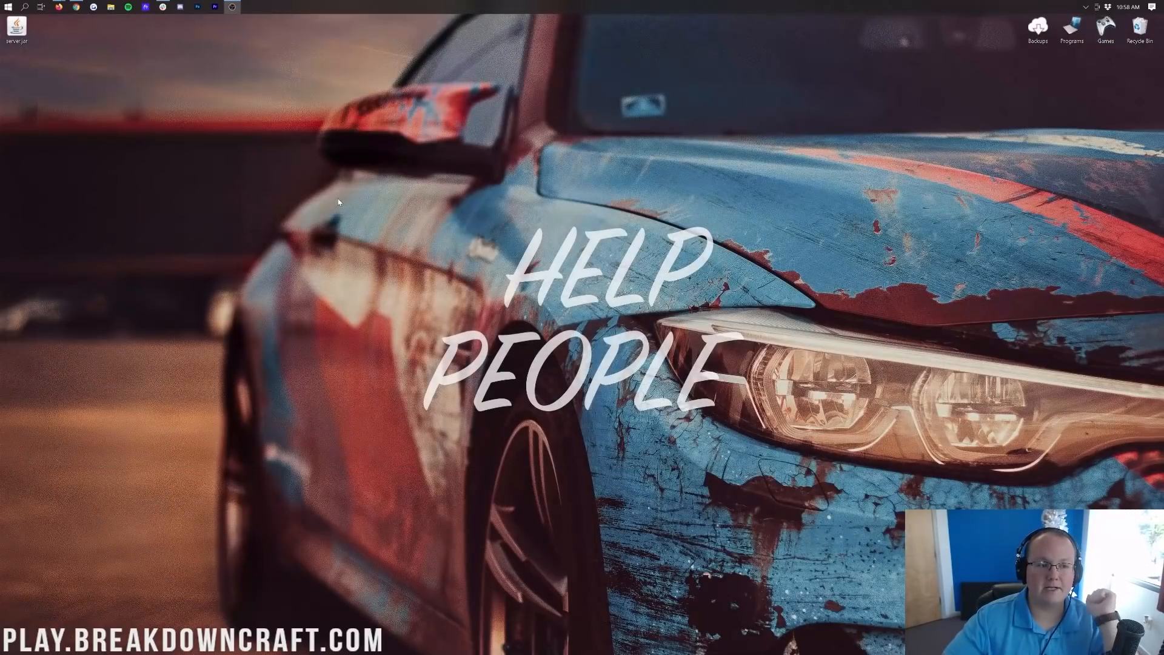
# Move server.jar to mid-desktop and open the Downloads folder via Start search.
pyautogui.moveTo(17, 27); pyautogui.dragTo(561, 157)
pyautogui.click(570, 229)
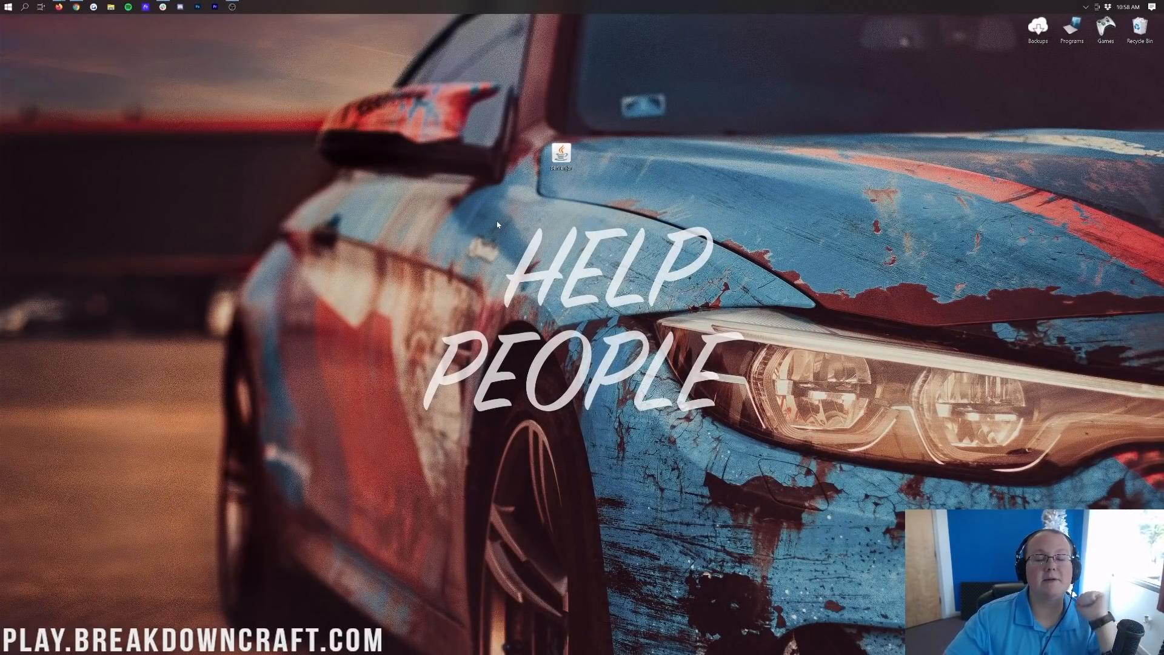
pyautogui.click(6, 6)
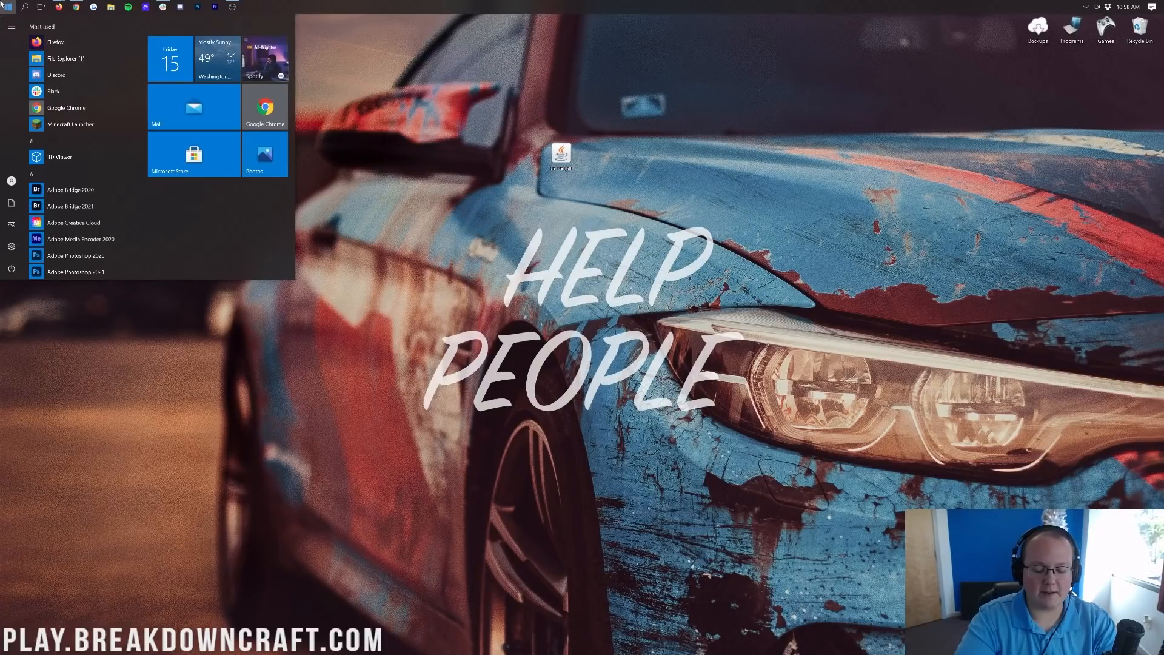
pyautogui.write('downl')
pyautogui.click(52, 74)
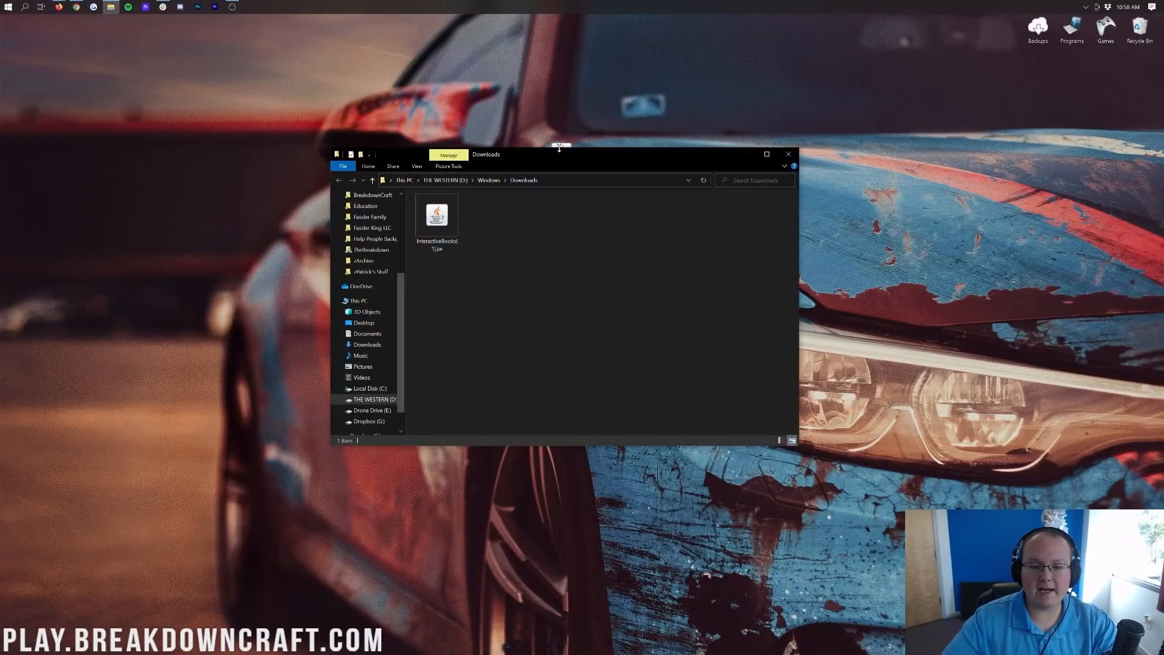
# Place server.jar on the desktop above the Downloads window, then close File Explorer.
pyautogui.moveTo(564, 153); pyautogui.dragTo(559, 113)
pyautogui.click(631, 149)
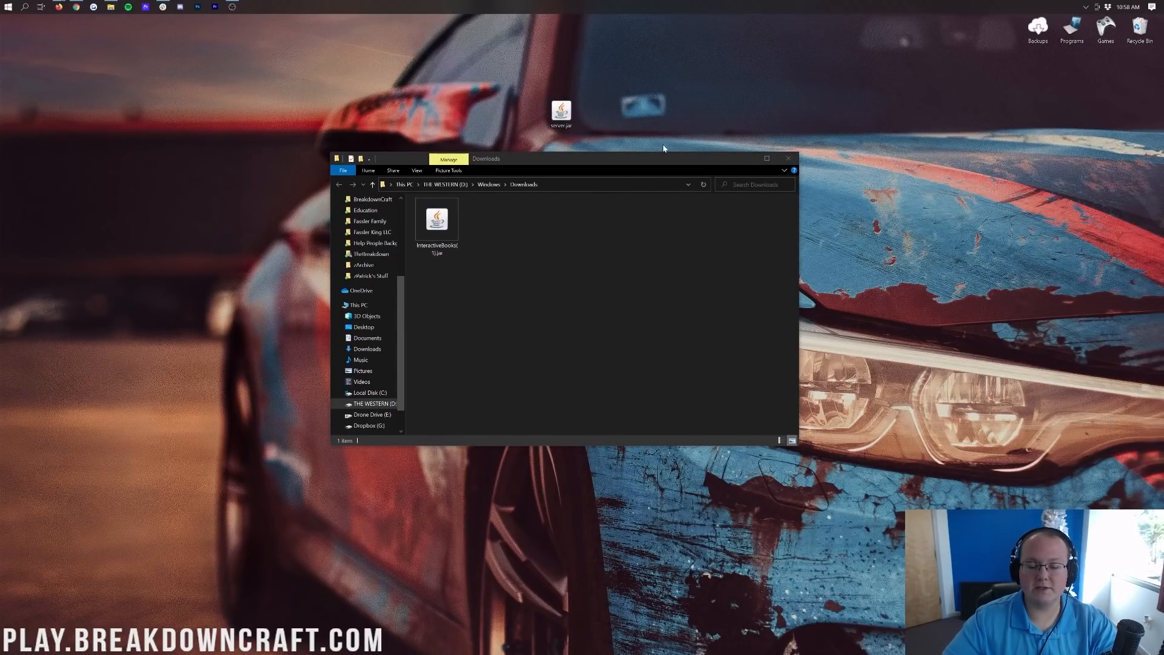
pyautogui.click(796, 161)
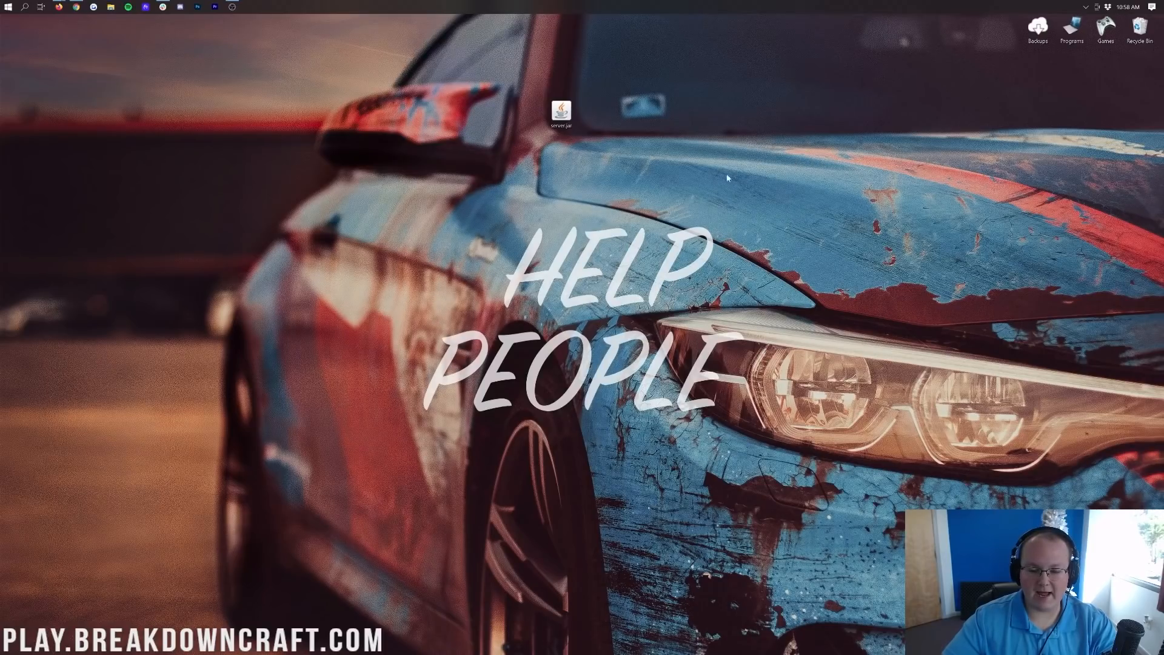
# Create a new desktop folder named Play.BreakdownCraft.com and drag server.jar into it.
pyautogui.rightClick(554, 184)
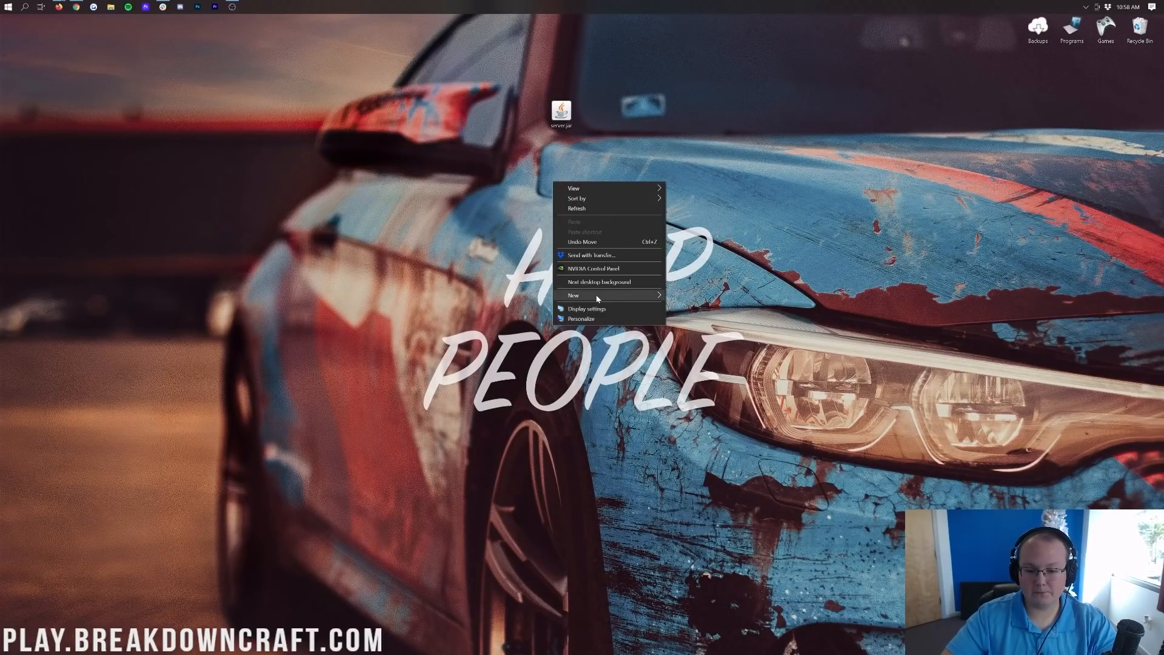
pyautogui.moveTo(600, 296)
pyautogui.click(686, 296)
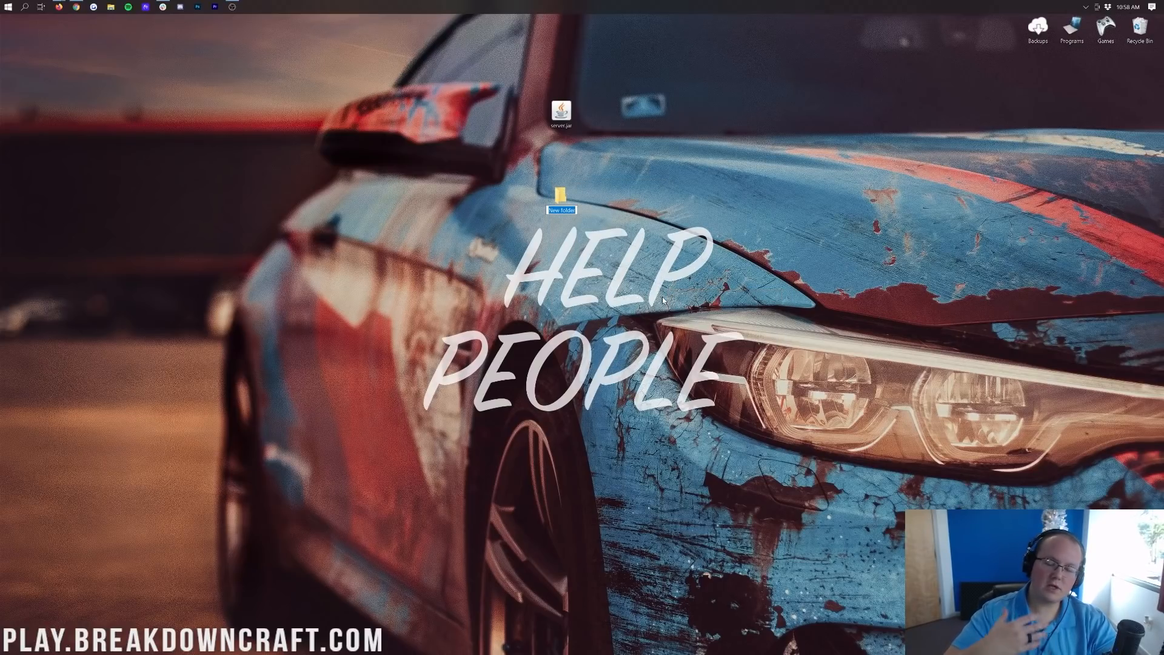
pyautogui.write('Play.')
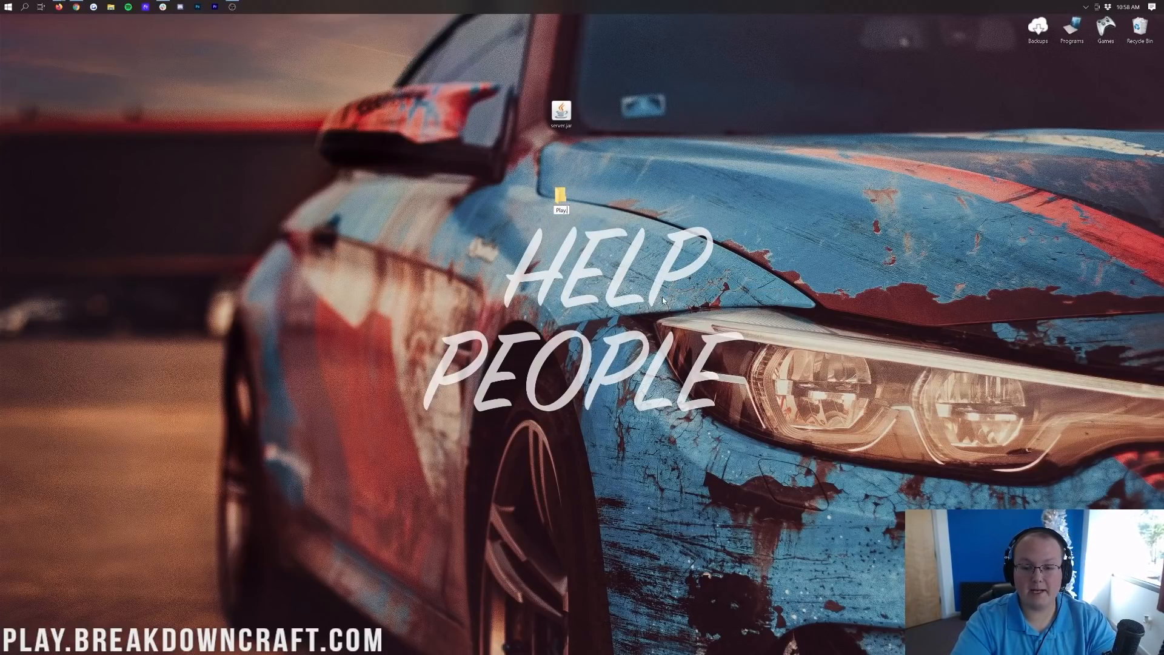
pyautogui.write('BreakdownCraft.com')
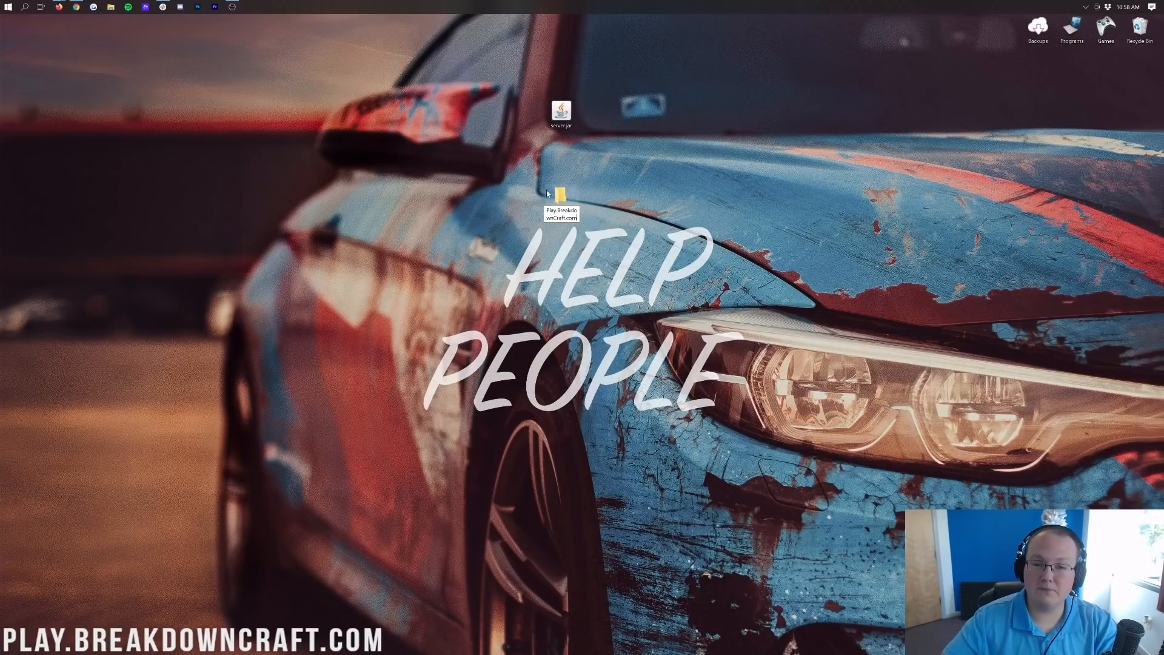
pyautogui.click(576, 196)
pyautogui.moveTo(577, 196); pyautogui.dragTo(595, 122)
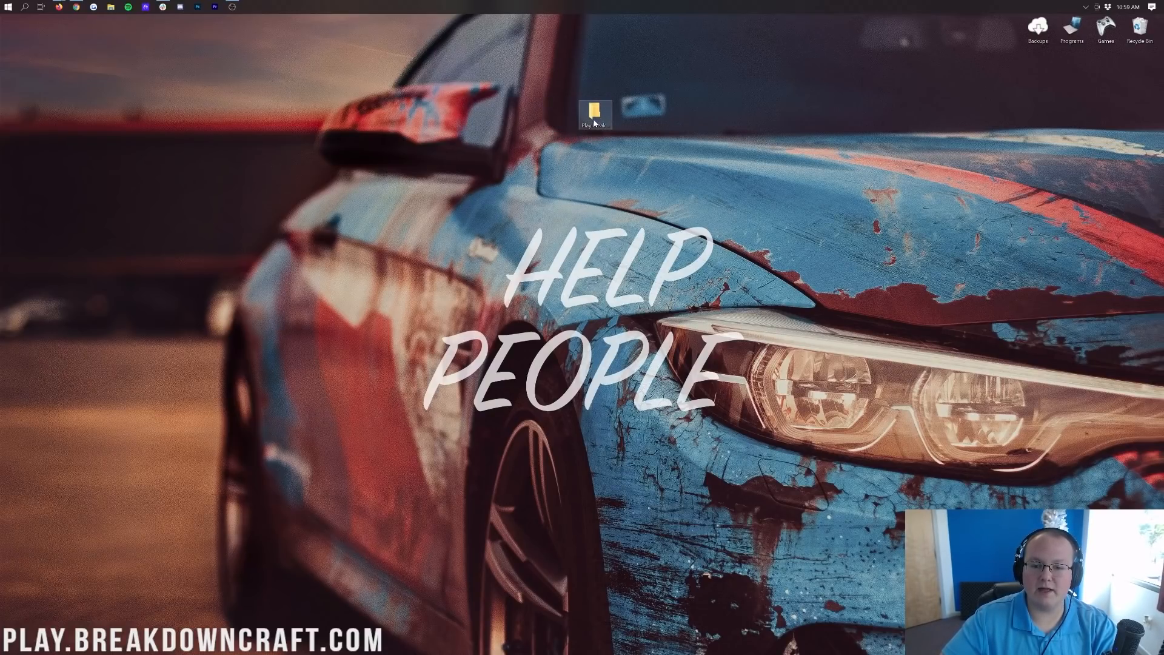
# Open the Play.BreakdownCraft.com folder, run server.jar to generate its files, then return to Chrome.
pyautogui.doubleClick(595, 119)
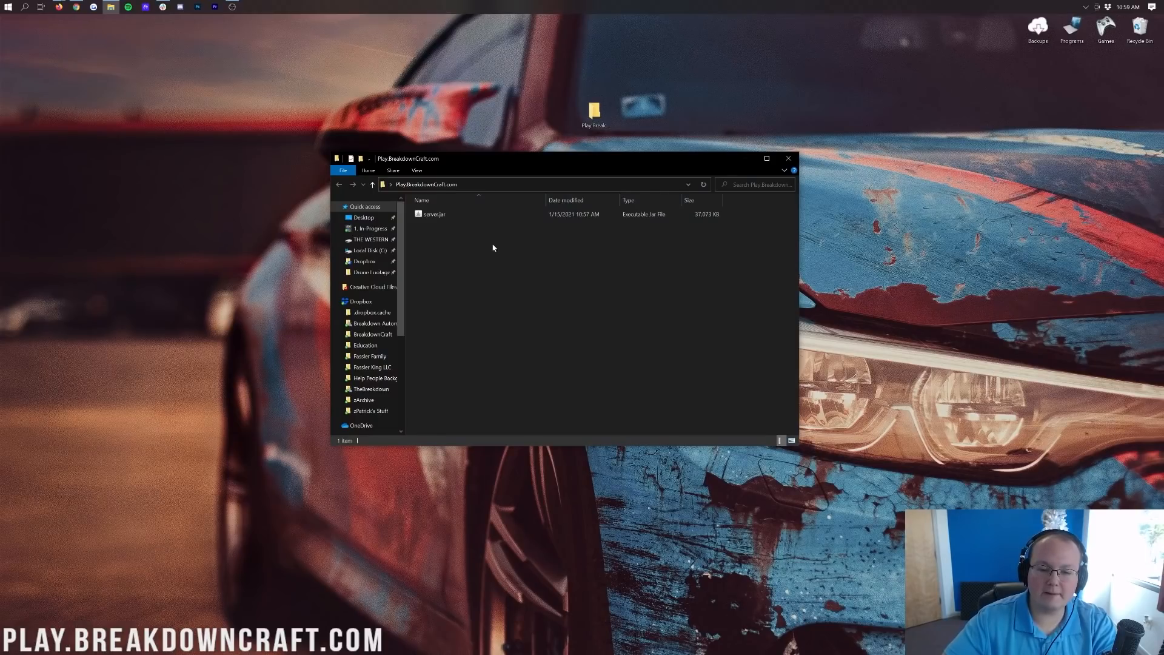
pyautogui.click(441, 217)
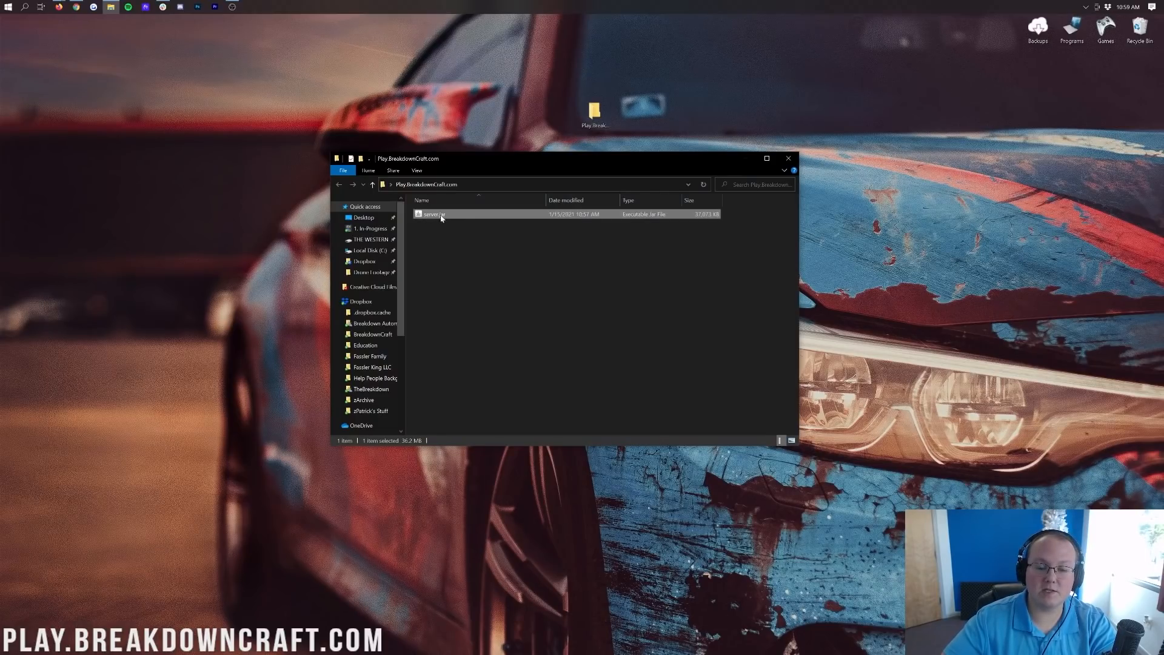
pyautogui.click(511, 236)
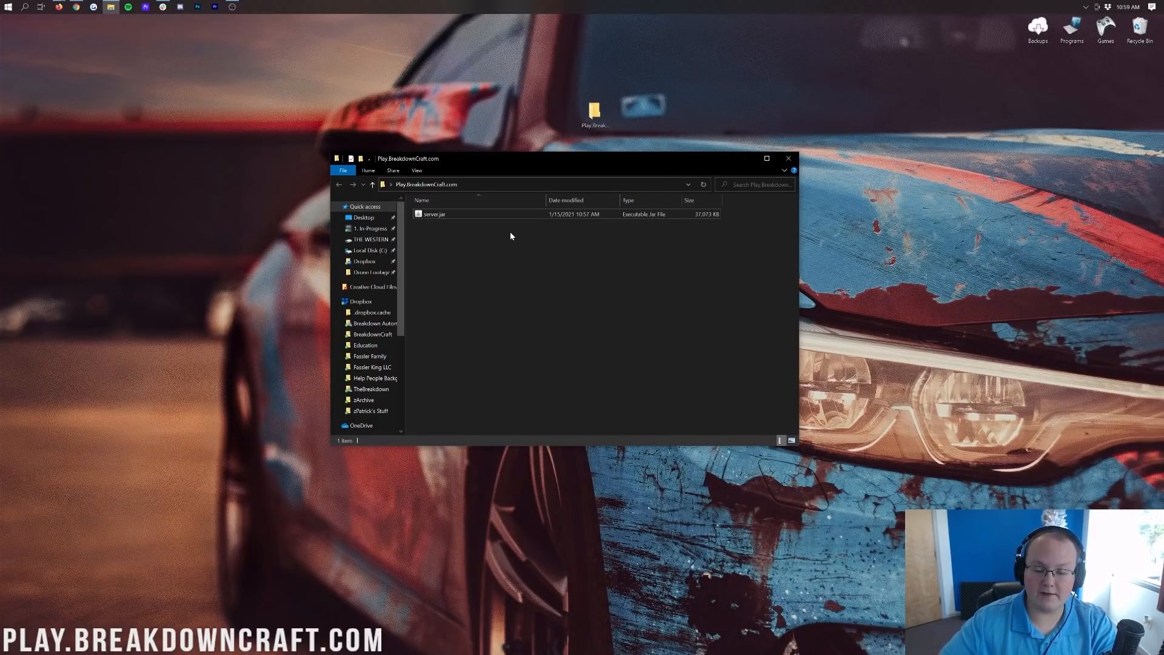
pyautogui.click(440, 217)
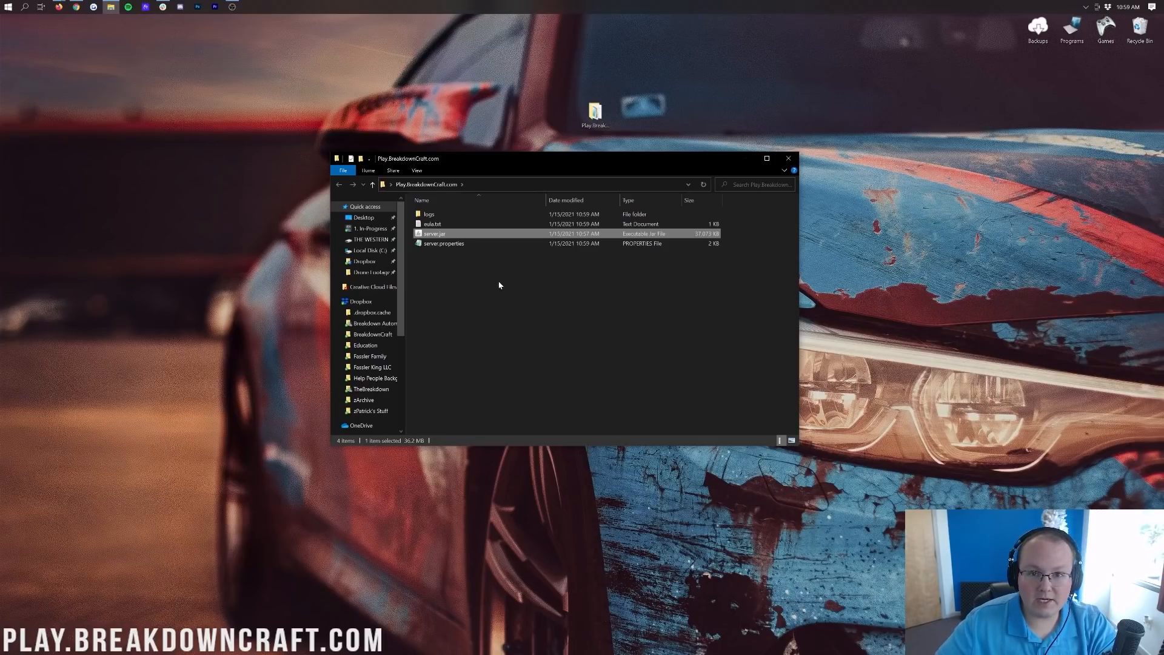
pyautogui.click(82, 7)
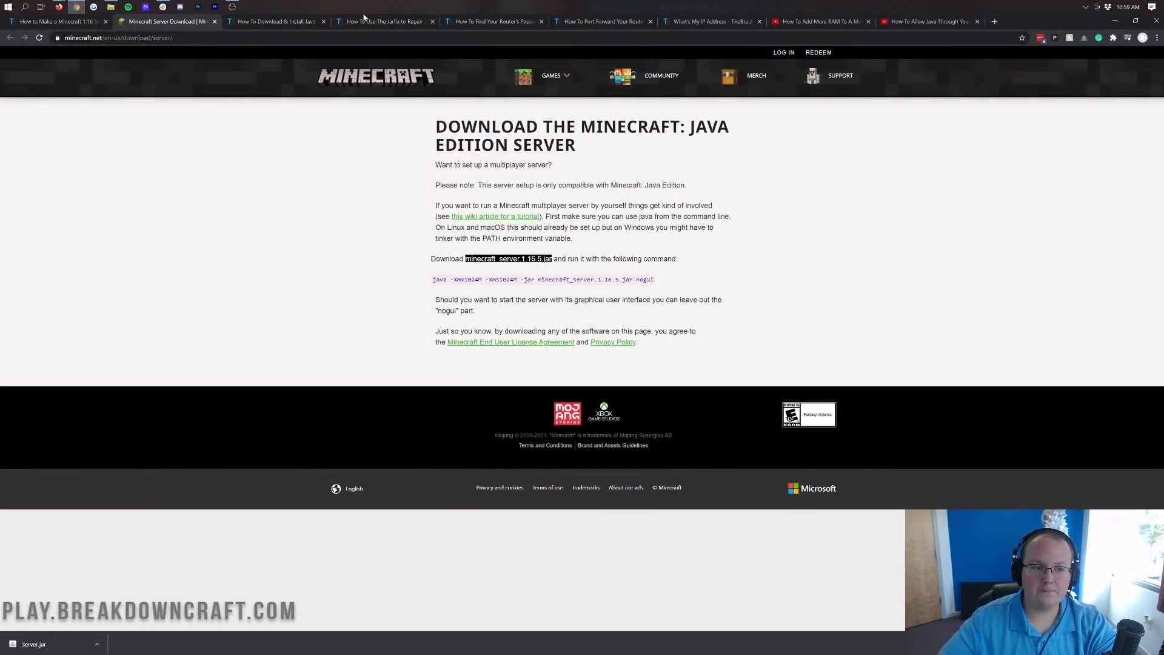
# Read through the Java installation article, highlighting 'Minecraft Server' in its title.
pyautogui.click(291, 22)
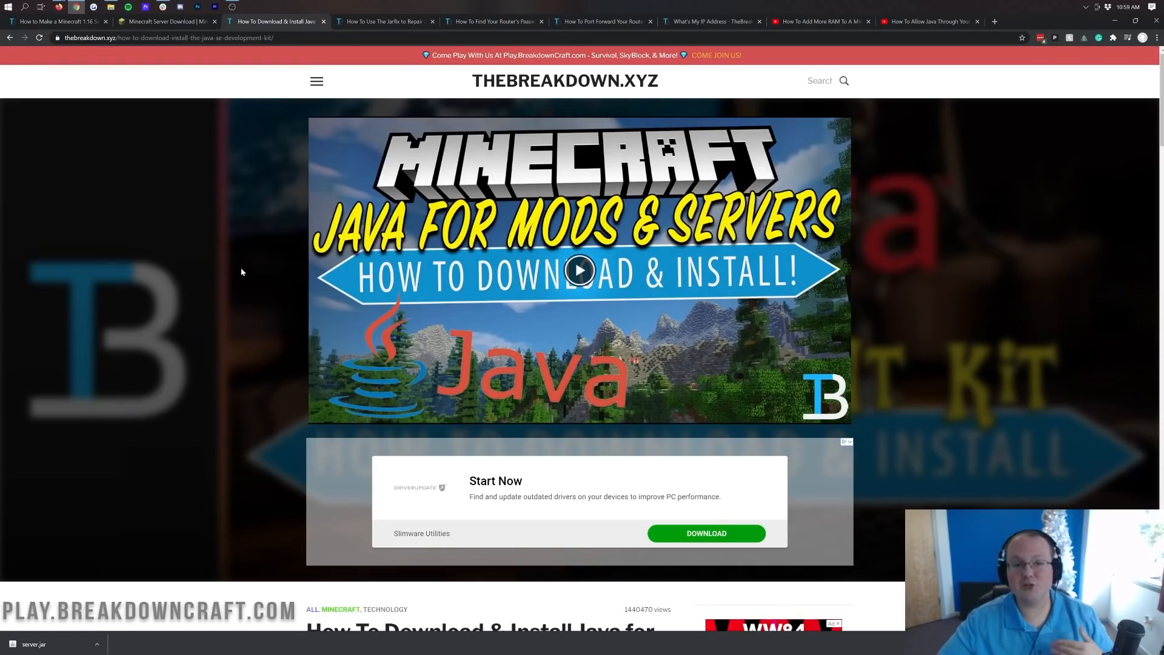
pyautogui.scroll(-4, 242, 273)
pyautogui.moveTo(307, 383); pyautogui.dragTo(478, 383)
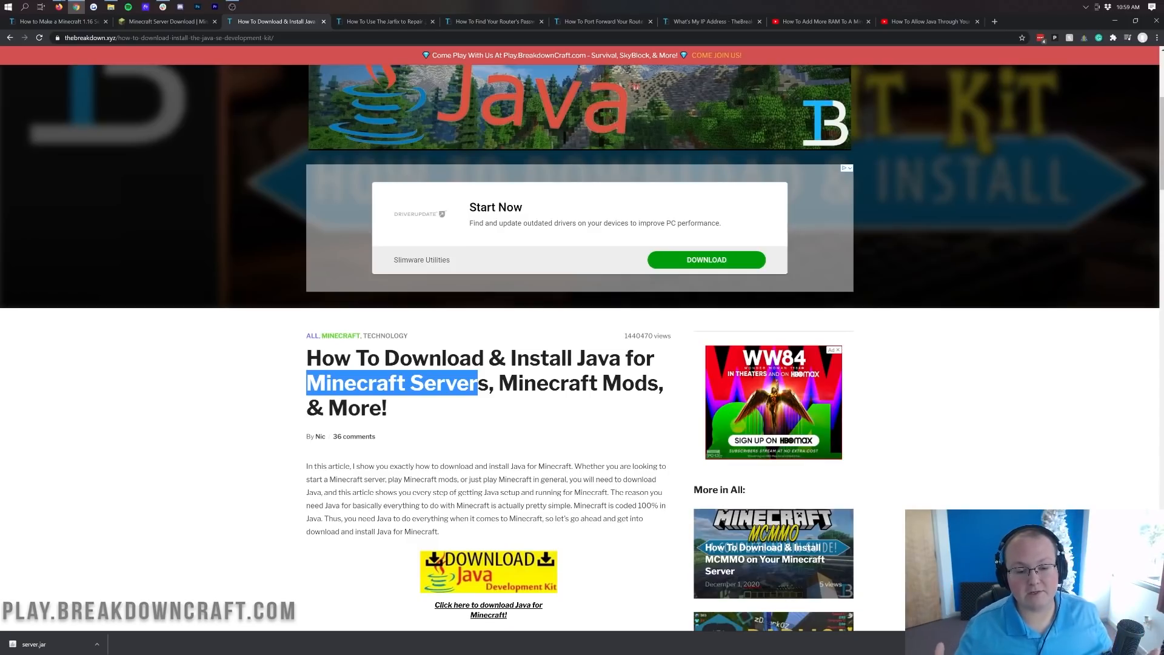
pyautogui.click(479, 382)
pyautogui.scroll(-4, 337, 359)
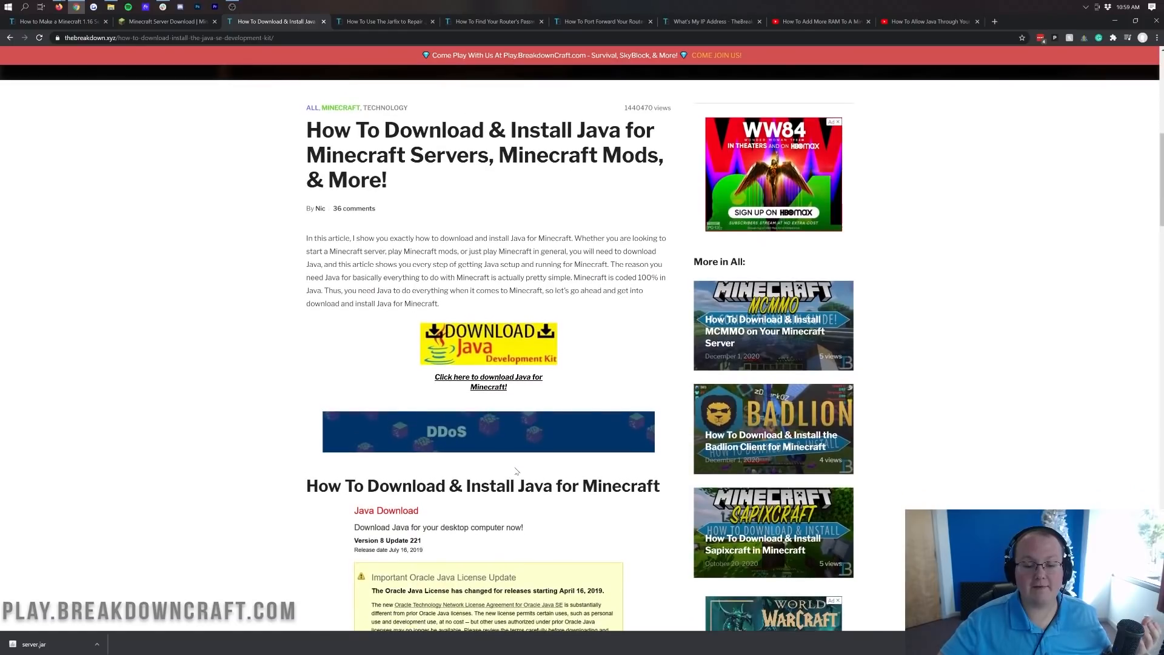
pyautogui.scroll(-3, 562, 294)
pyautogui.scroll(-15, 562, 294)
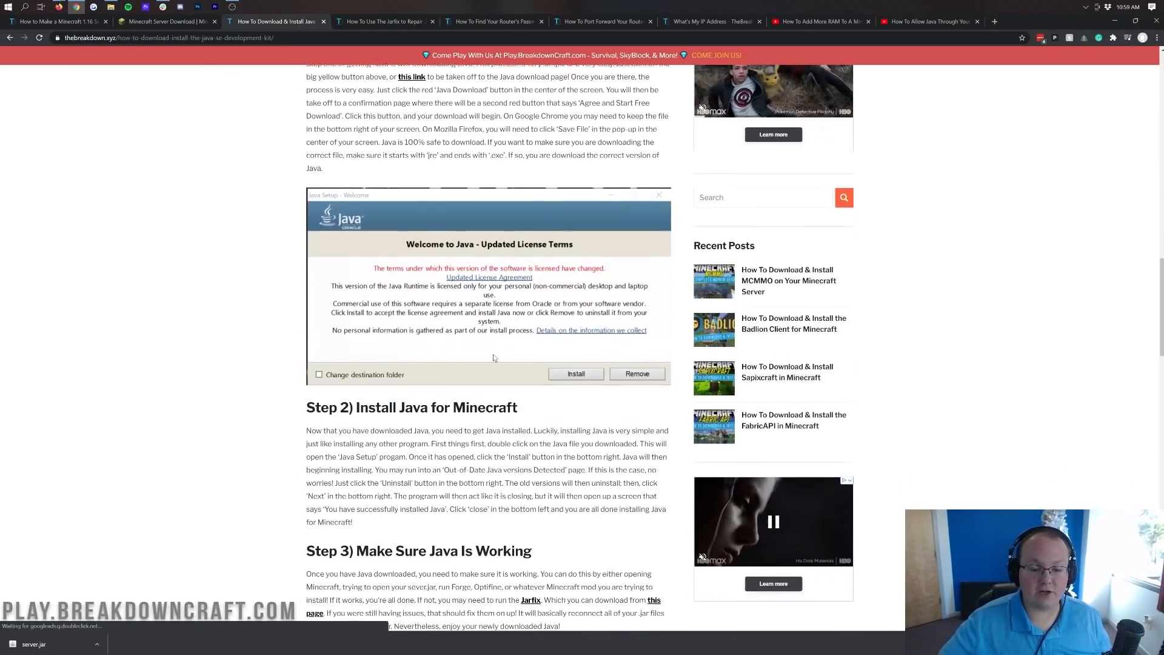
pyautogui.scroll(20, 493, 362)
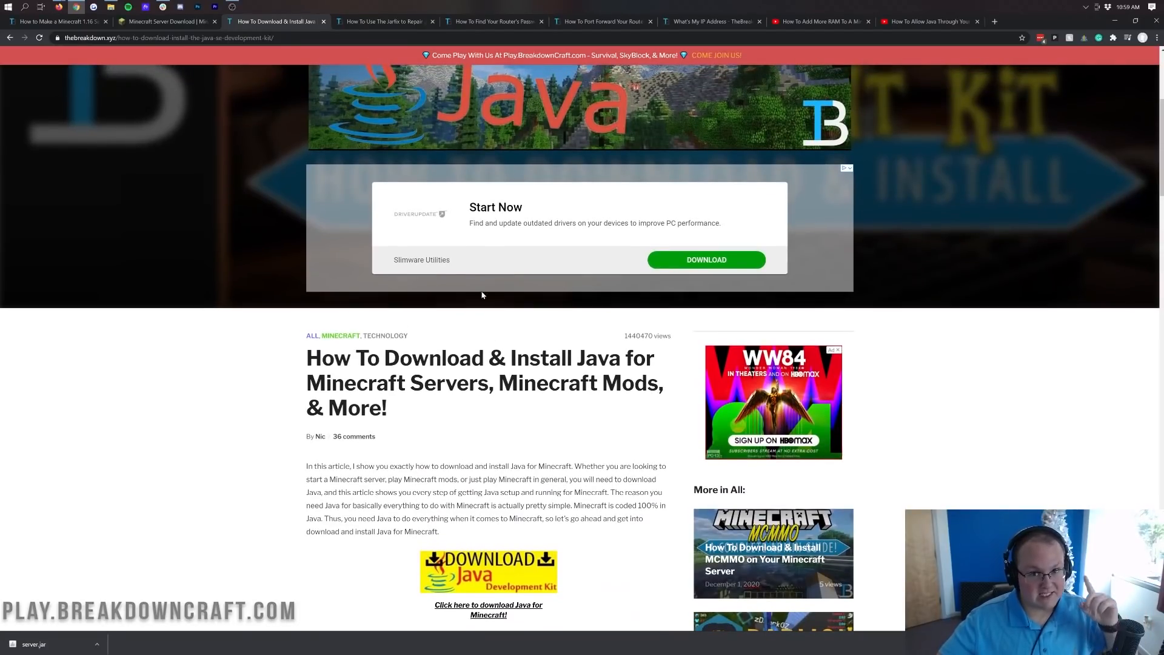
# Scroll through the Jarfix .jar repair article.
pyautogui.click(366, 25)
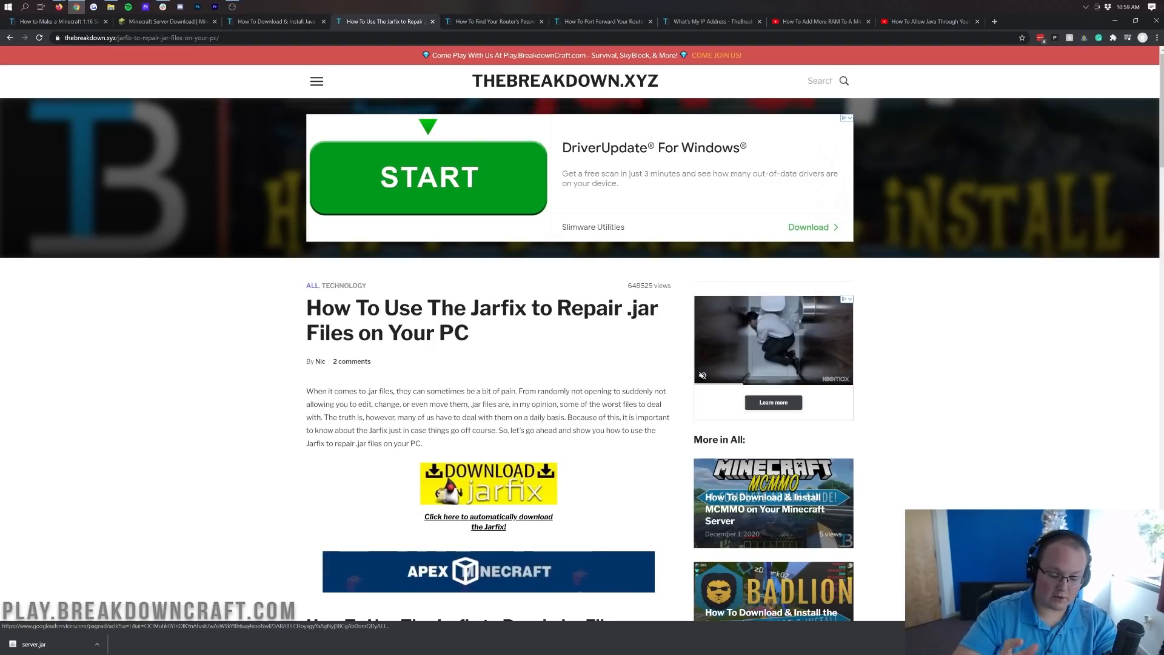
pyautogui.scroll(-4, 689, 379)
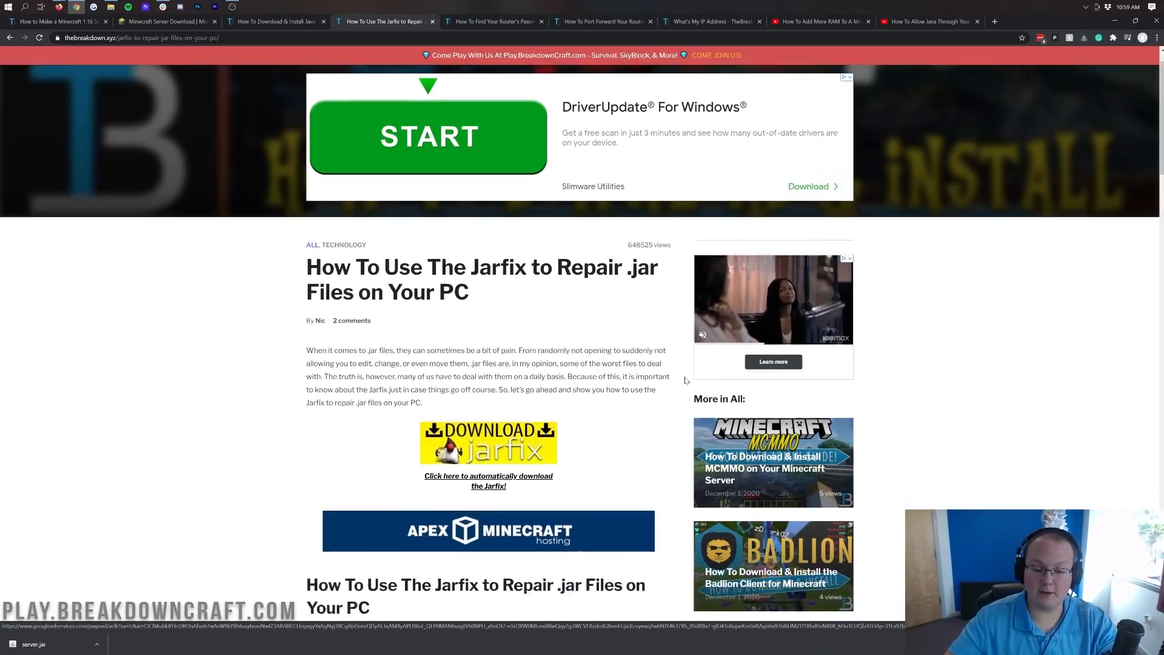
pyautogui.scroll(-15, 520, 319)
pyautogui.scroll(6, 453, 298)
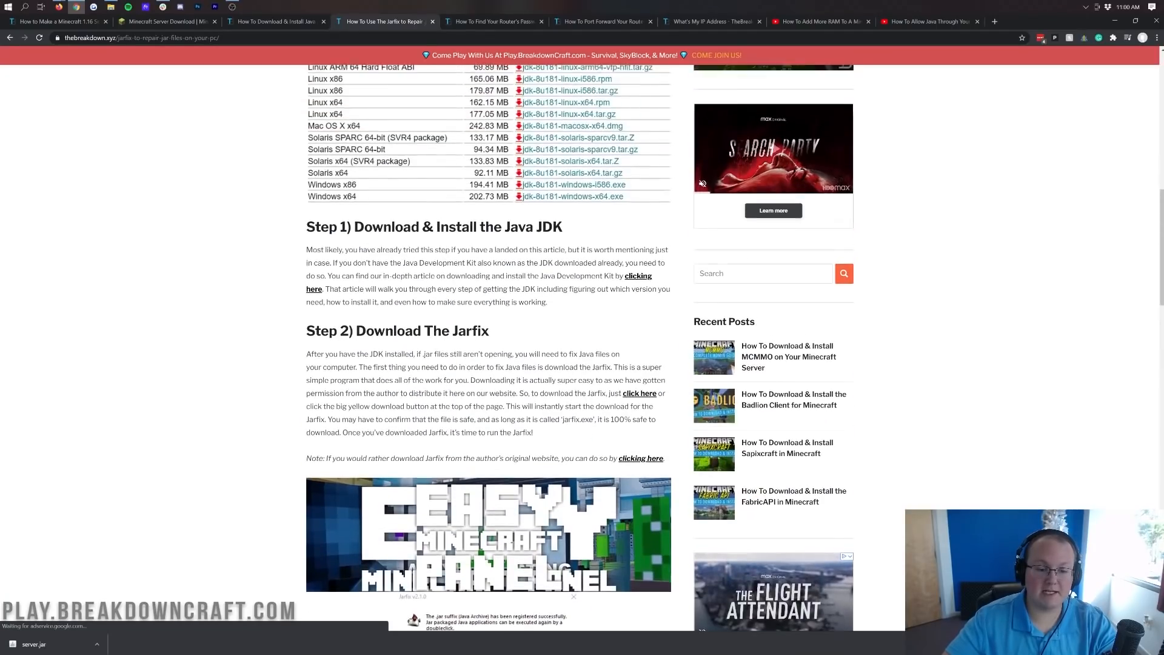
pyautogui.scroll(-5, 453, 298)
pyautogui.scroll(-2, 599, 450)
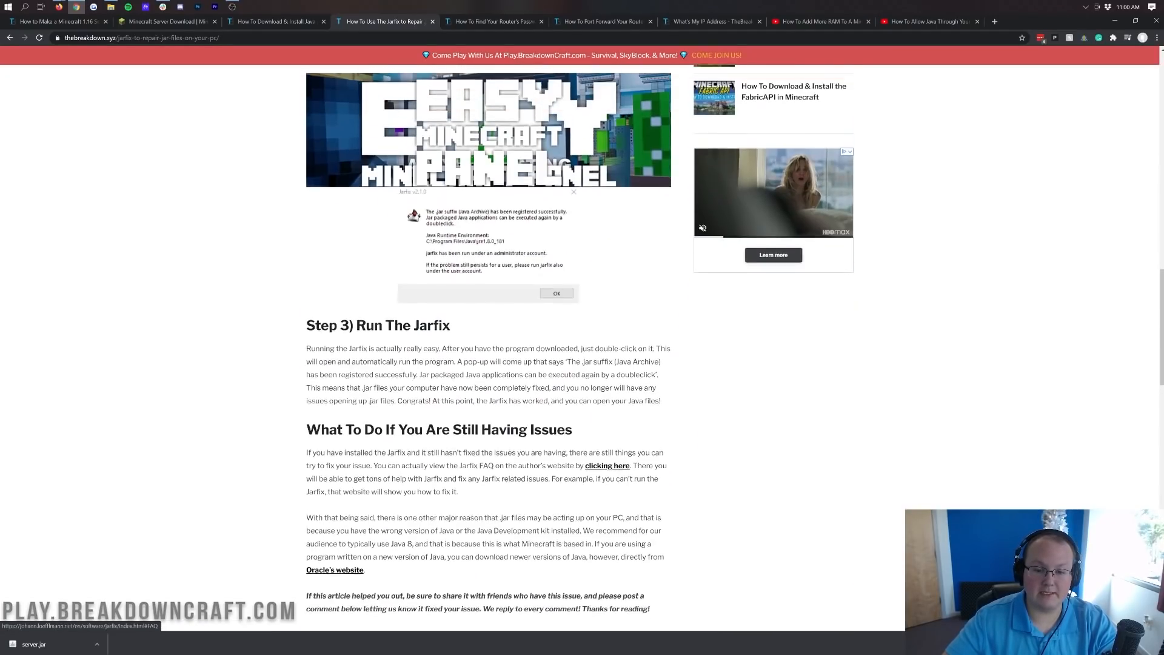
pyautogui.scroll(2, 608, 454)
pyautogui.scroll(15, 598, 226)
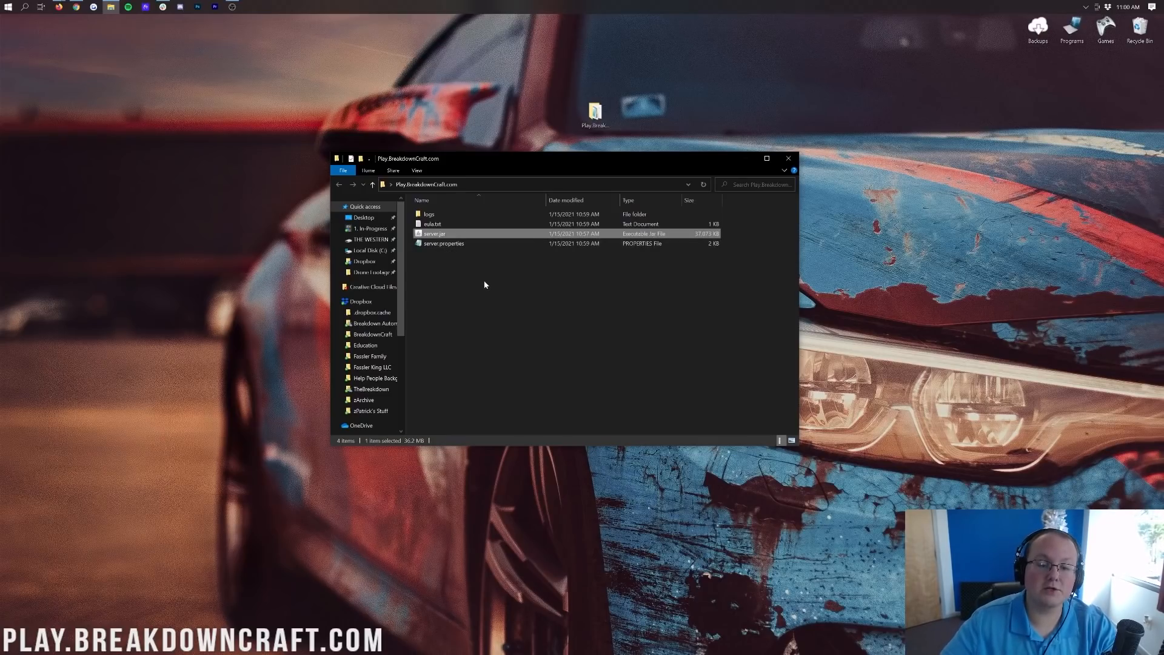
# Open eula.txt from the server folder in Notepad and resize the window.
pyautogui.click(452, 226)
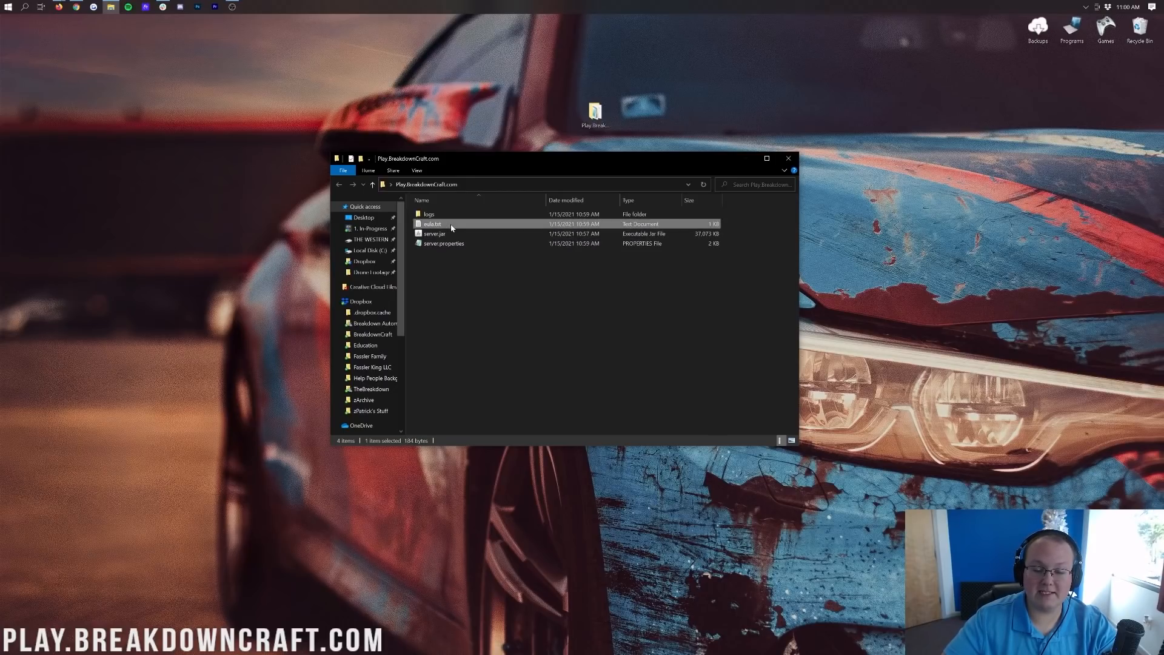
pyautogui.click(457, 231)
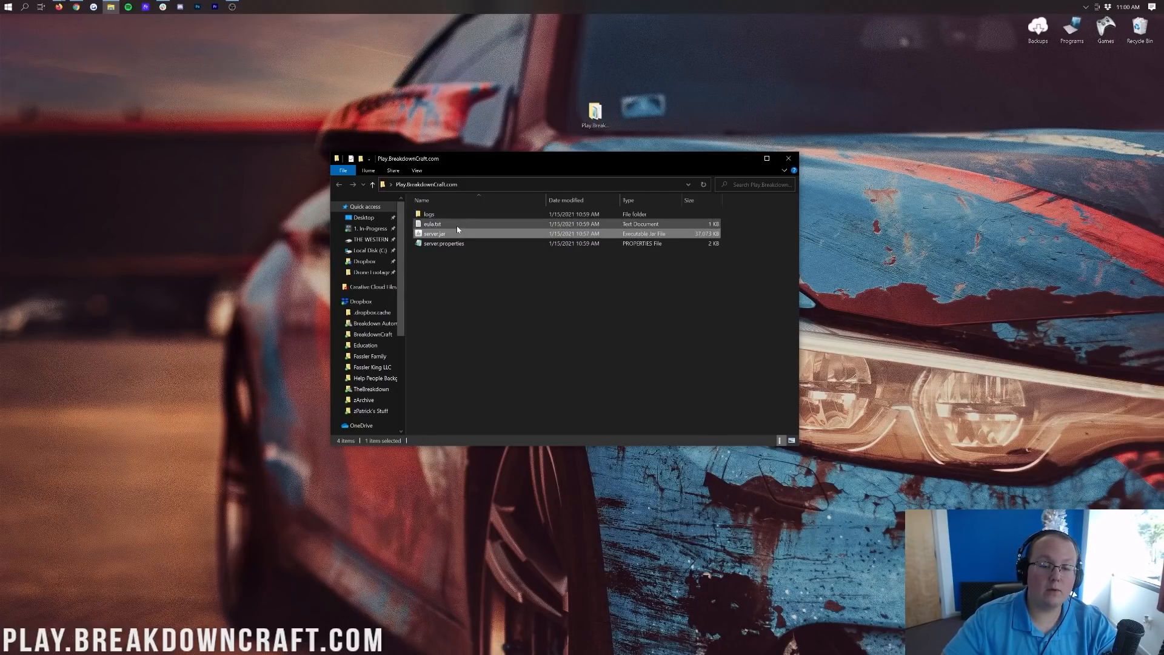
pyautogui.click(455, 224)
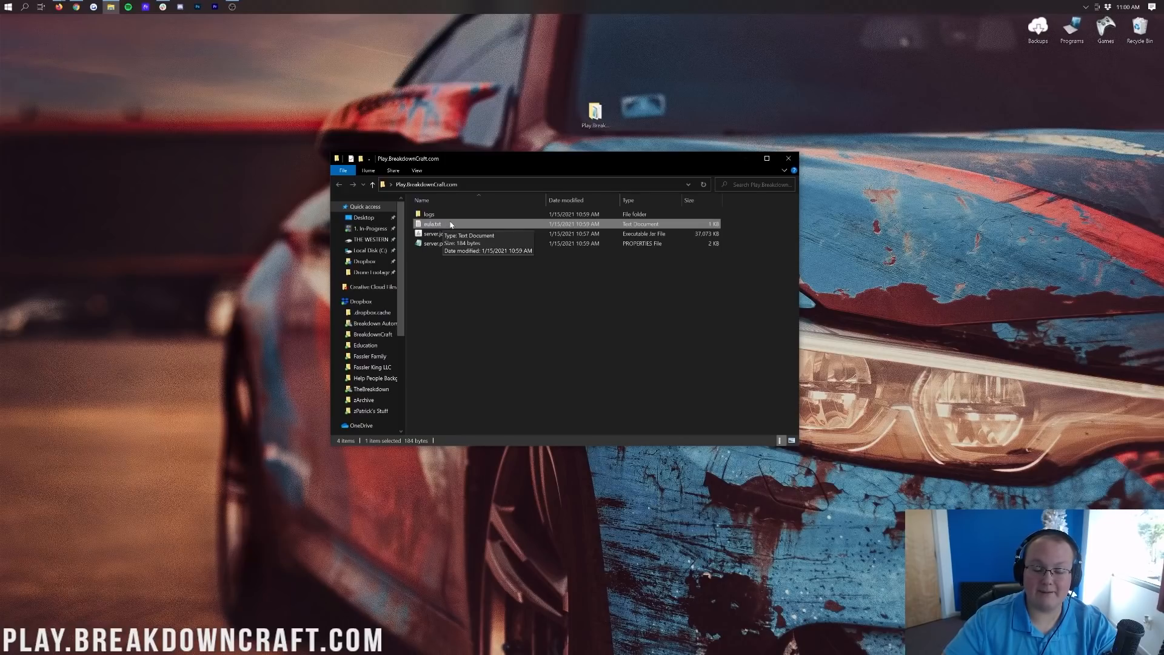
pyautogui.doubleClick(451, 225)
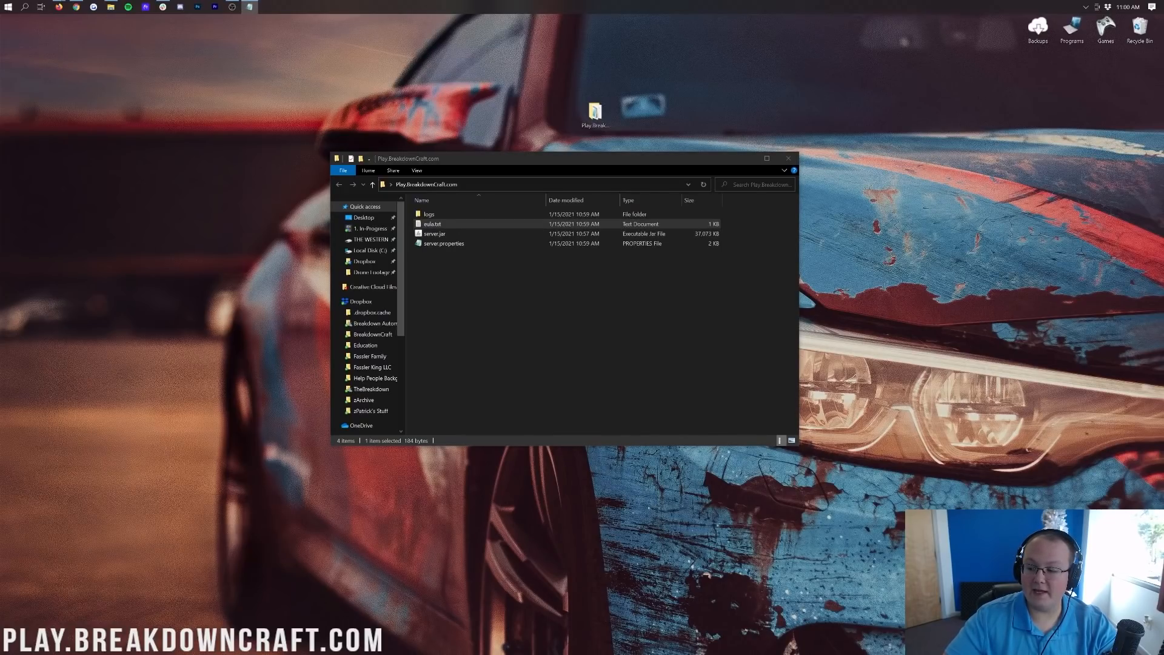
pyautogui.moveTo(313, 235); pyautogui.dragTo(478, 235)
pyautogui.moveTo(591, 143); pyautogui.dragTo(488, 173)
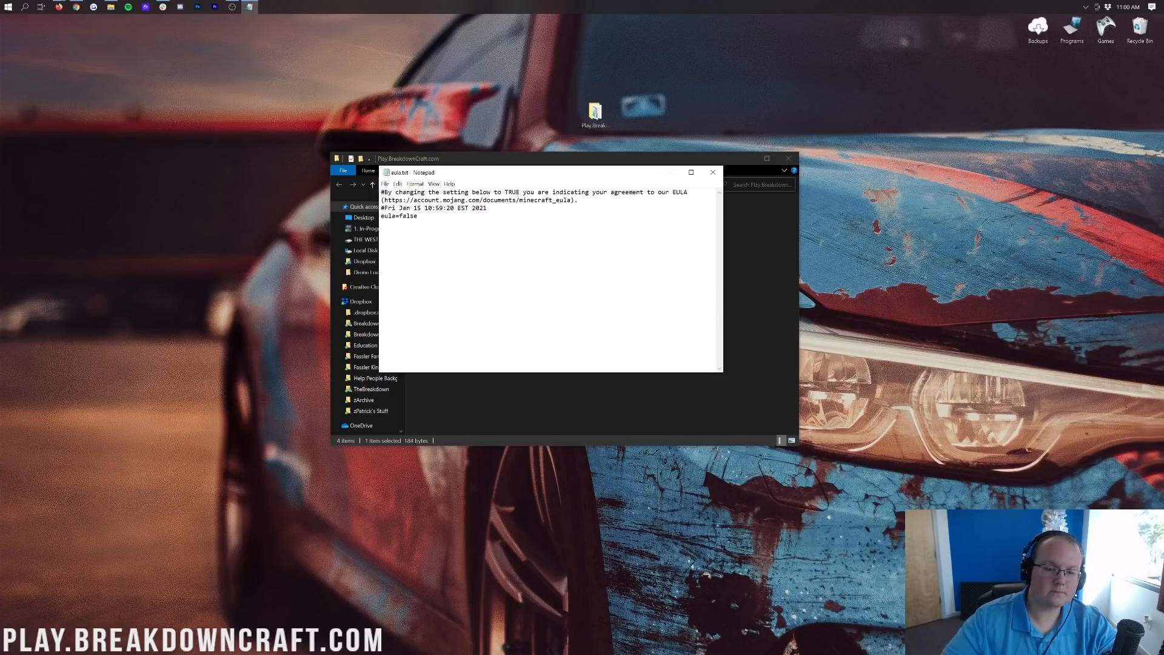
# Change eula=false to eula=true, save the file, and close Notepad.
pyautogui.moveTo(384, 200); pyautogui.dragTo(568, 200)
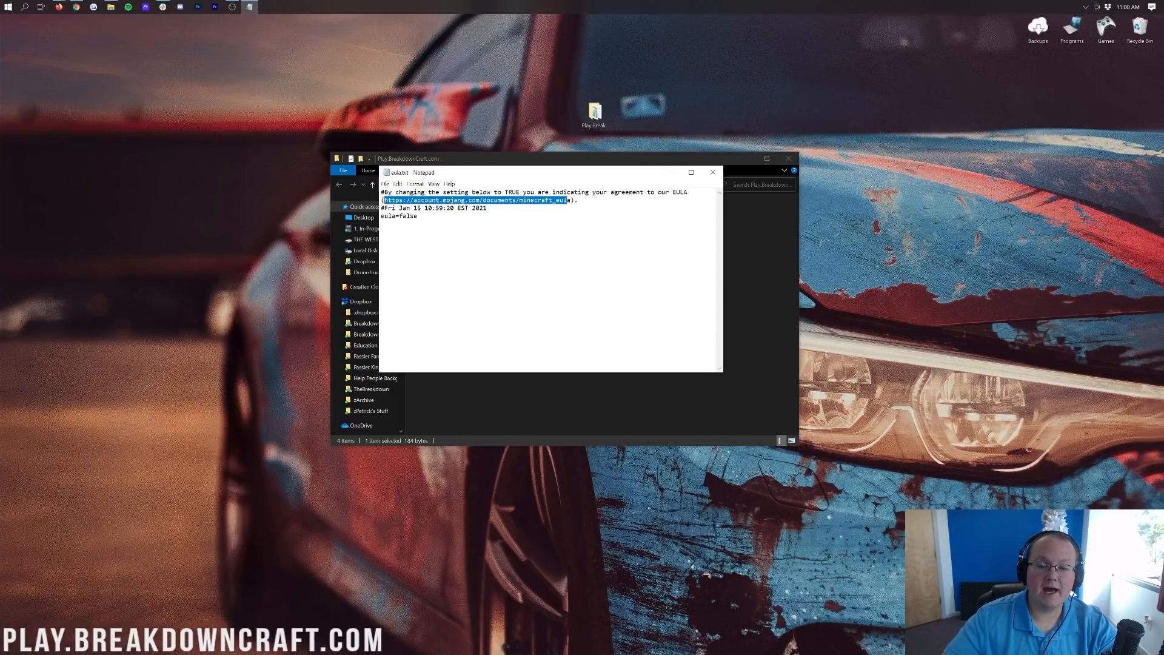
pyautogui.moveTo(417, 216); pyautogui.dragTo(395, 216)
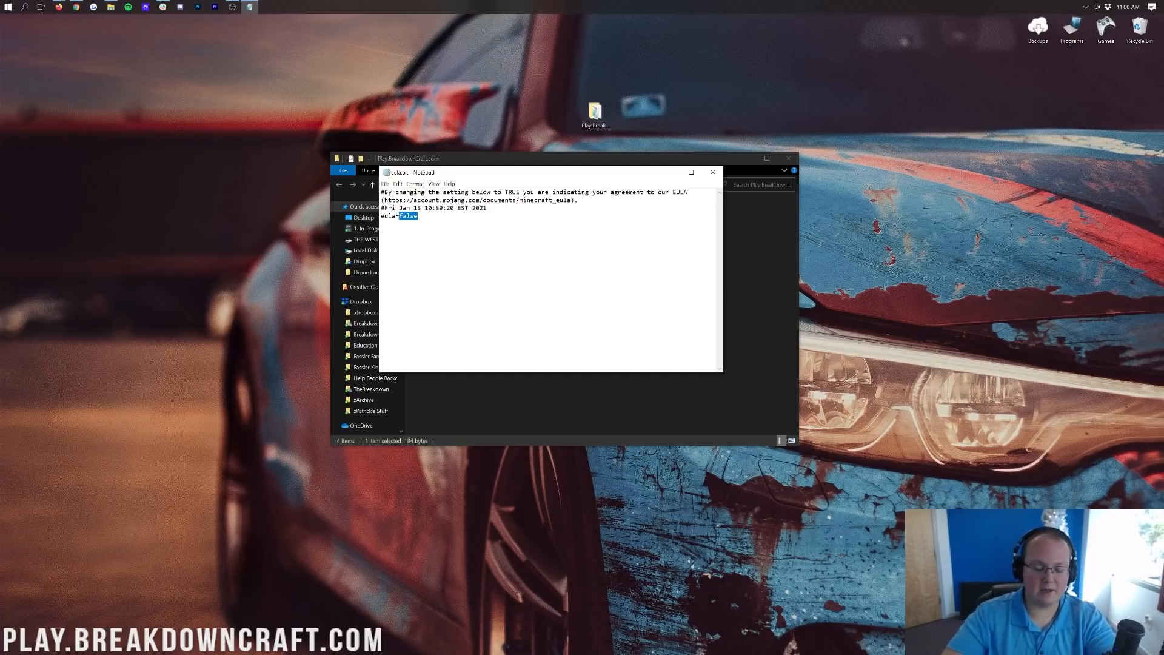
pyautogui.write('true')
pyautogui.press('Return')
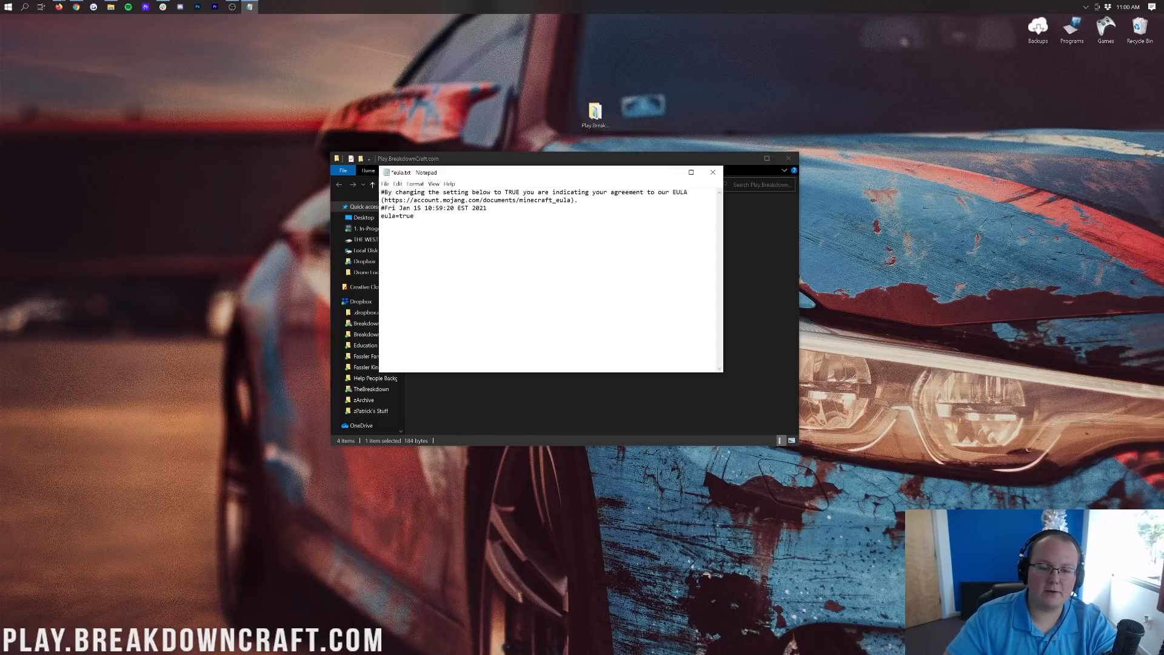
pyautogui.hotkey('alt', 'f')
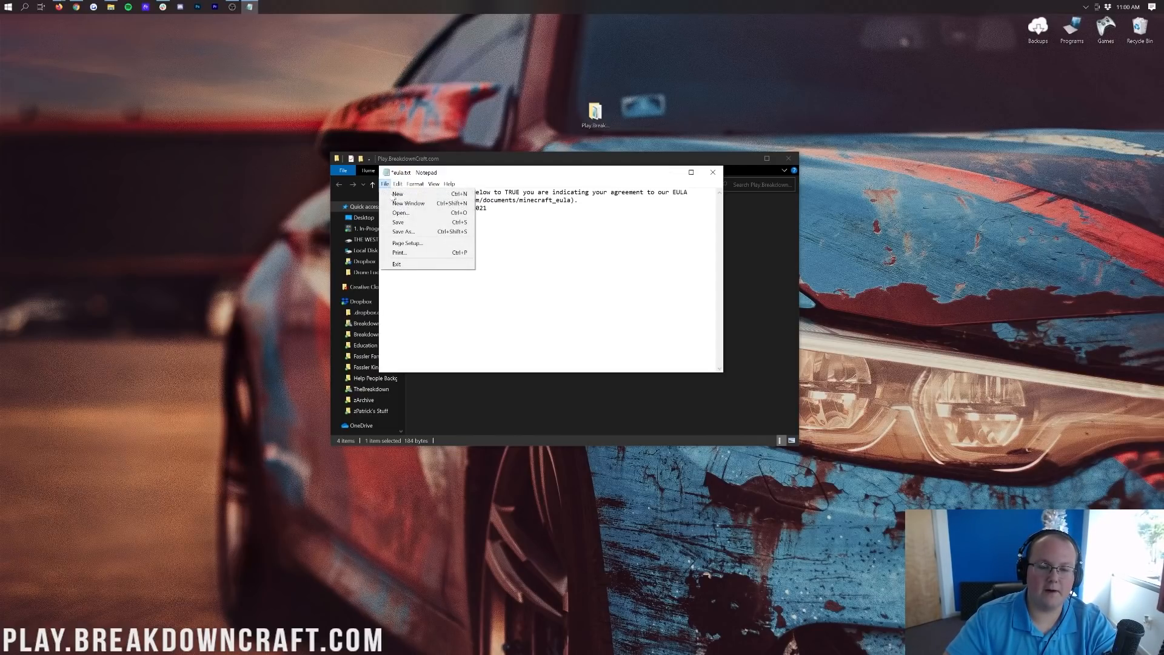
pyautogui.press('s')
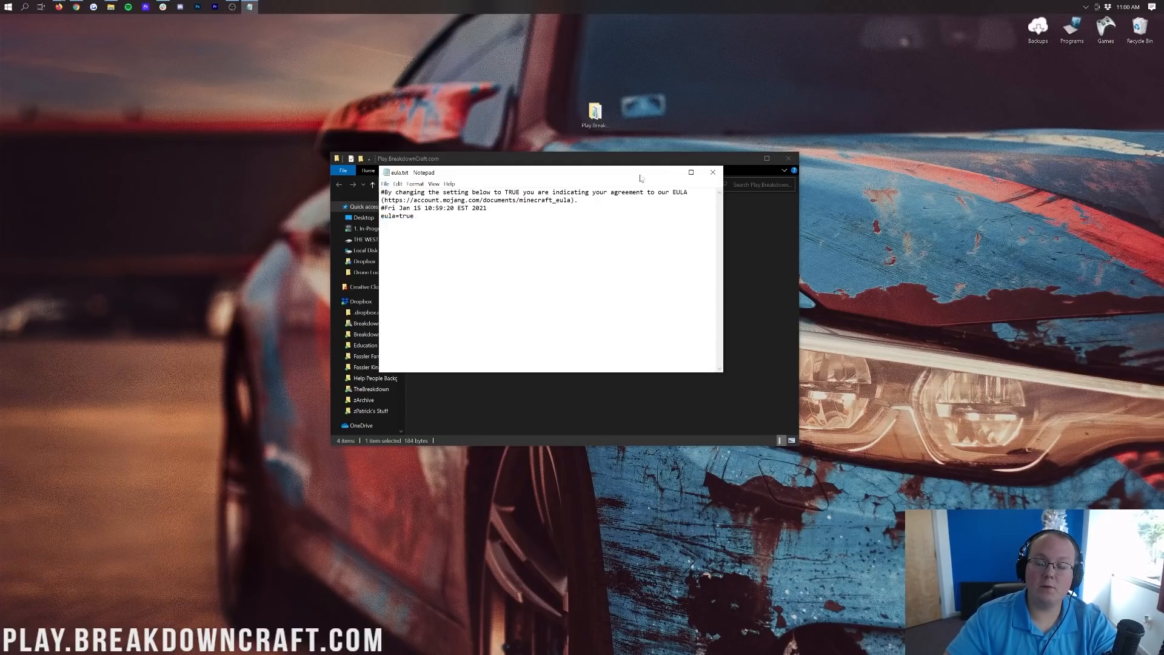
pyautogui.click(707, 173)
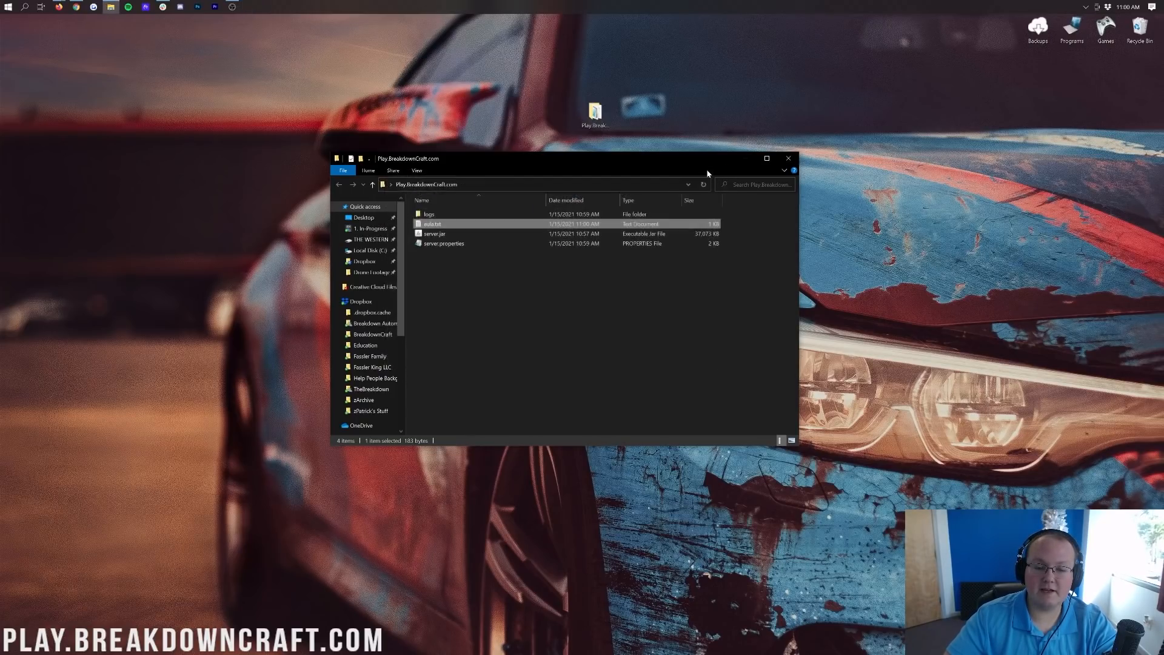
# Launch server.jar to start the server, then switch to the How To Add More RAM YouTube tab.
pyautogui.doubleClick(467, 234)
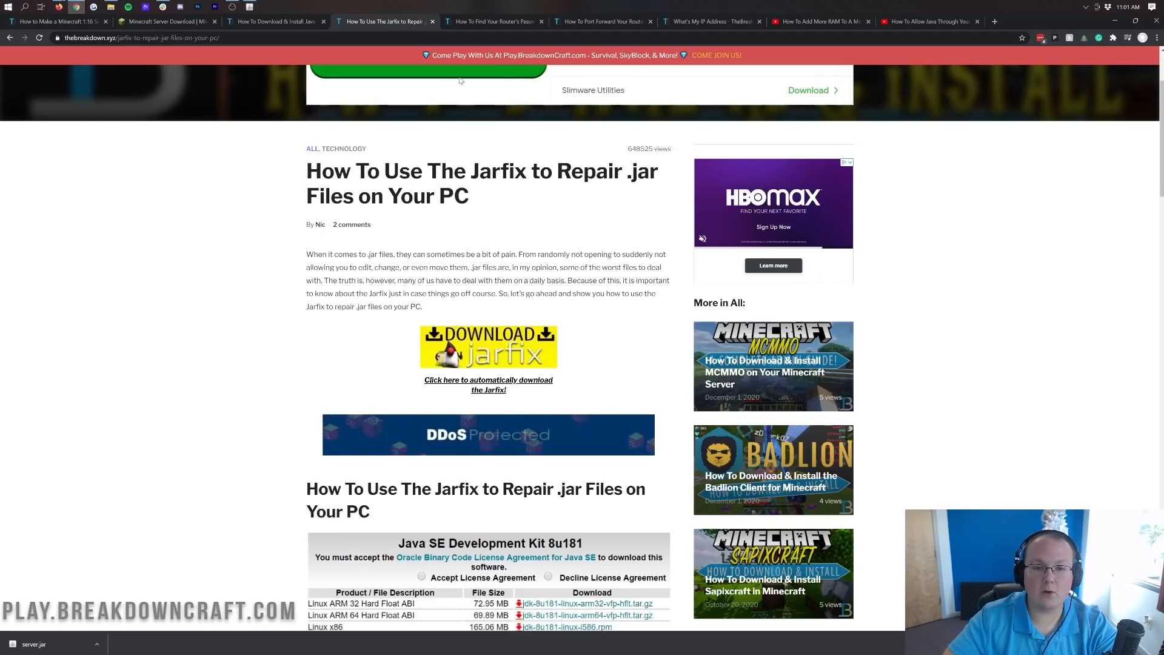
pyautogui.click(813, 21)
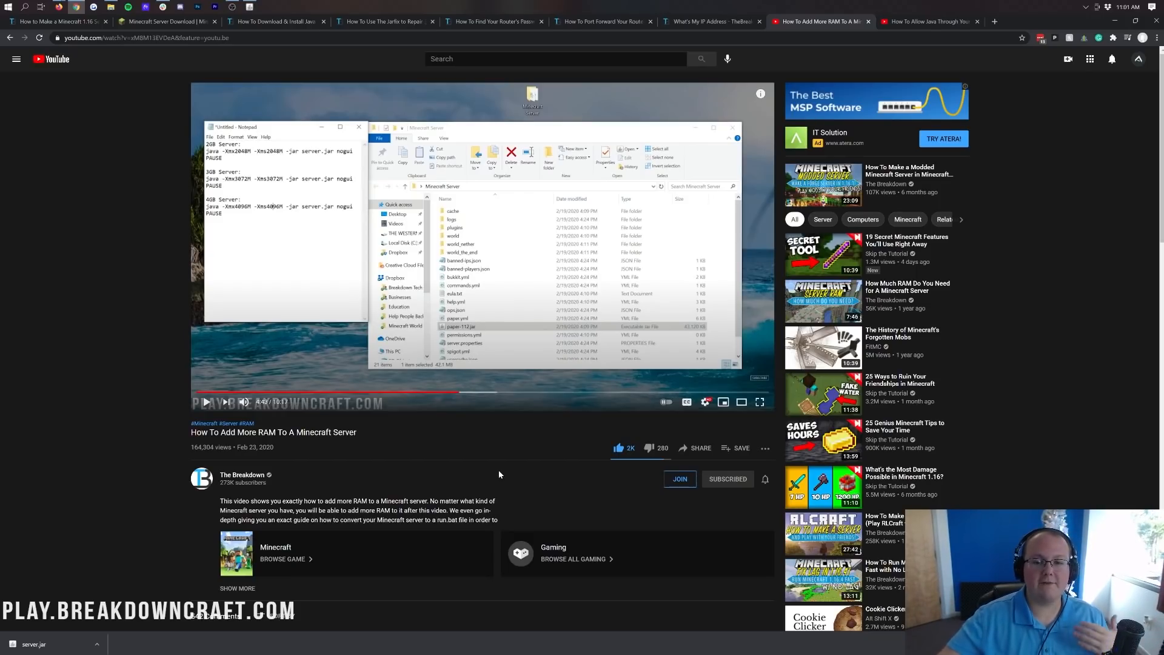
# Switch to the Jarfix tutorial tab, then minimize Chrome to reveal the desktop.
pyautogui.click(376, 22)
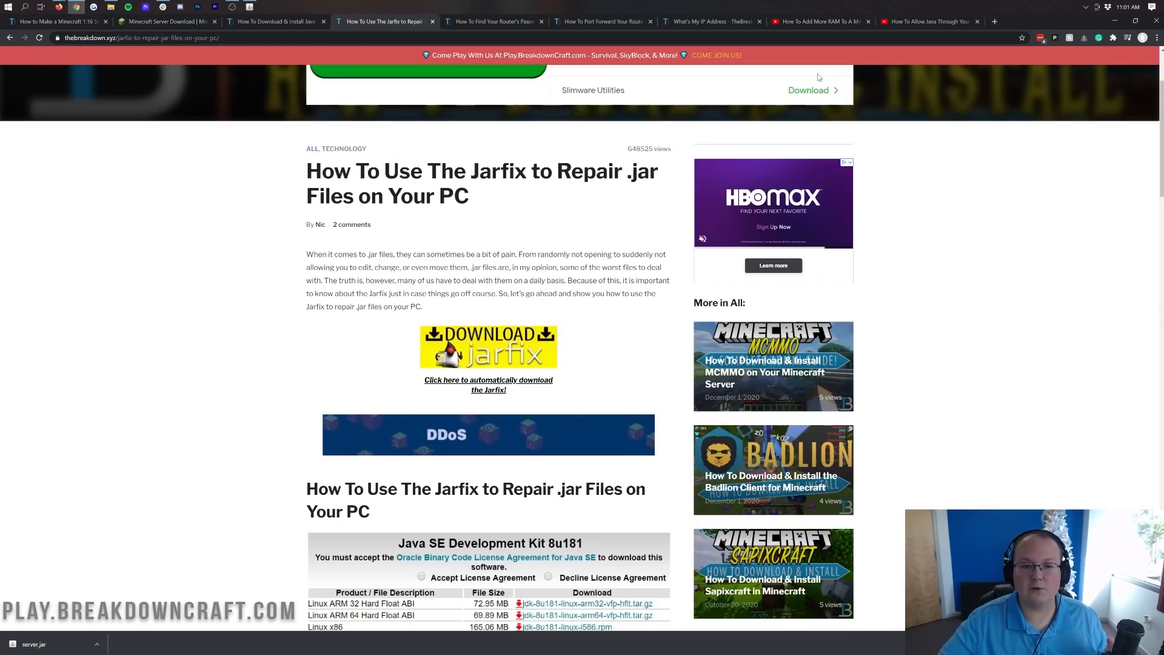
pyautogui.click(1114, 22)
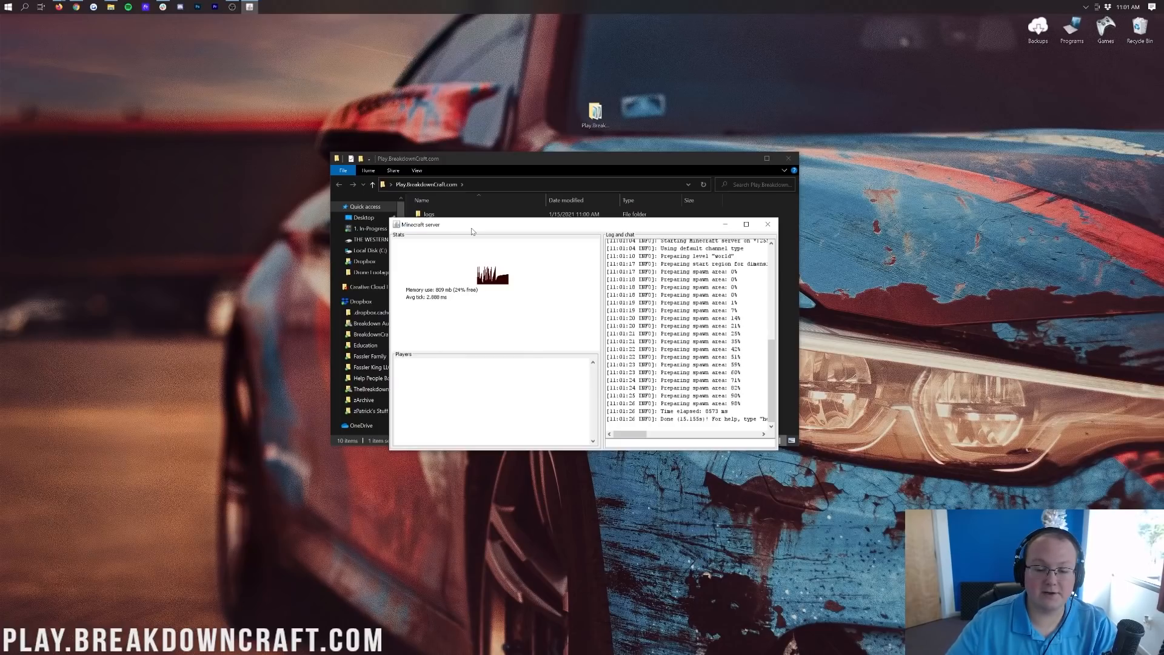
# Place the server console on the left and the server folder window on the right.
pyautogui.moveTo(469, 227); pyautogui.dragTo(125, 162)
pyautogui.moveTo(452, 162); pyautogui.dragTo(558, 161)
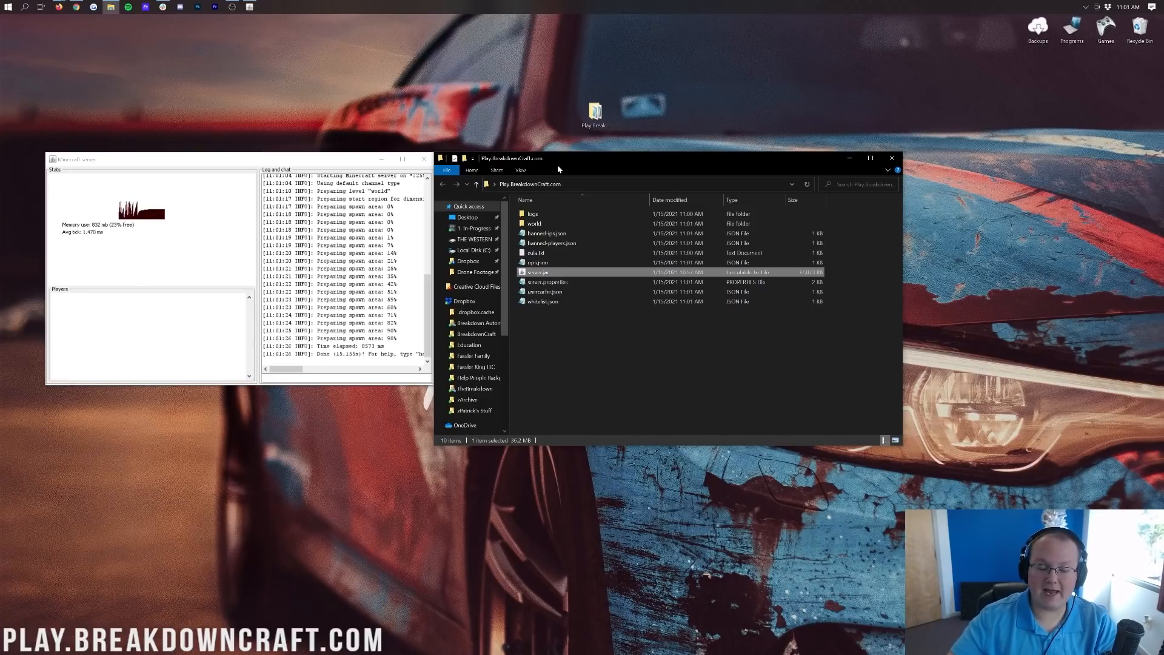
# Open Command Prompt over the server log and run ipconfig to show the IPv4 address.
pyautogui.click(2, 5)
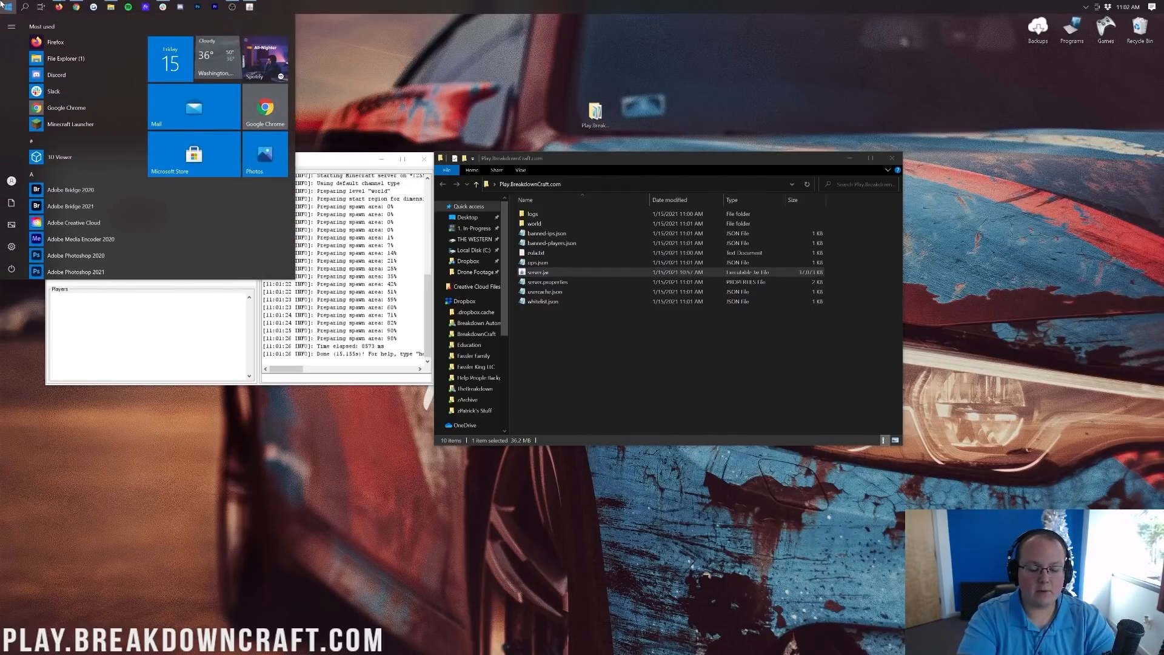
pyautogui.write('cmd')
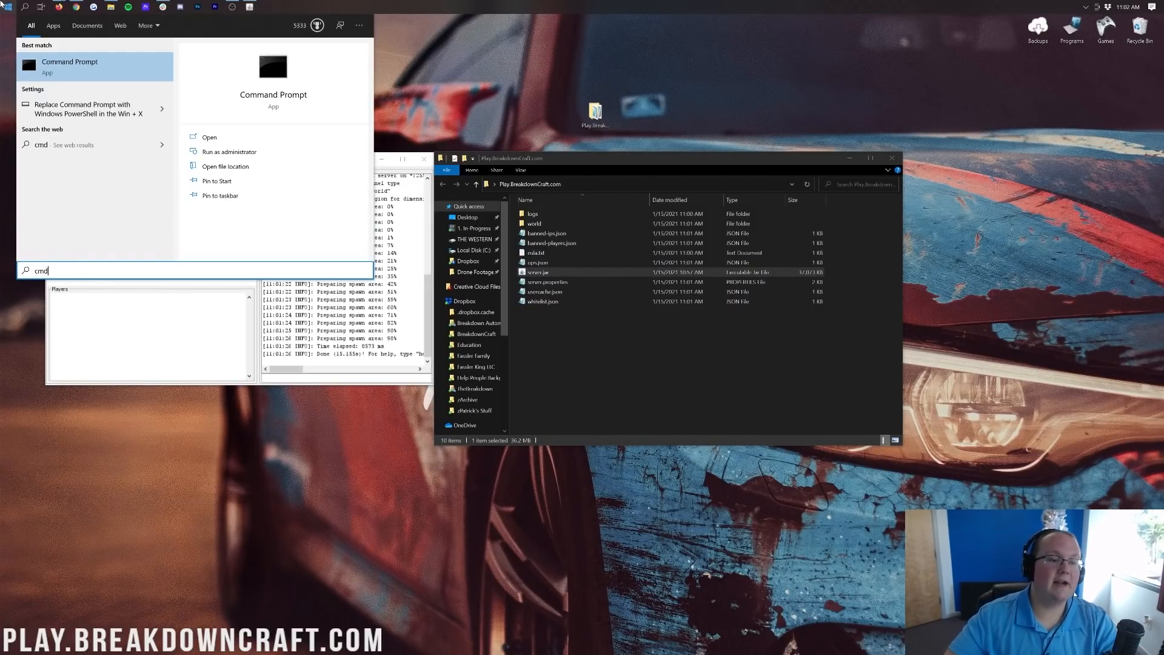
pyautogui.click(53, 75)
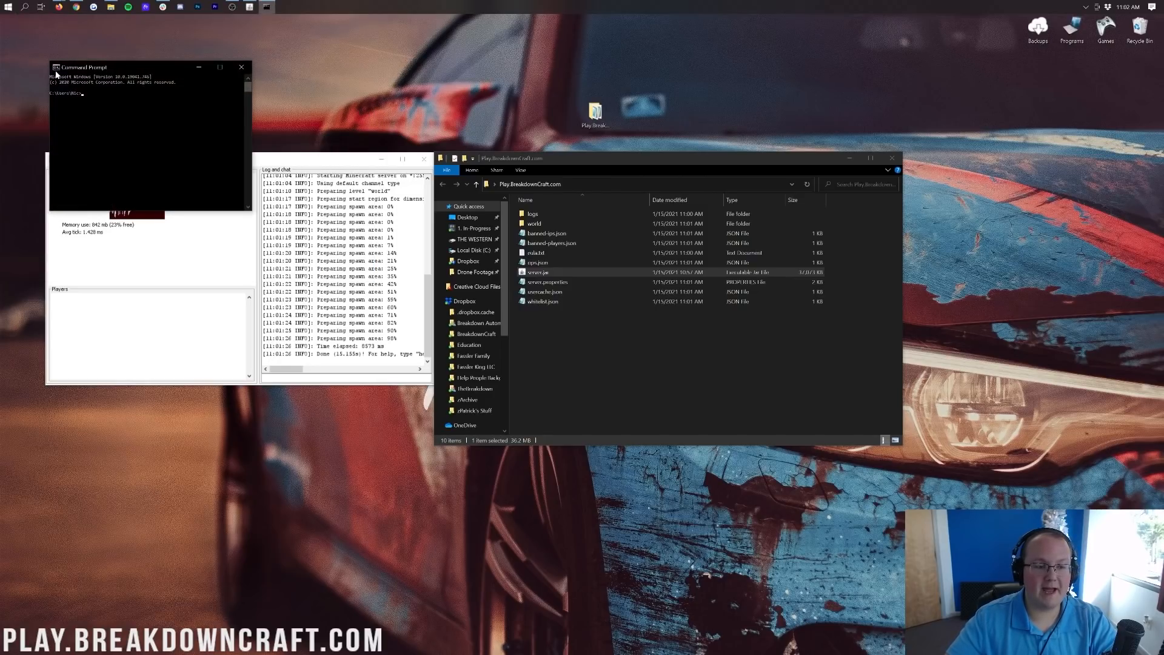
pyautogui.moveTo(128, 71); pyautogui.dragTo(311, 163)
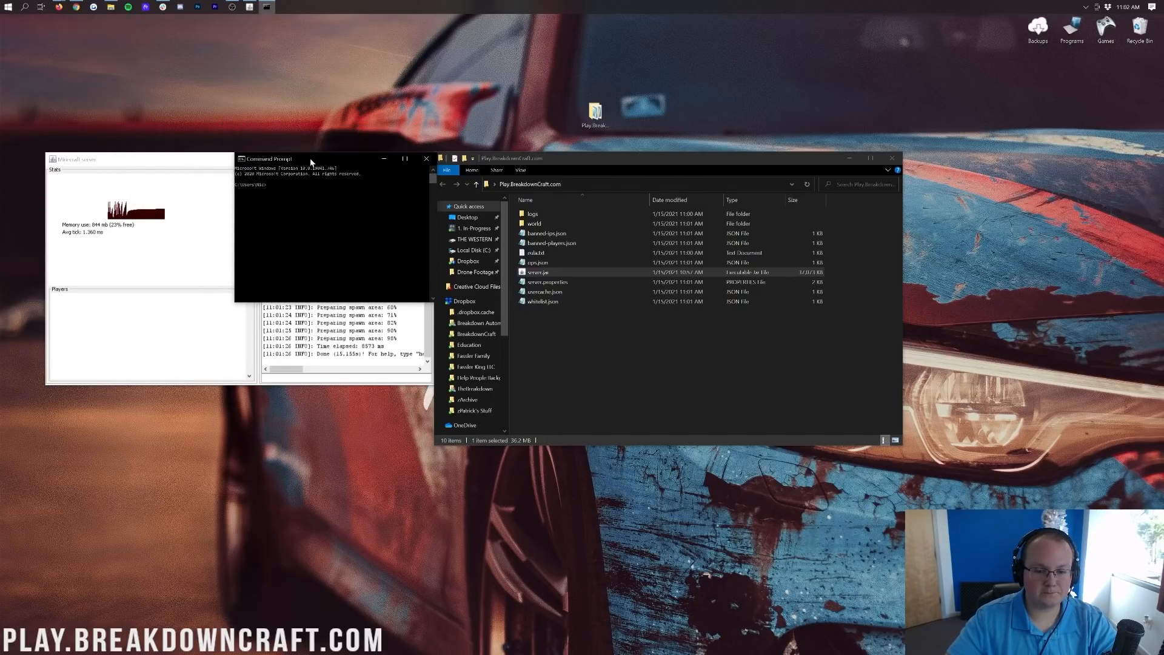
pyautogui.write('ipcon')
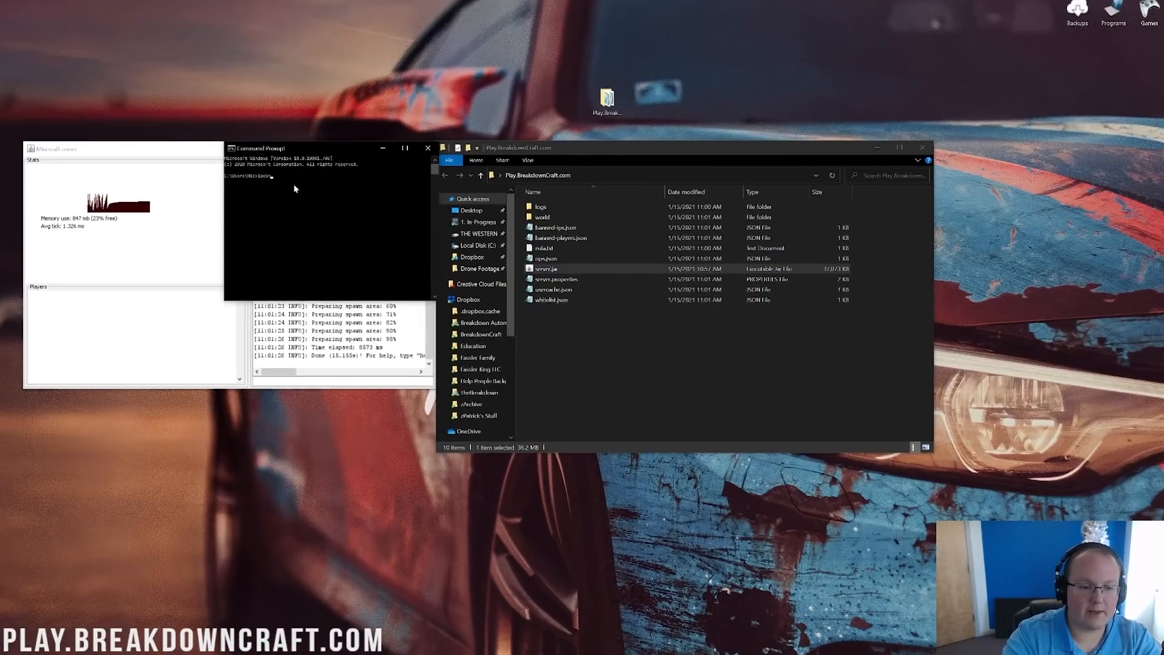
pyautogui.write('fig')
pyautogui.press('Return')
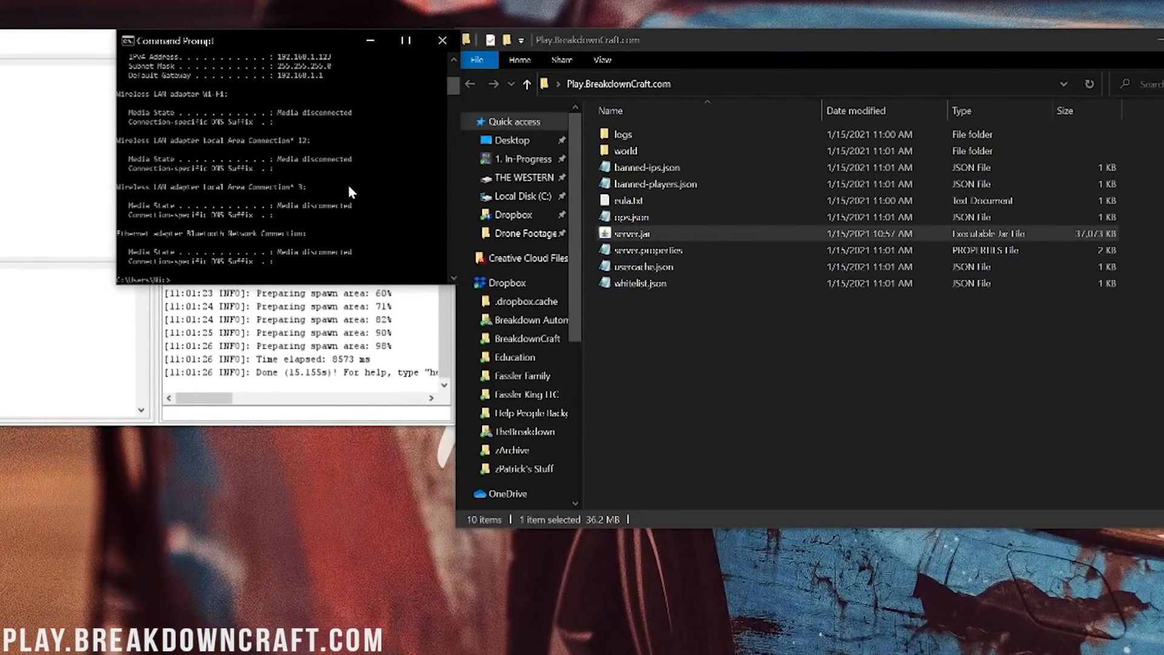
pyautogui.scroll(4, 332, 197)
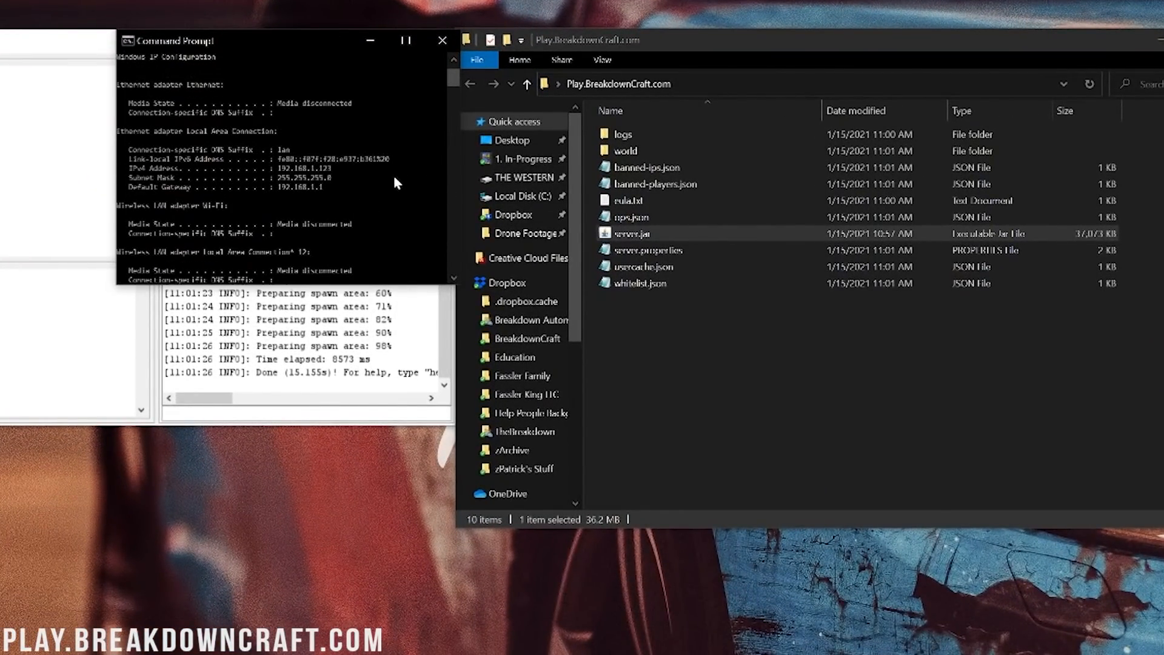
# Launch an empty Notepad and place it beside the ipconfig output.
pyautogui.press('super')
pyautogui.write('notepad')
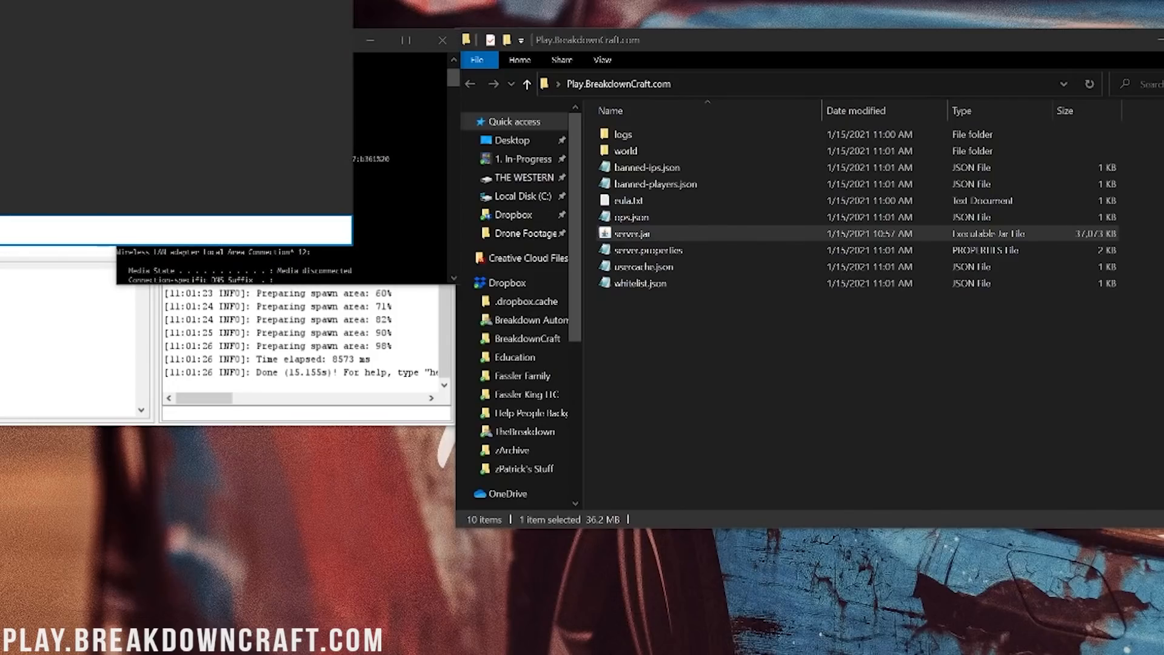
pyautogui.press('Return')
pyautogui.moveTo(521, 71); pyautogui.dragTo(618, 47)
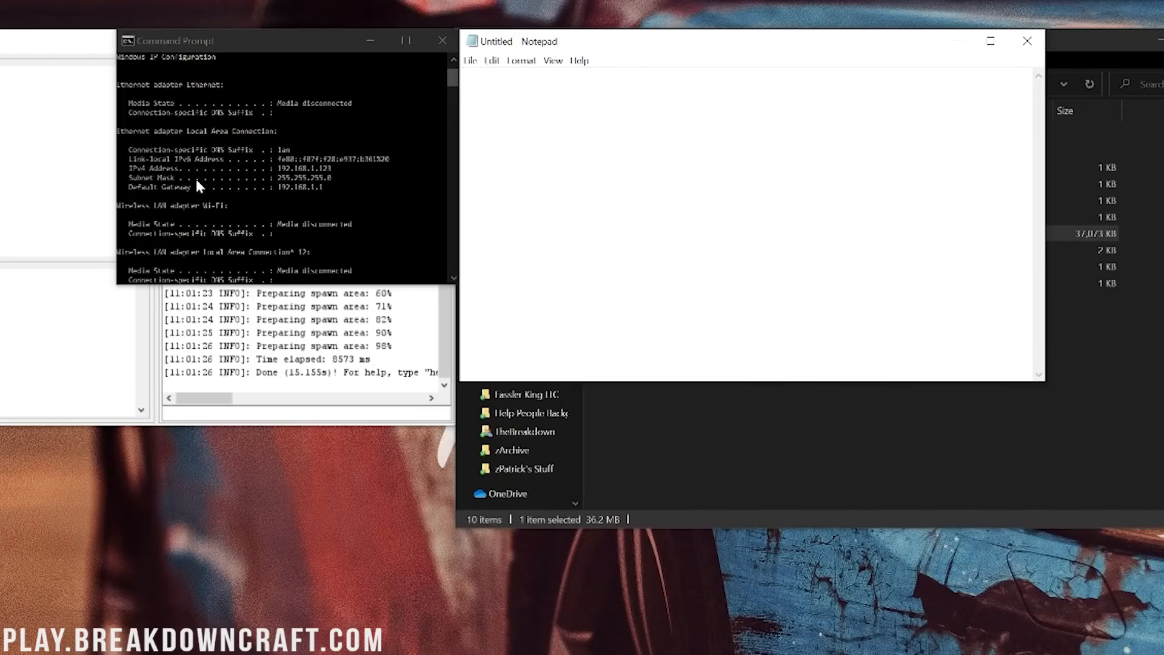
# Write 'IPv4 Address: 192.168.1.123' and 'Default Gateway: 192.168.1.1' in Notepad.
pyautogui.write('IPv4 Address: ')
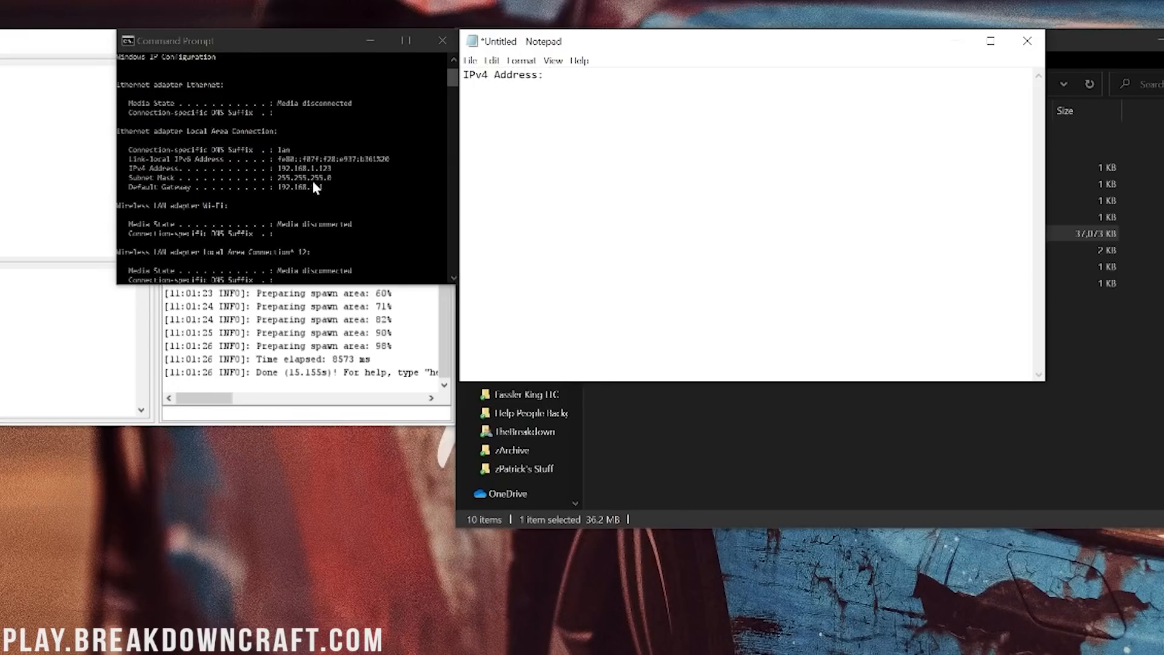
pyautogui.write('192.168.1.123')
pyautogui.press('Return')
pyautogui.press('Return')
pyautogui.write('Default')
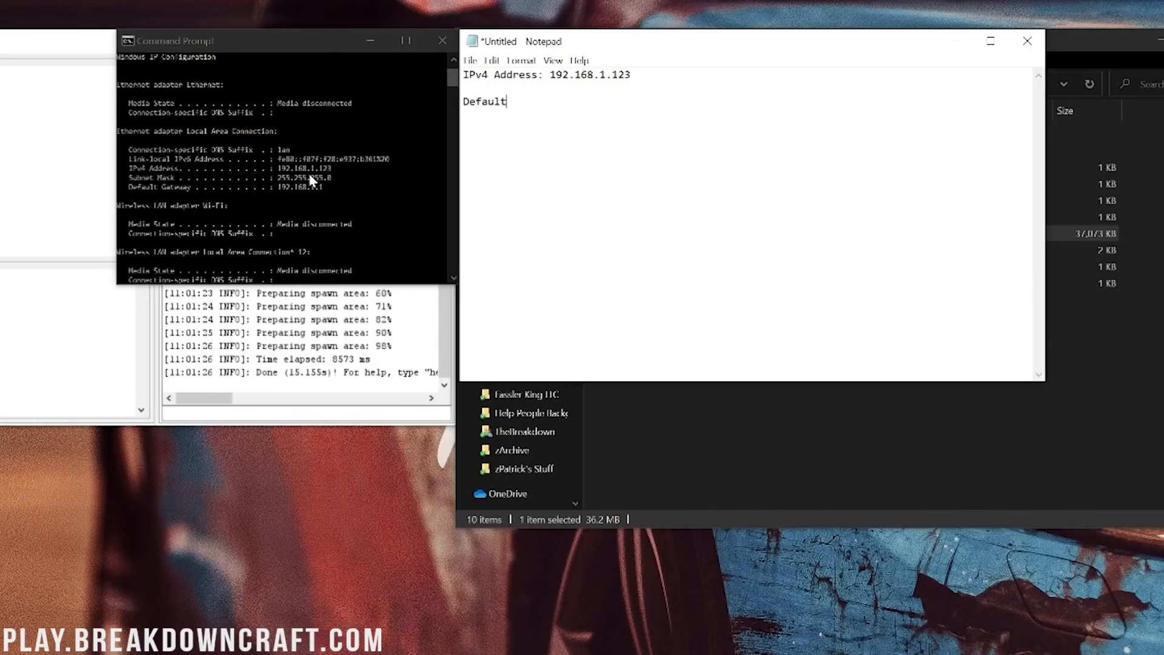
pyautogui.write(' Gateway:')
pyautogui.write('192.168.1.1')
# Close Command Prompt and make the Notepad window narrower and shorter.
pyautogui.click(443, 41)
pyautogui.moveTo(1044, 55); pyautogui.dragTo(707, 55)
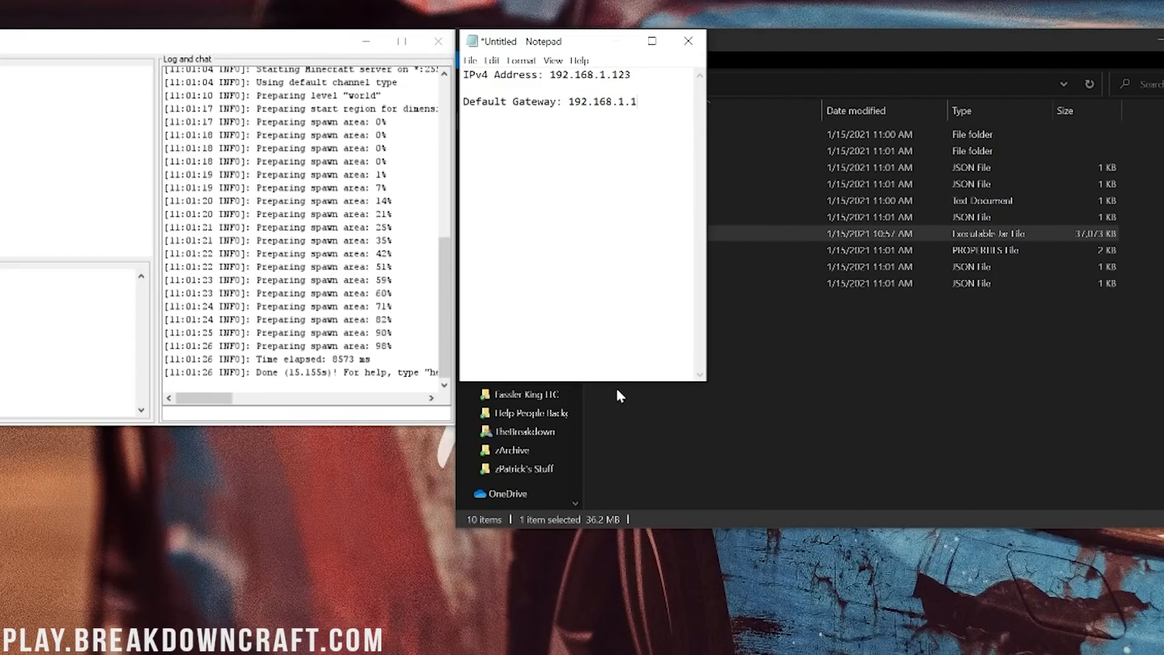
pyautogui.moveTo(617, 381); pyautogui.dragTo(604, 155)
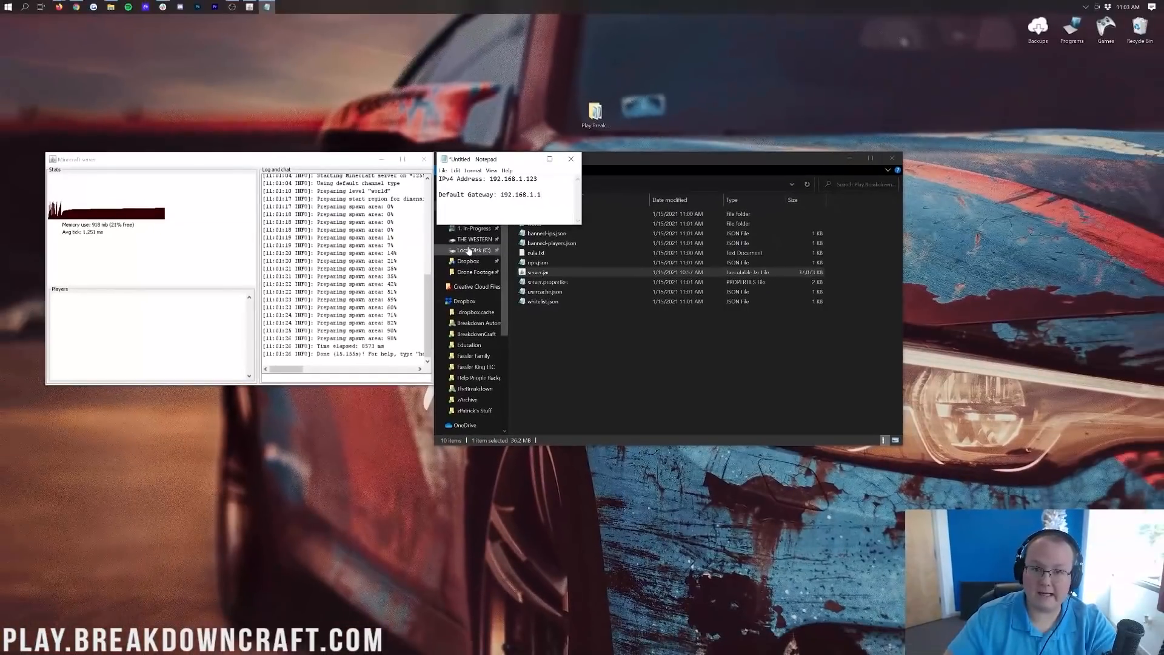
# Launch Minecraft Launcher and play the Latest release 1.16.5 installation.
pyautogui.click(2, 3)
pyautogui.write('minec')
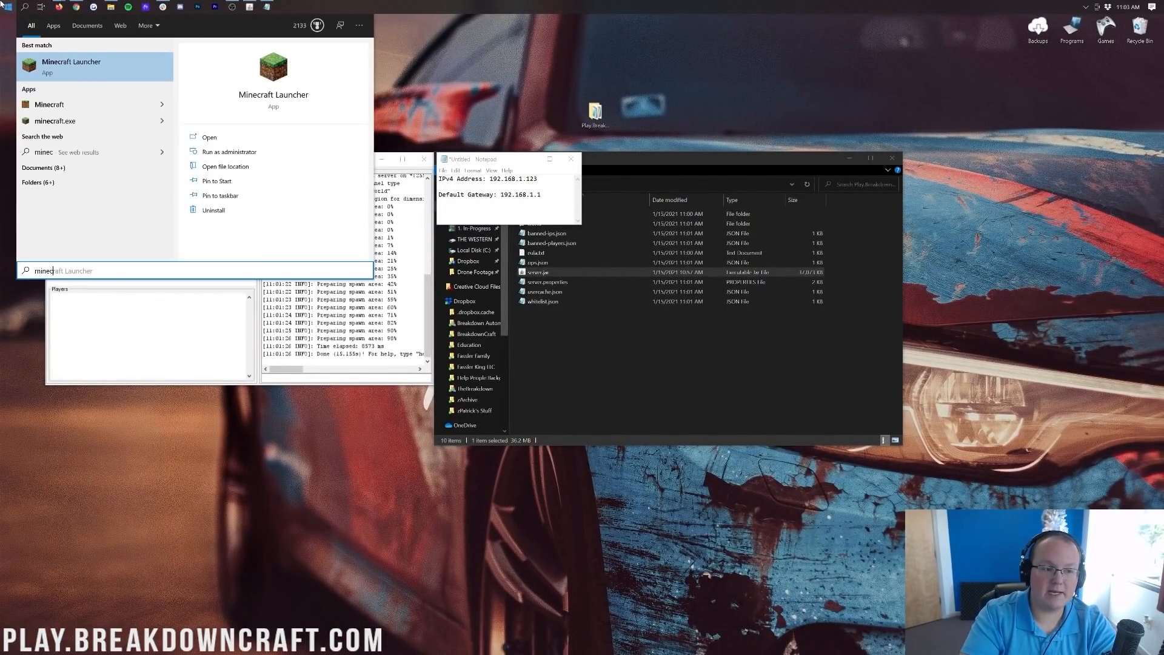
pyautogui.press('Return')
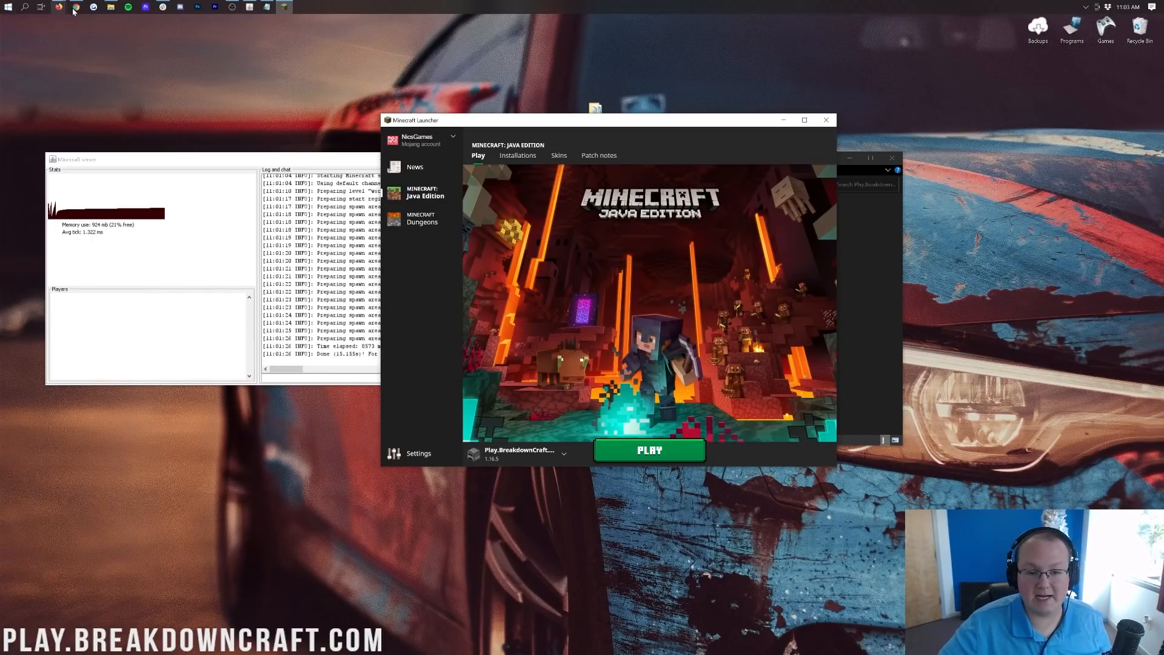
pyautogui.click(549, 450)
pyautogui.click(518, 388)
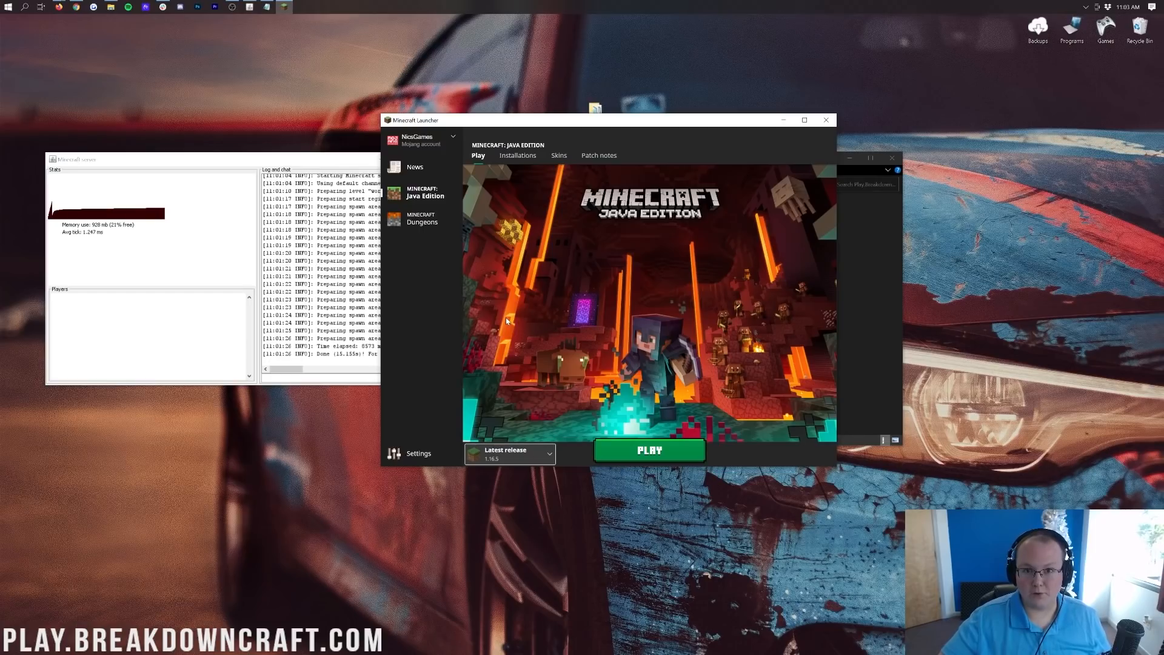
pyautogui.click(667, 450)
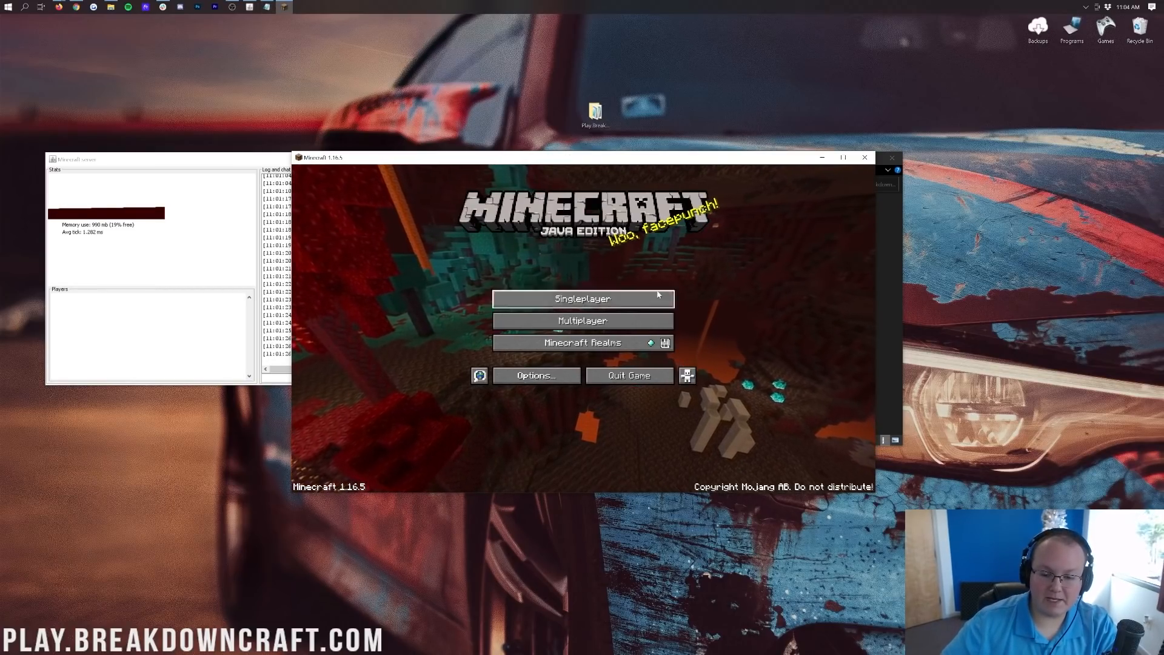
# Direct-connect to 192.168.1.123 using the address from Notepad, then check the server's player list.
pyautogui.click(553, 322)
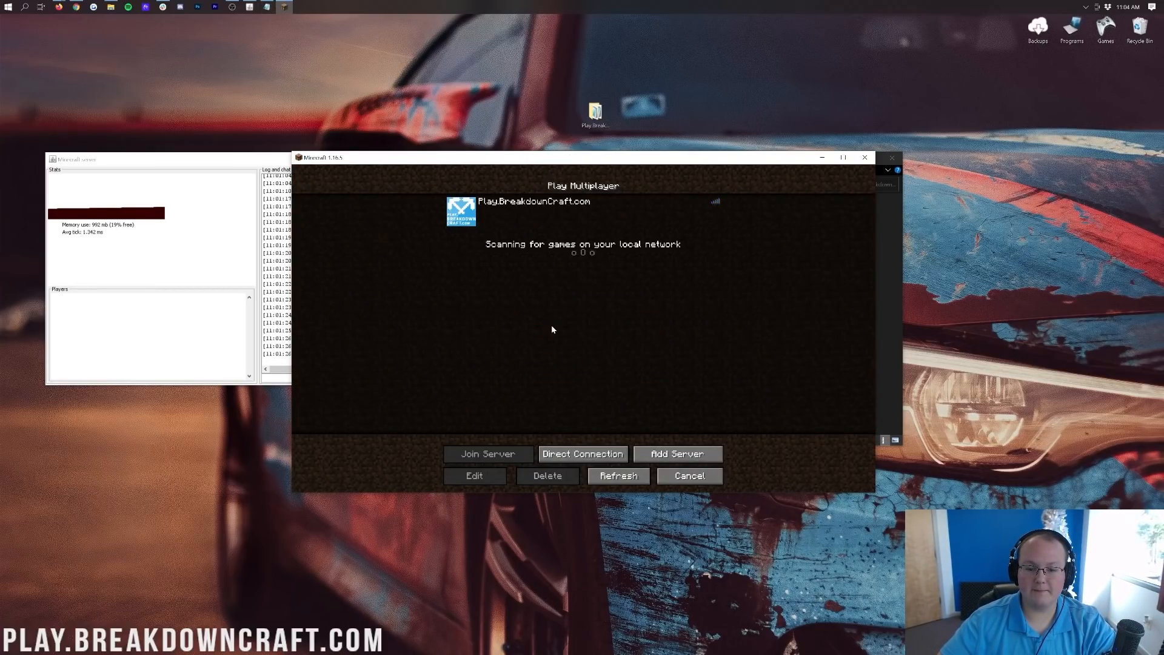
pyautogui.click(596, 458)
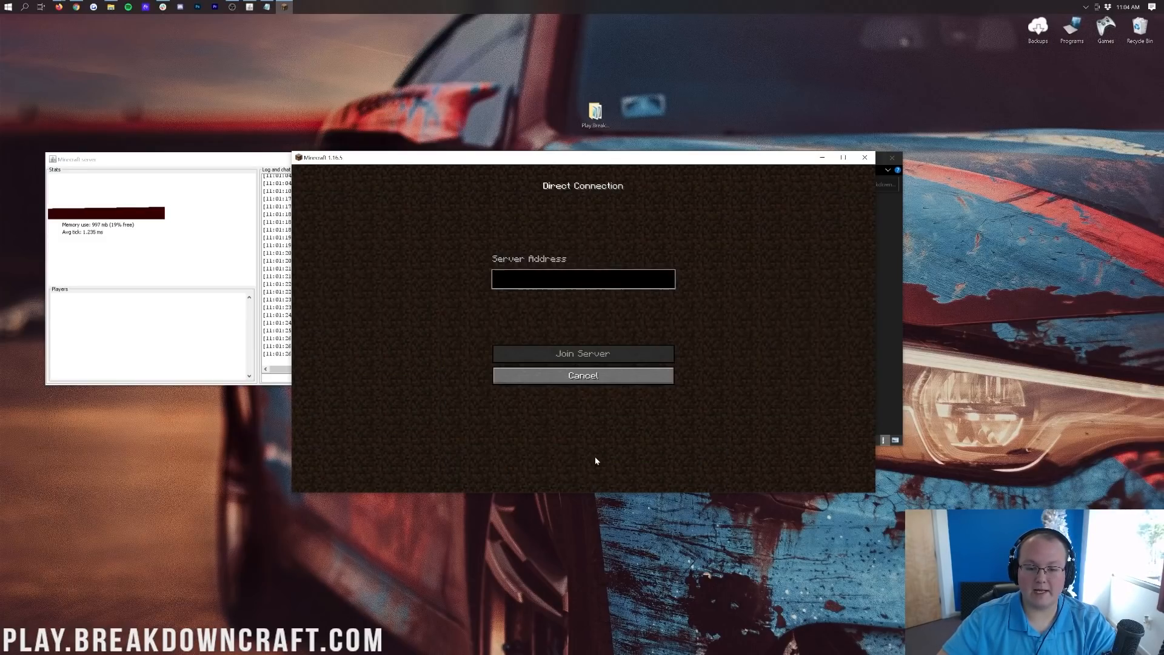
pyautogui.click(266, 7)
pyautogui.moveTo(538, 179); pyautogui.dragTo(490, 179)
pyautogui.hotkey('ctrl', 'c')
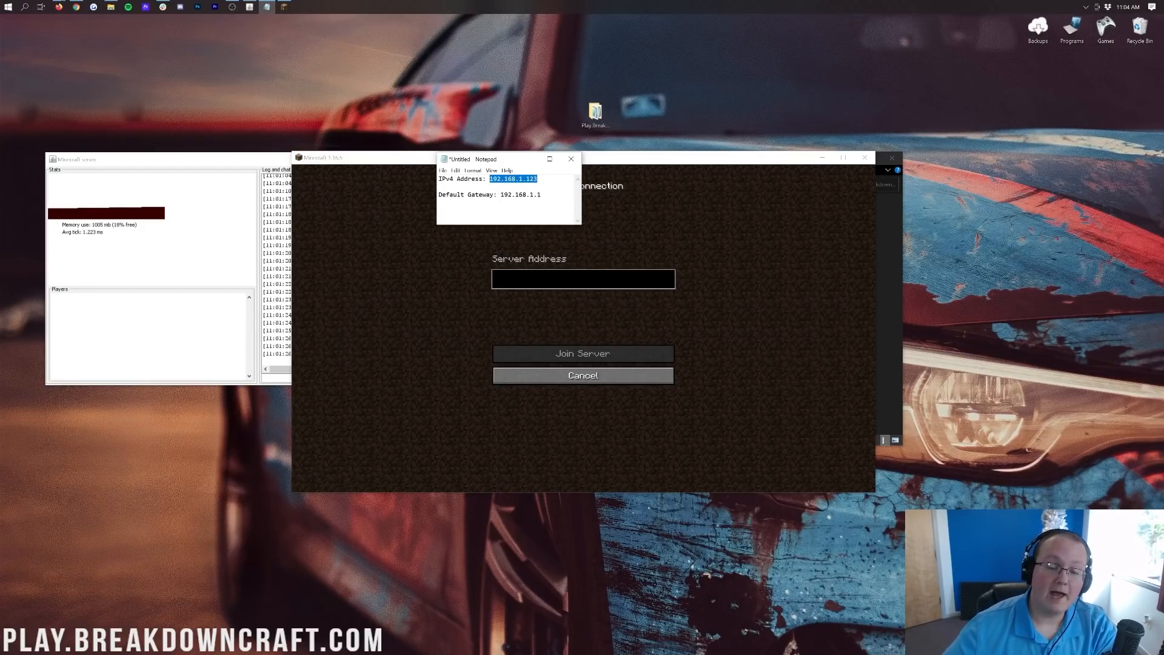
pyautogui.click(544, 273)
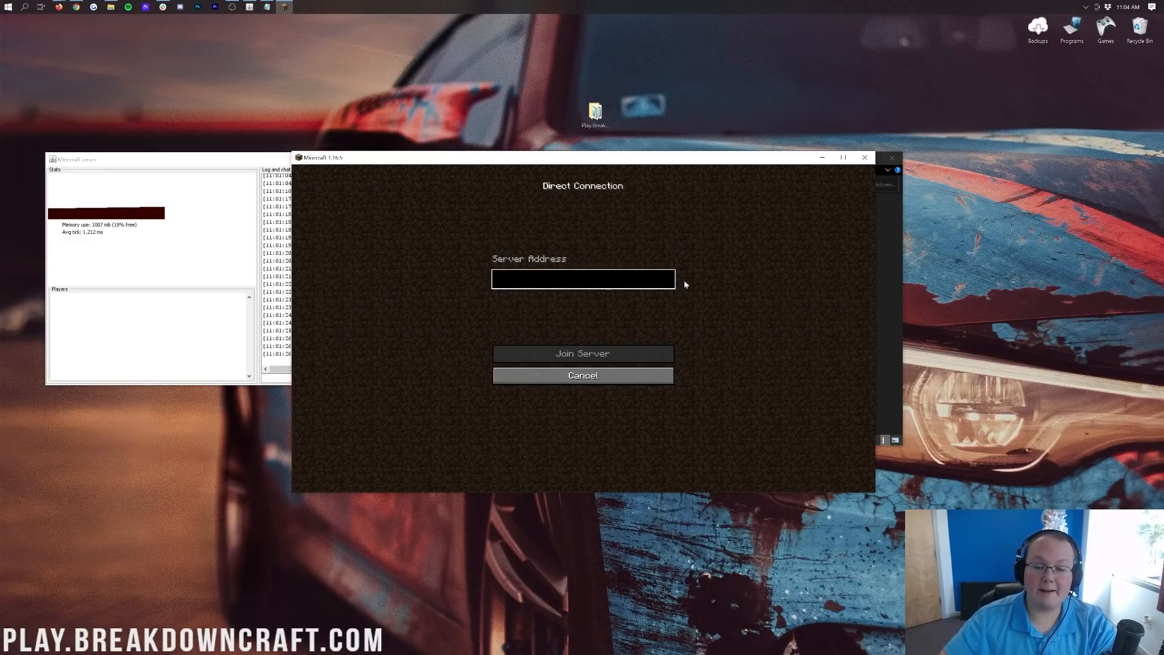
pyautogui.hotkey('ctrl', 'v')
pyautogui.click(564, 358)
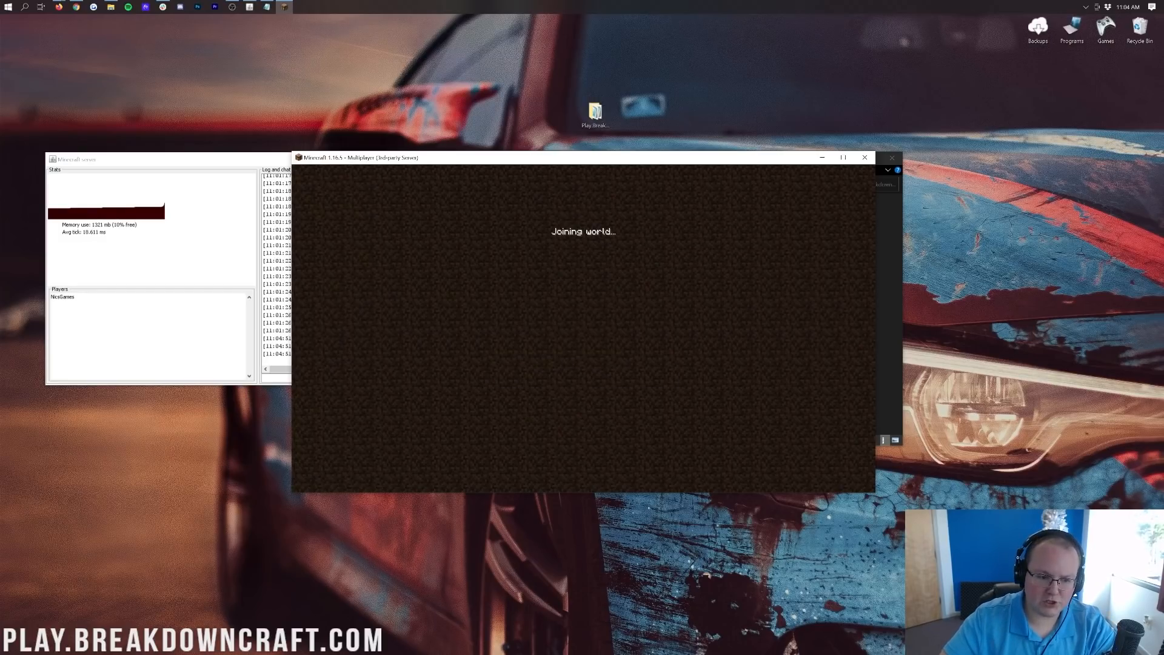
pyautogui.click(217, 333)
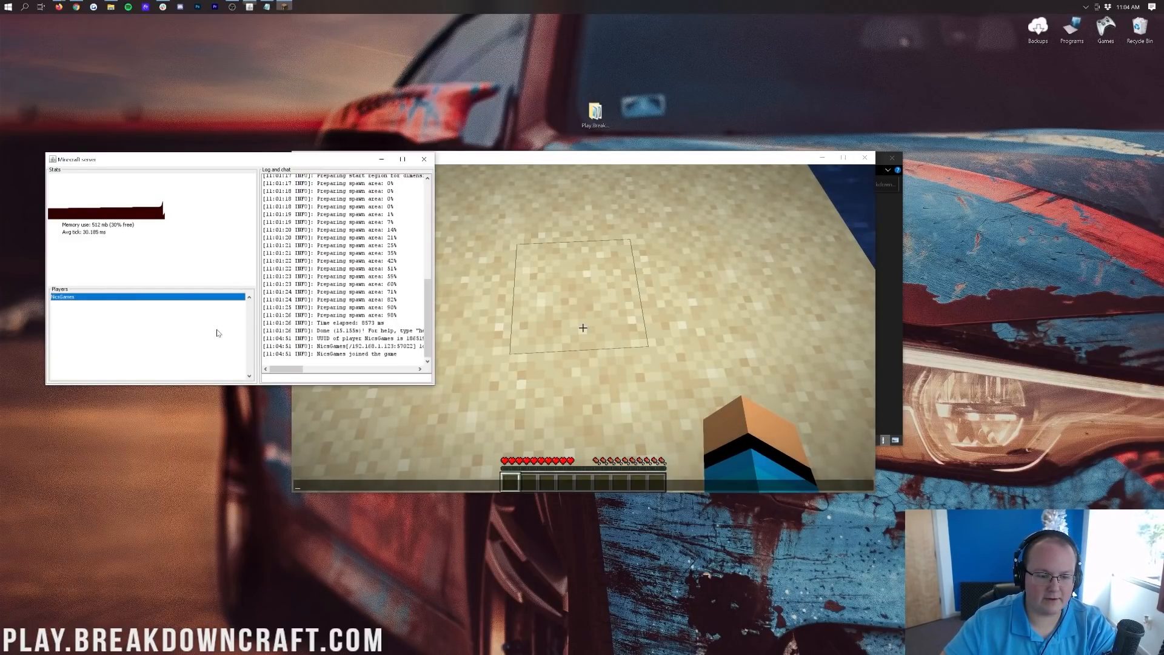
# Disconnect from the server, back out of the server list, and quit Minecraft.
pyautogui.click(461, 345)
pyautogui.press('Escape')
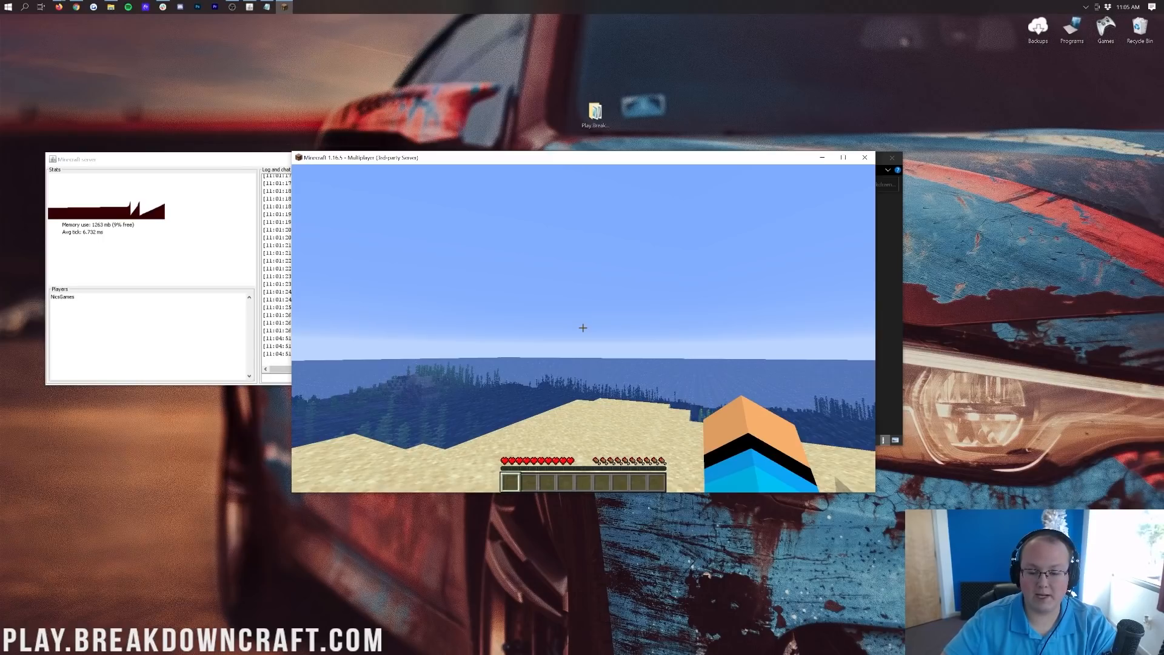
pyautogui.press('Escape')
pyautogui.click(585, 345)
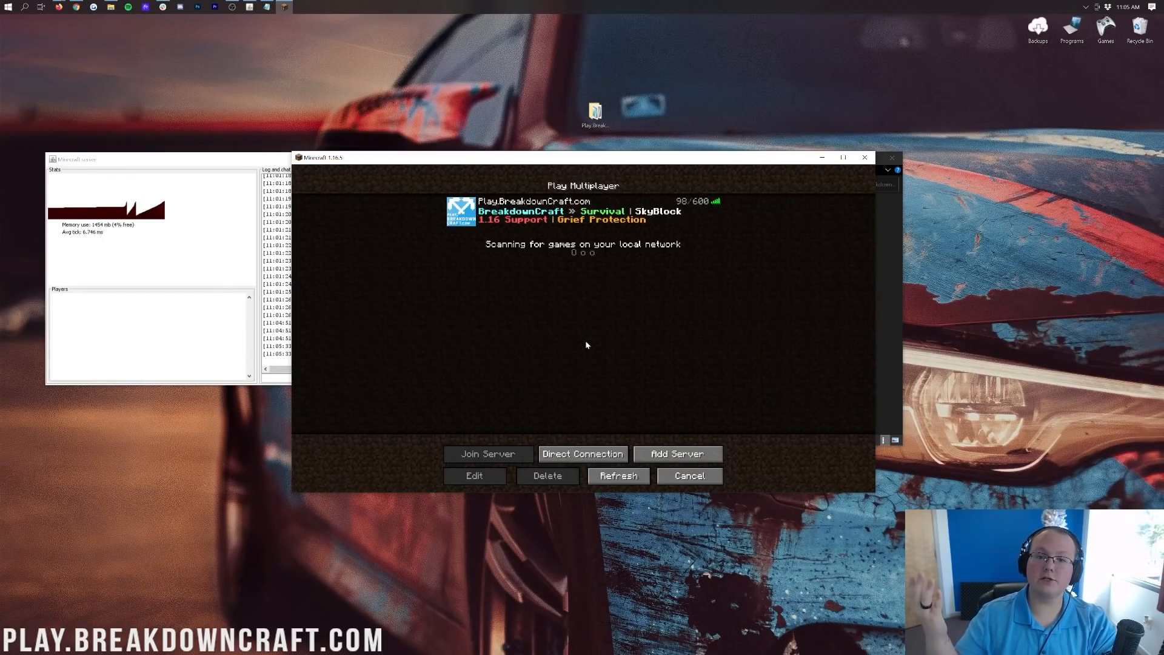
pyautogui.click(691, 477)
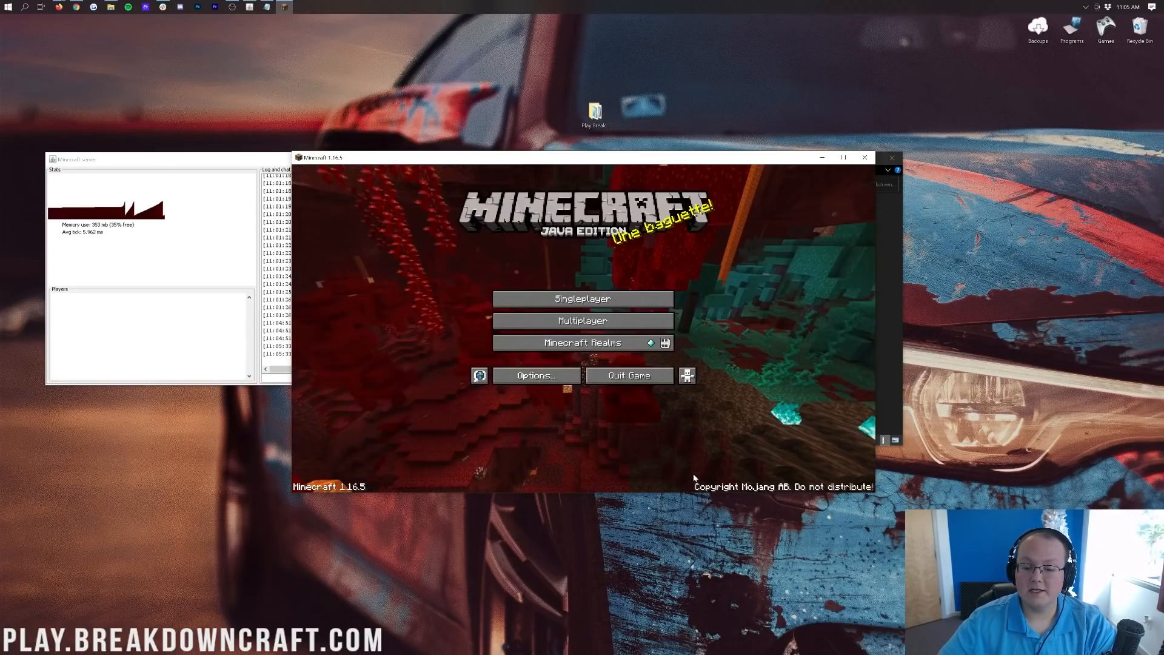
pyautogui.click(655, 380)
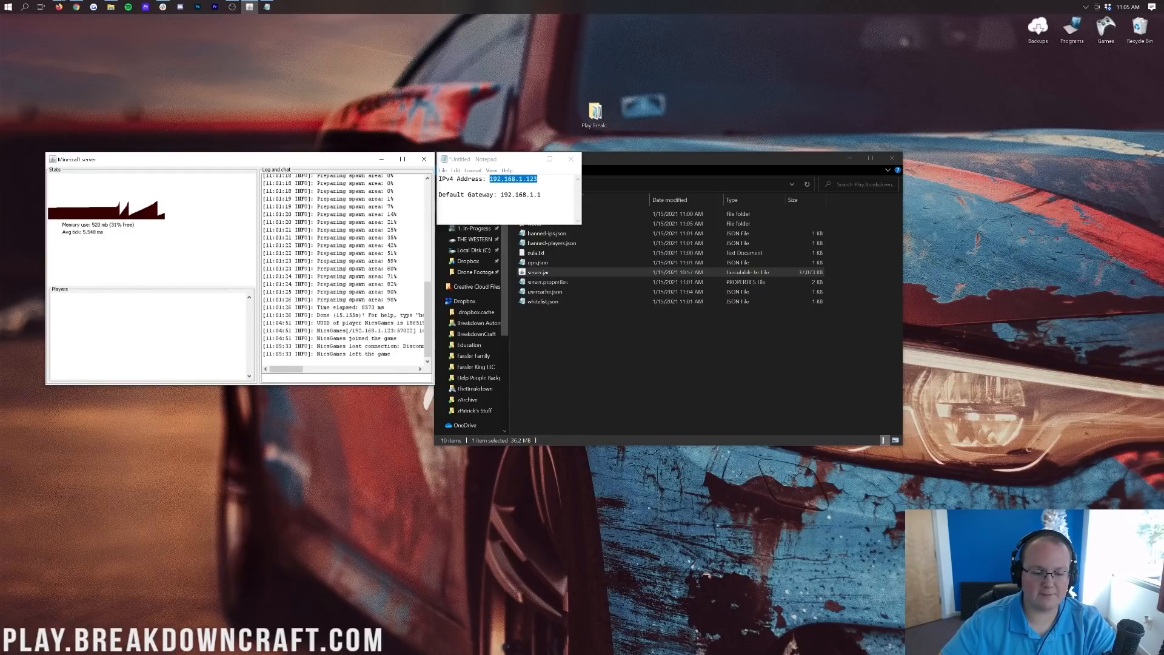
# Enter the stop command in the server console to shut the server down.
pyautogui.write('stop')
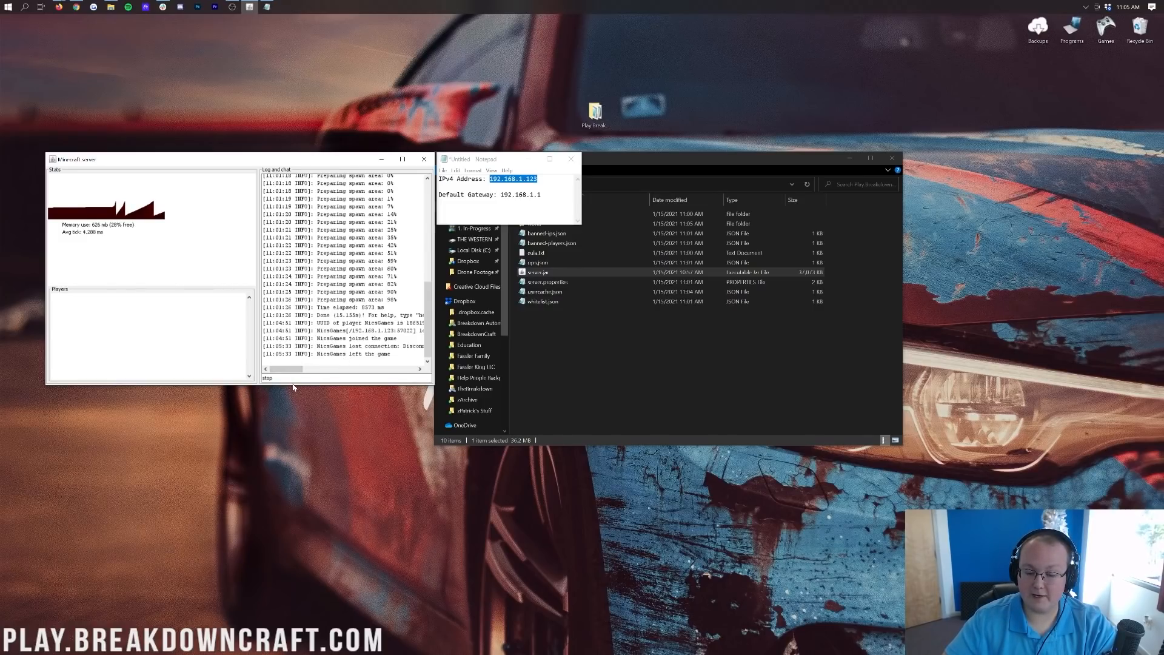
pyautogui.press('Return')
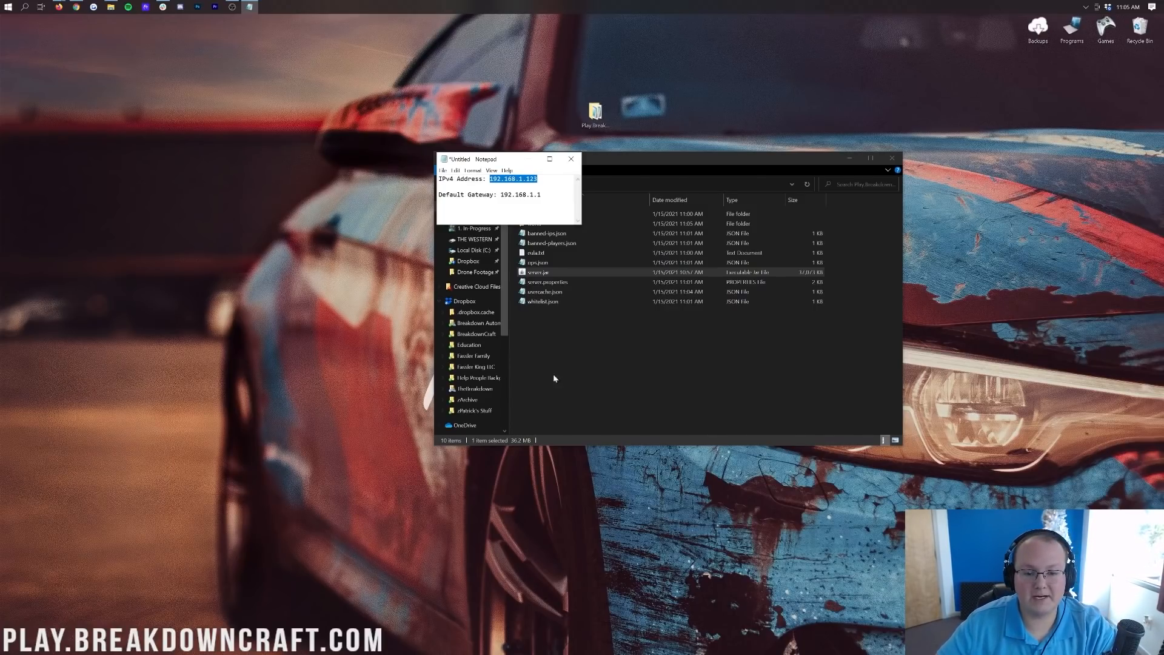
# Move the IP notes aside and open server.properties in Notepad.
pyautogui.moveTo(494, 160); pyautogui.dragTo(300, 161)
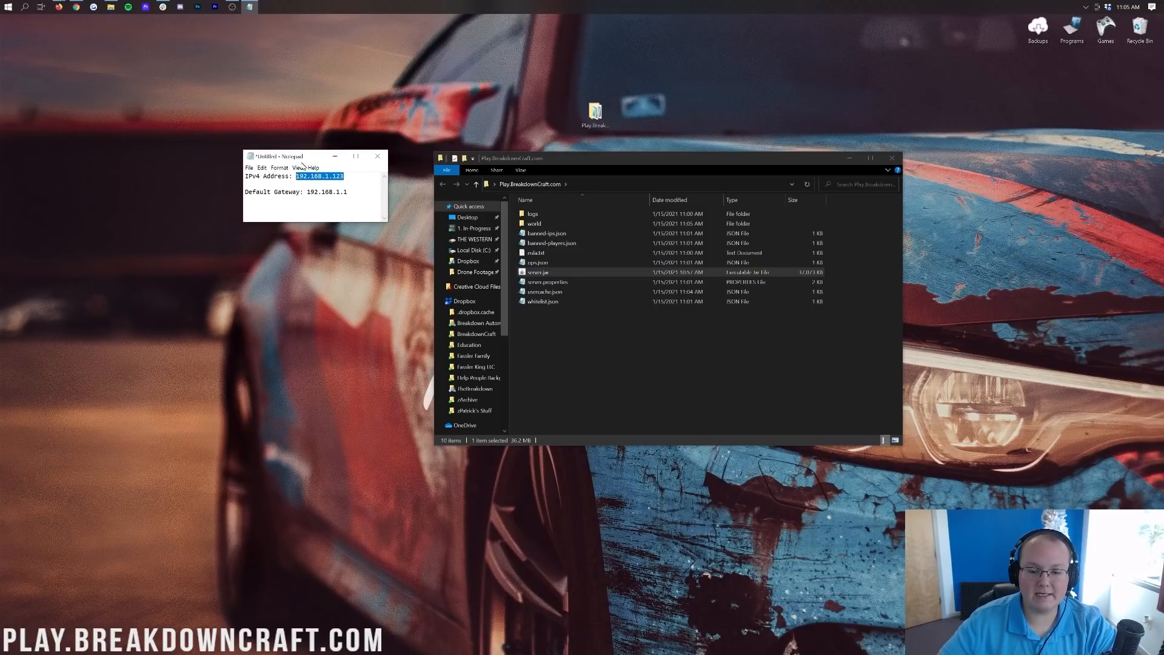
pyautogui.click(552, 282)
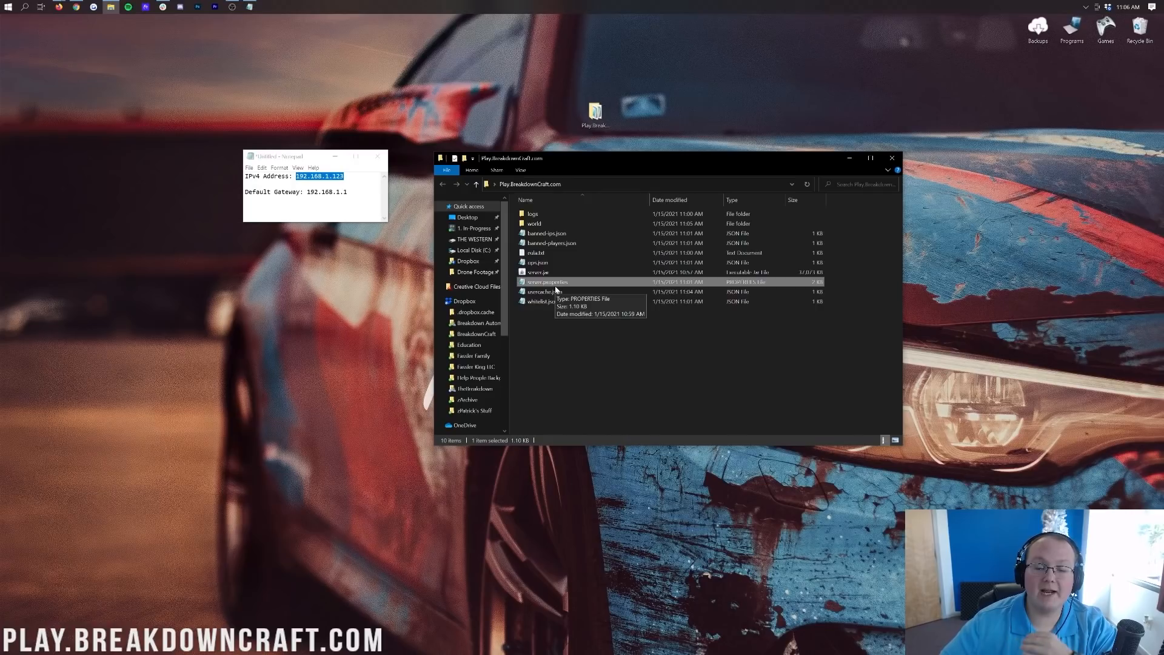
pyautogui.doubleClick(548, 283)
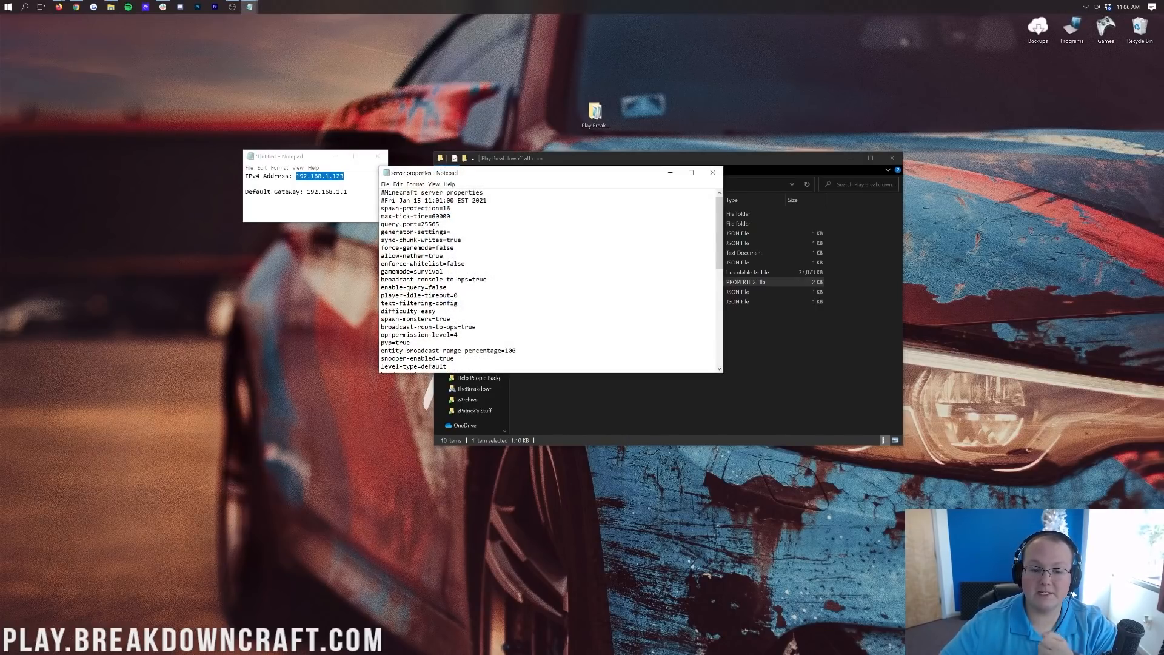
pyautogui.scroll(-4, 549, 282)
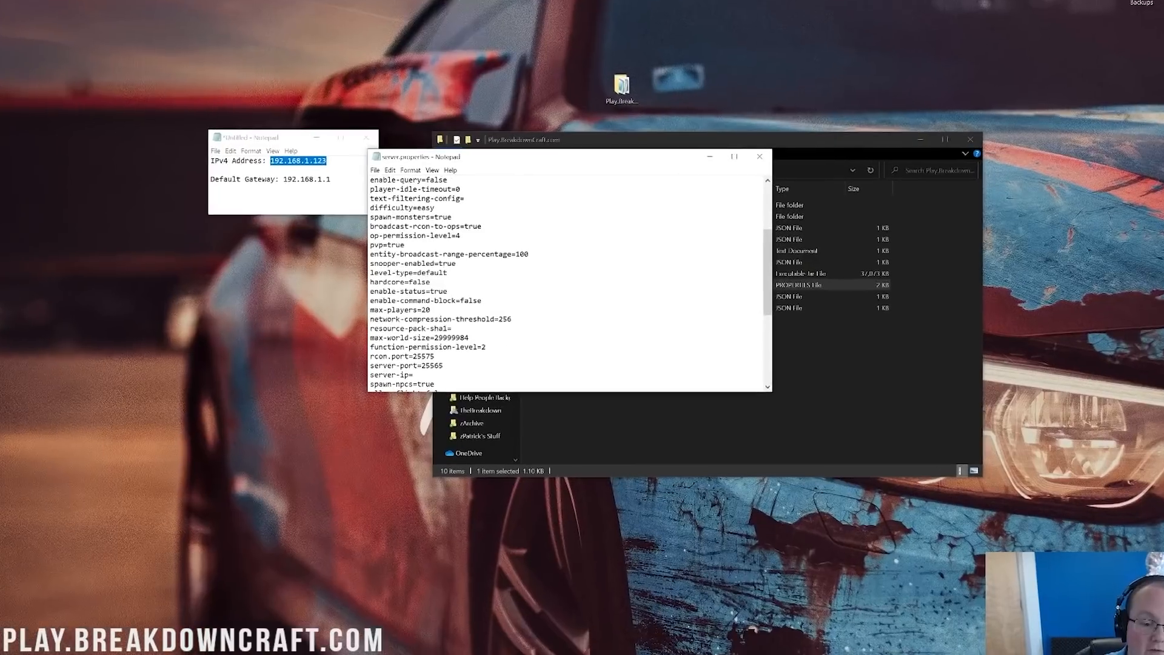
pyautogui.scroll(-2, 549, 282)
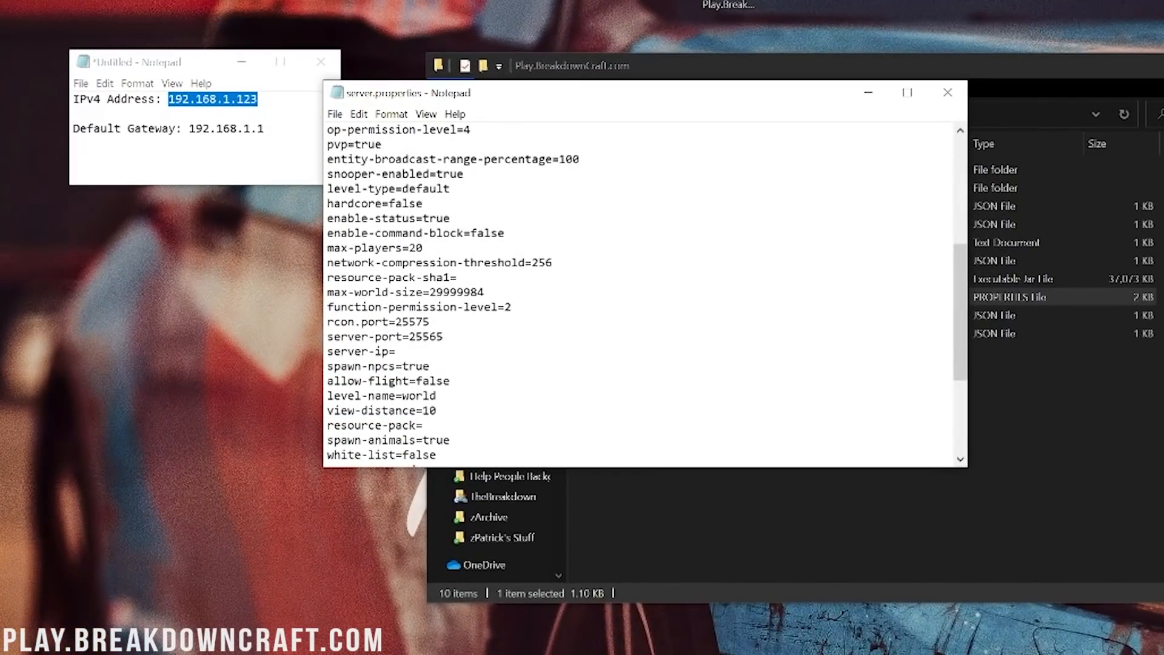
pyautogui.scroll(-1, 640, 294)
# Paste the IPv4 address 192.168.1.123 from the notes after server-ip=.
pyautogui.moveTo(397, 307); pyautogui.dragTo(288, 310)
pyautogui.click(383, 308)
pyautogui.click(260, 100)
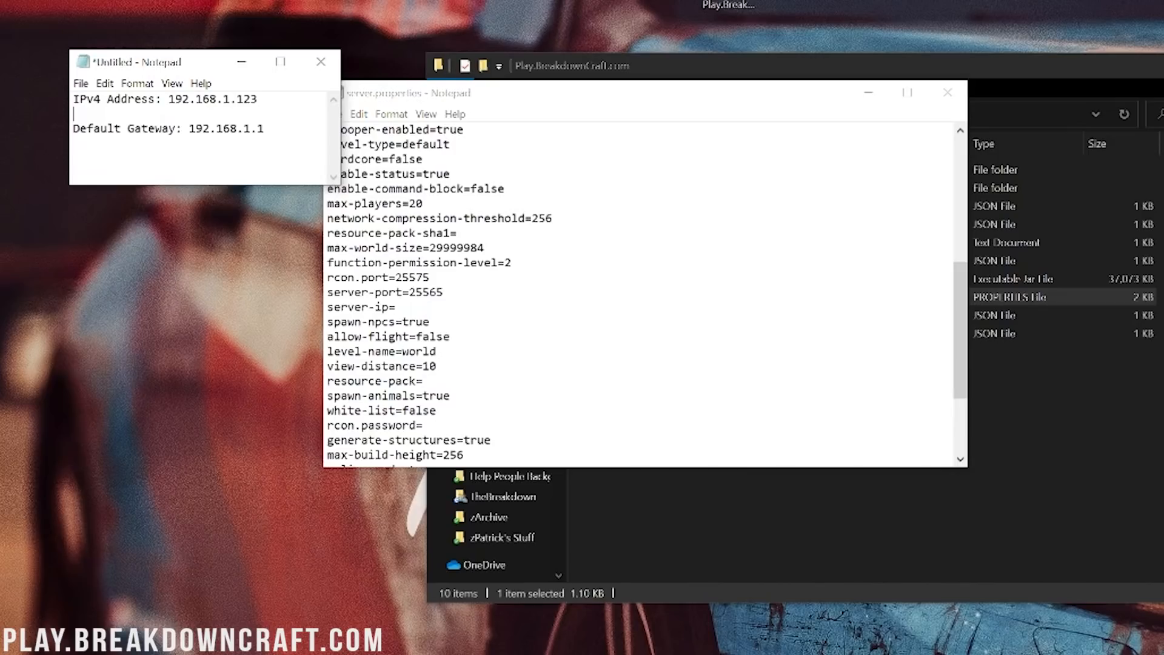
pyautogui.moveTo(260, 100); pyautogui.dragTo(169, 100)
pyautogui.hotkey('ctrl', 'c')
pyautogui.click(401, 307)
pyautogui.hotkey('ctrl', 'v')
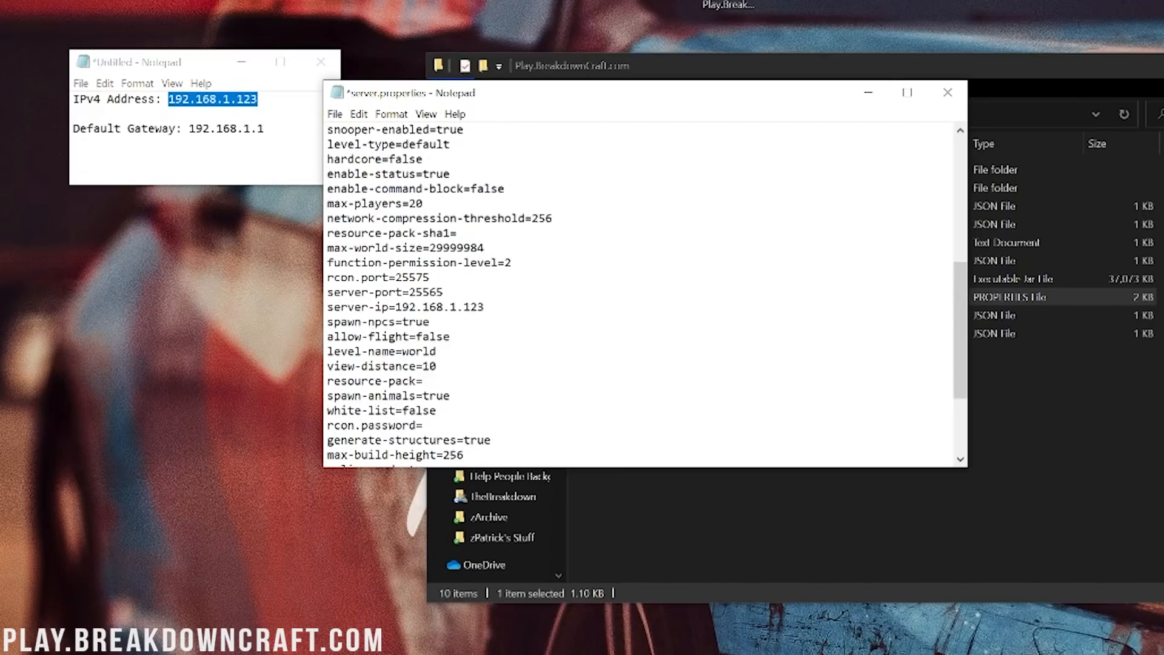
# Save server.properties, look over the file, and close it.
pyautogui.click(334, 114)
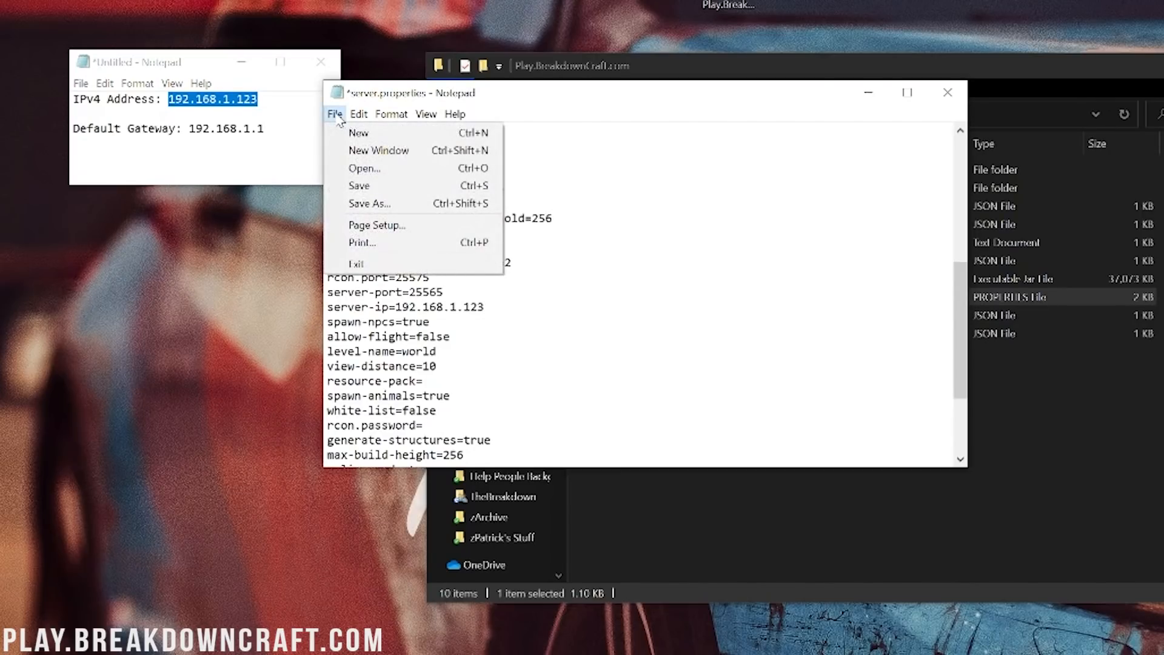
pyautogui.click(370, 188)
pyautogui.scroll(4, 960, 130)
pyautogui.scroll(3, 647, 291)
pyautogui.scroll(-10, 647, 291)
pyautogui.scroll(8, 647, 291)
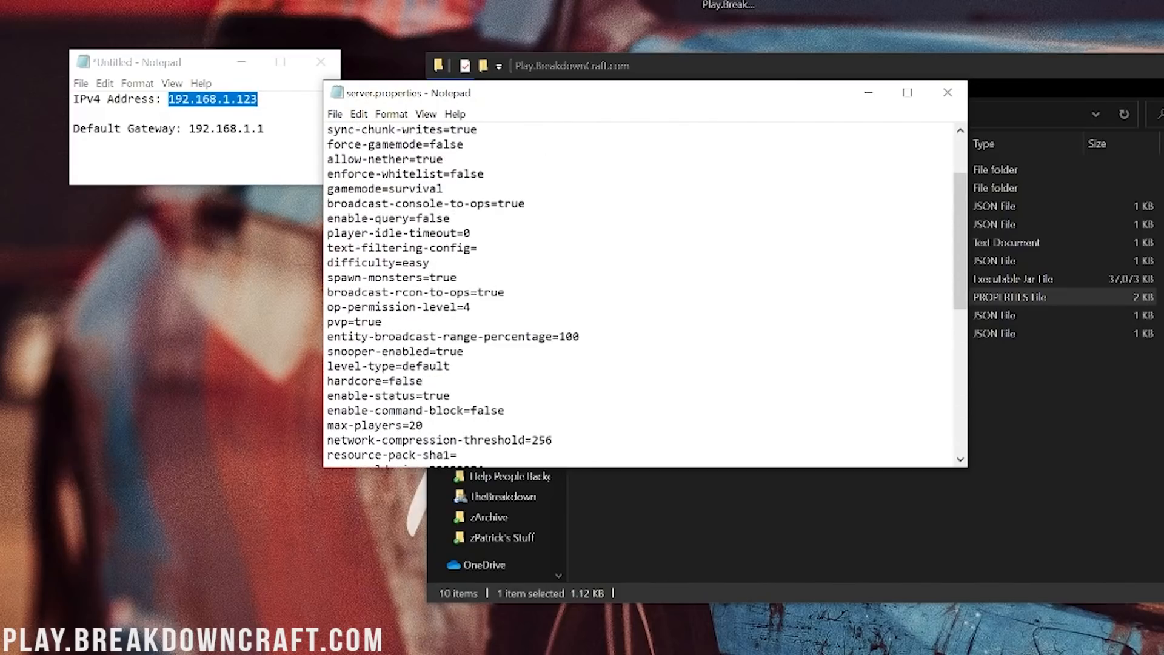
pyautogui.scroll(2, 647, 291)
pyautogui.click(948, 92)
pyautogui.click(881, 416)
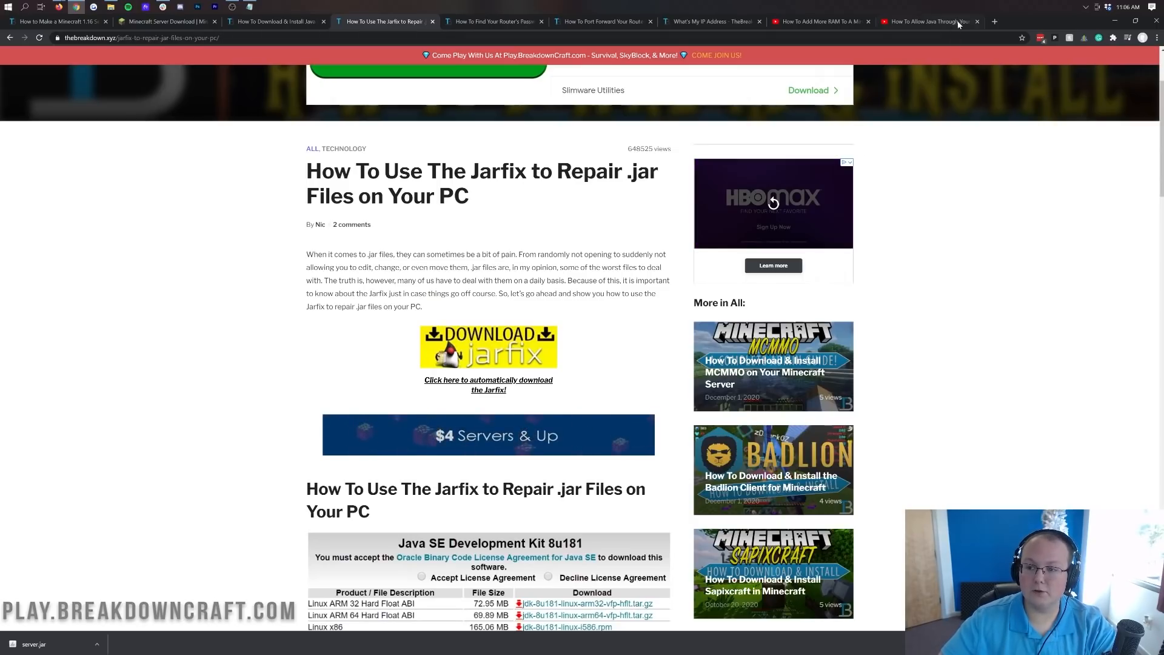
# Open a new tab after the Jarfix article and select the gateway 192.168.1.1 in the notes.
pyautogui.click(994, 22)
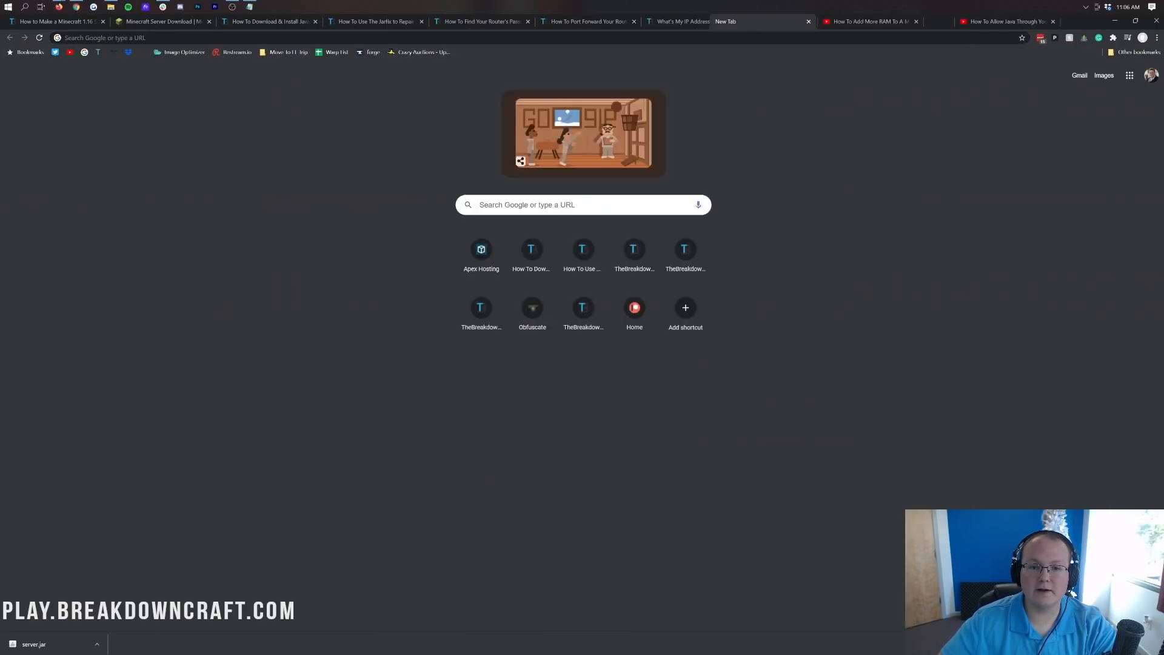
pyautogui.moveTo(744, 23); pyautogui.dragTo(450, 46)
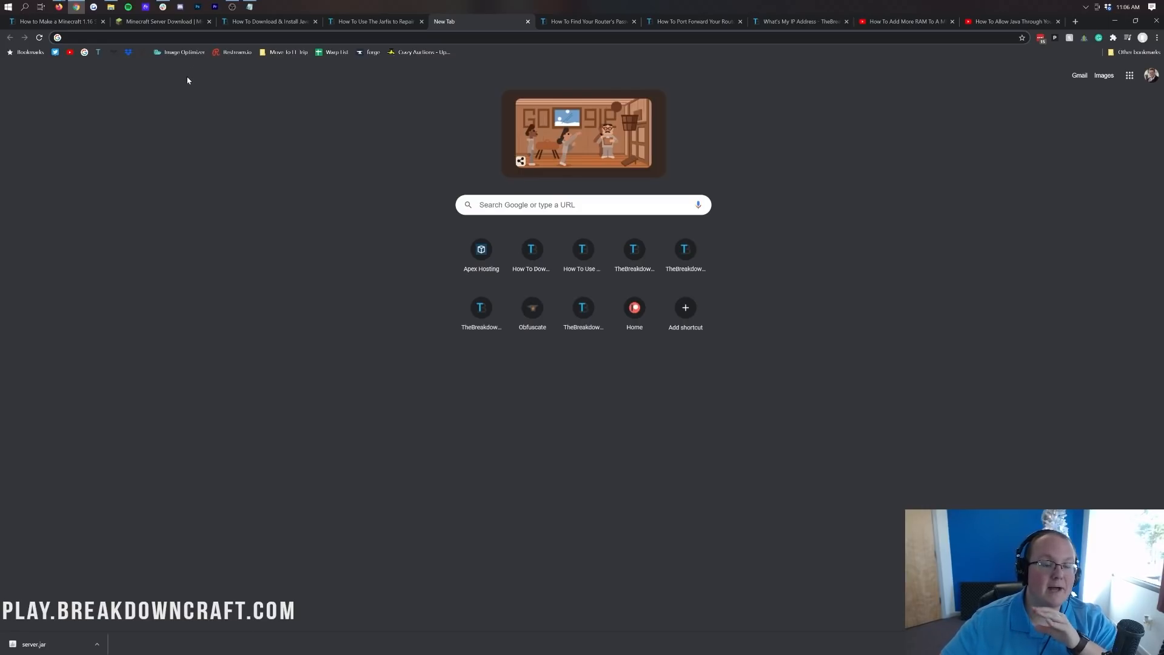
pyautogui.click(250, 7)
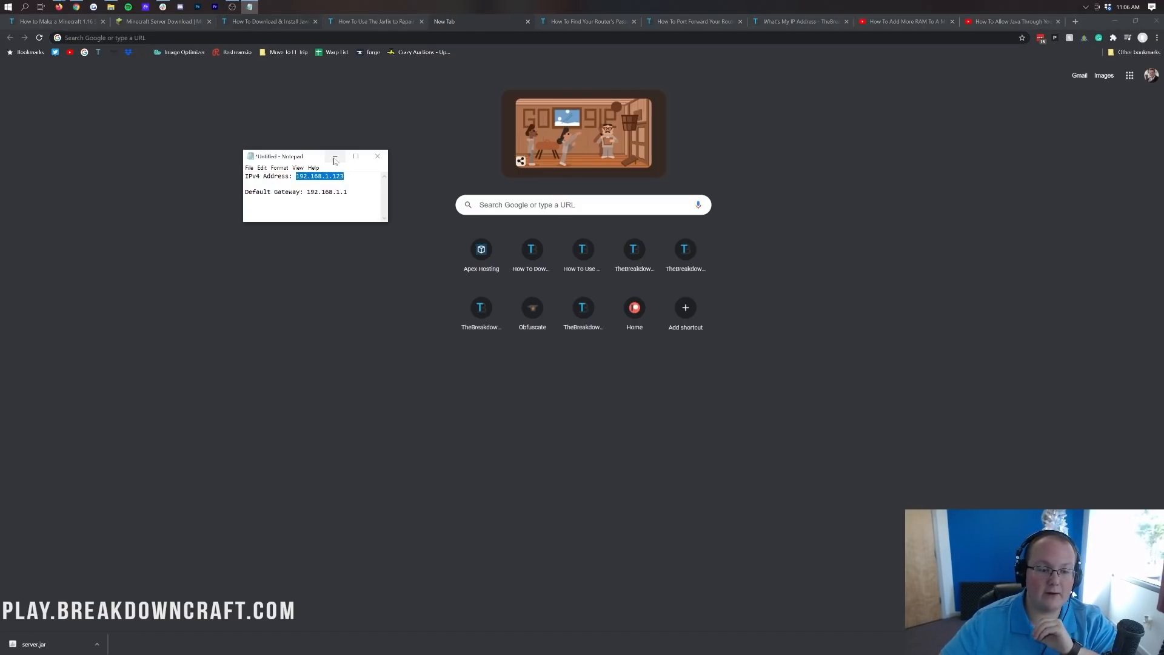
pyautogui.doubleClick(328, 192)
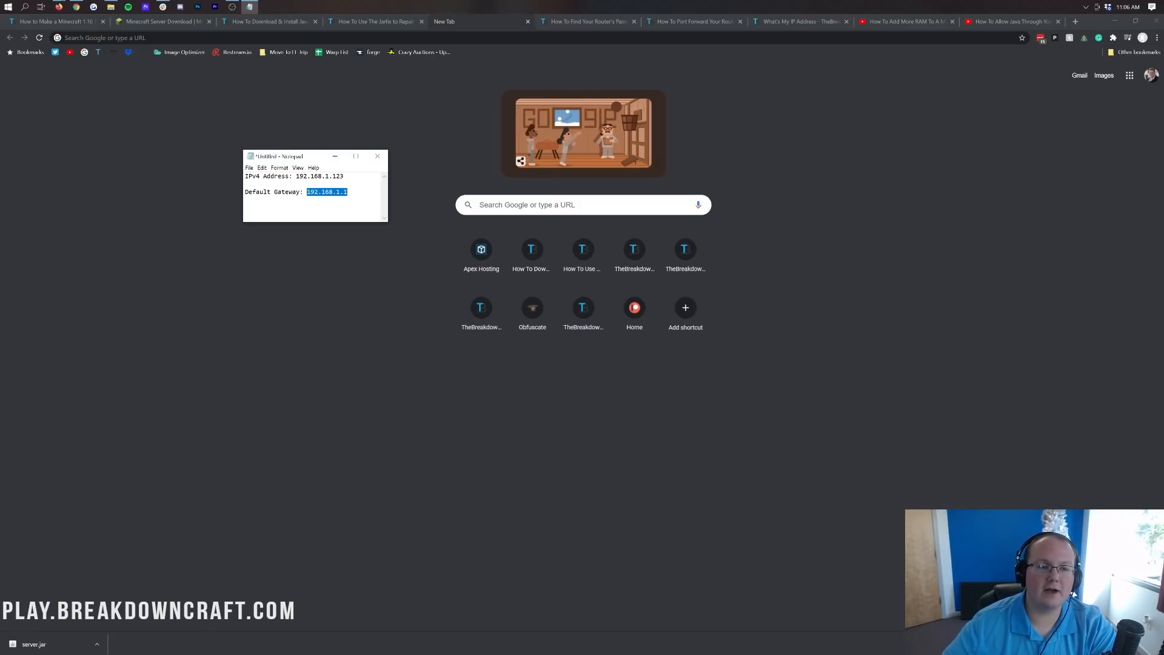
pyautogui.click(247, 32)
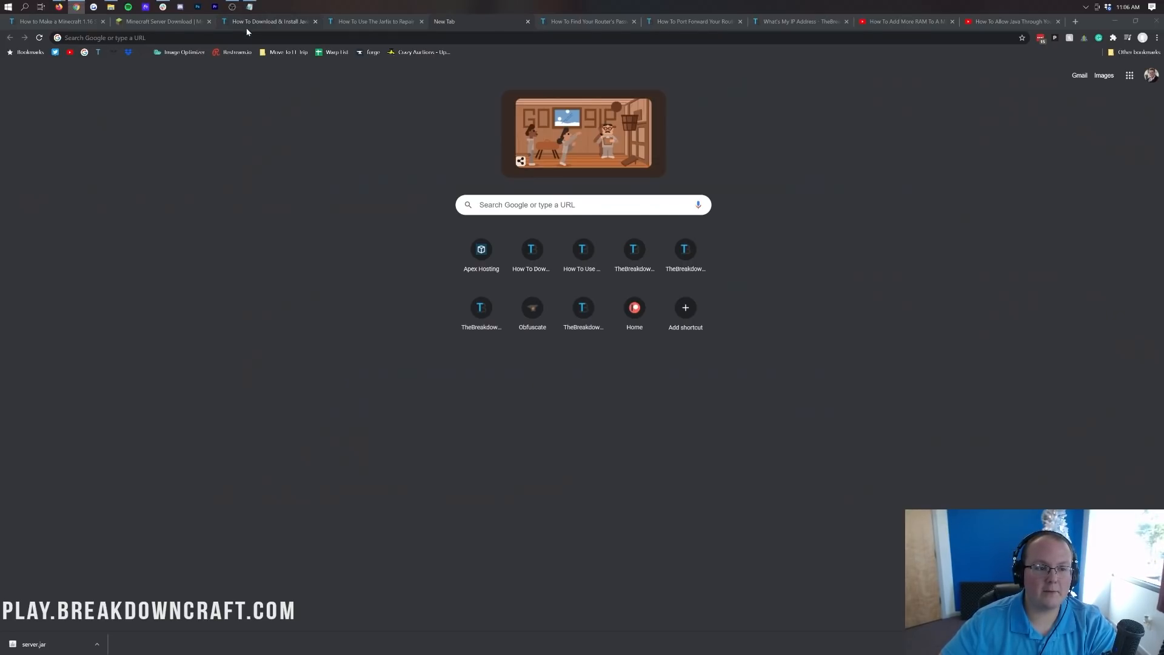
# Load 192.168.1.1 in the new tab to reach the Linksys router sign-in.
pyautogui.click(249, 22)
pyautogui.click(461, 22)
pyautogui.click(356, 38)
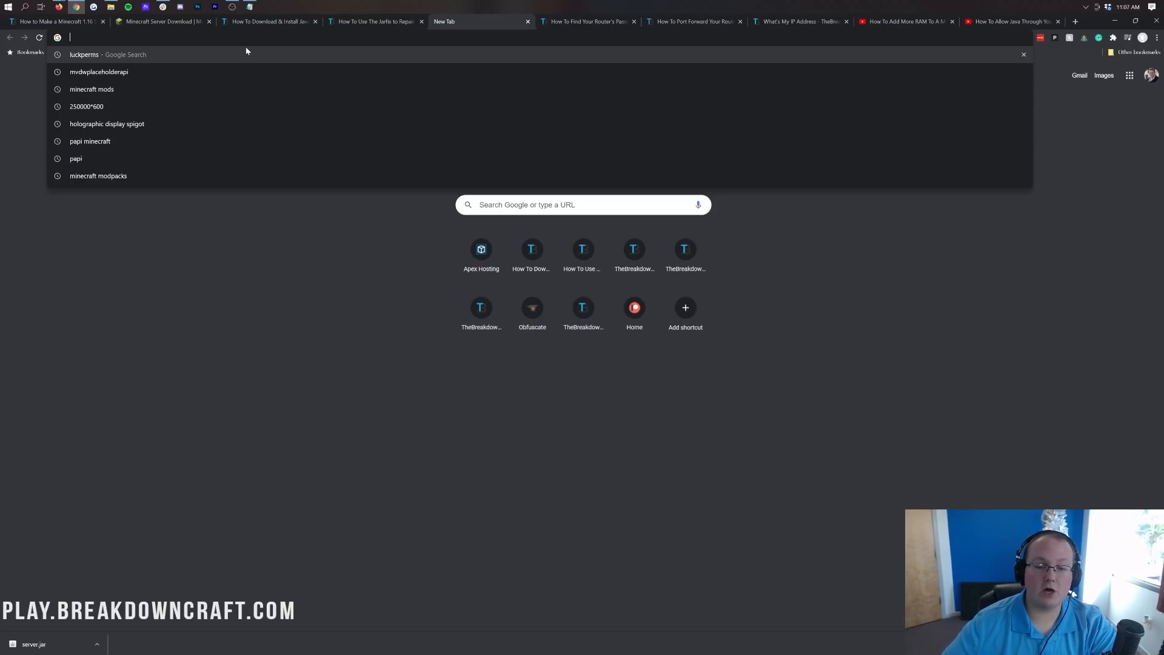
pyautogui.write('192.168.1.1')
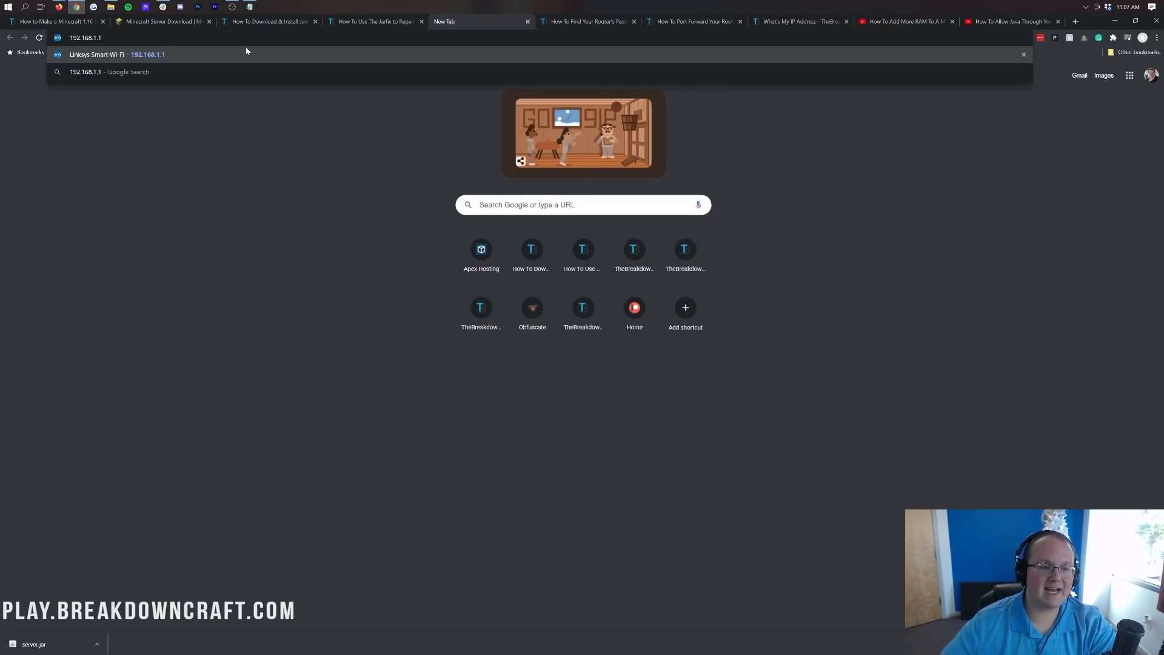
pyautogui.press('Return')
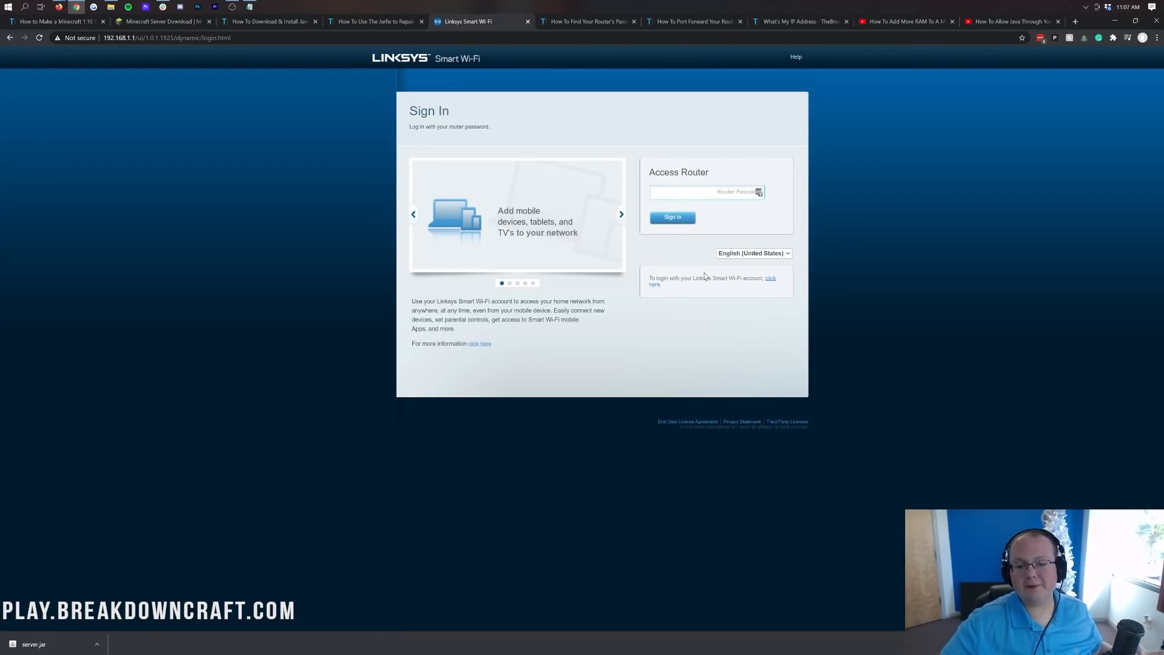
# Autofill the Linksys account sign-in with the saved LastPass login, then switch to the router-password article.
pyautogui.click(766, 278)
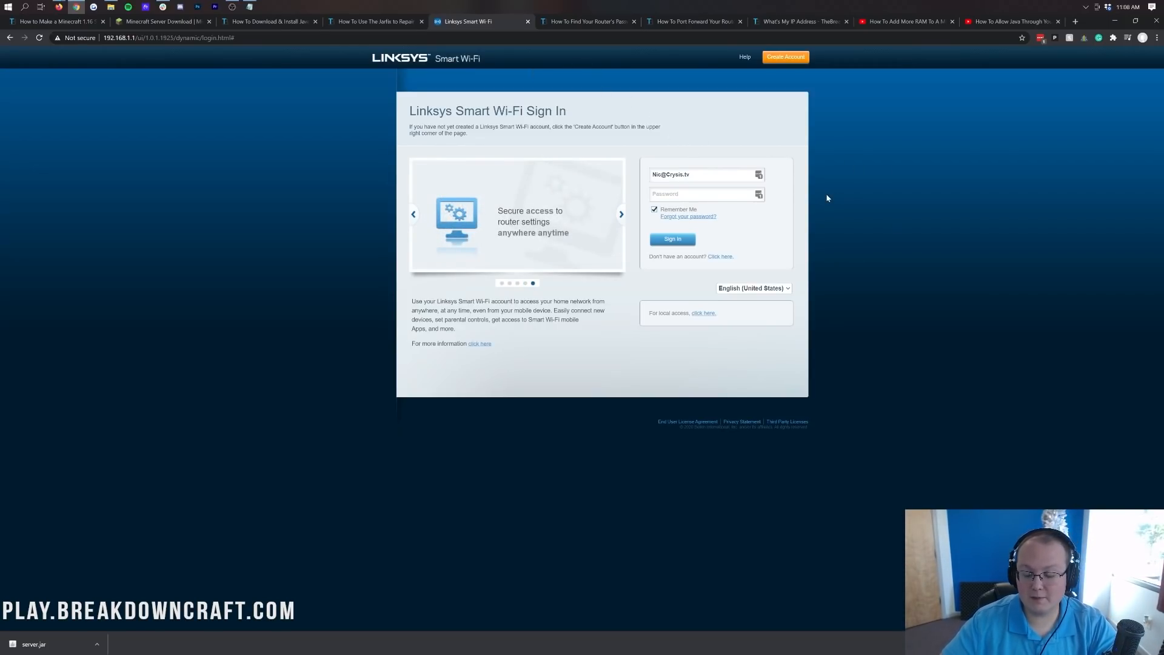
pyautogui.click(759, 175)
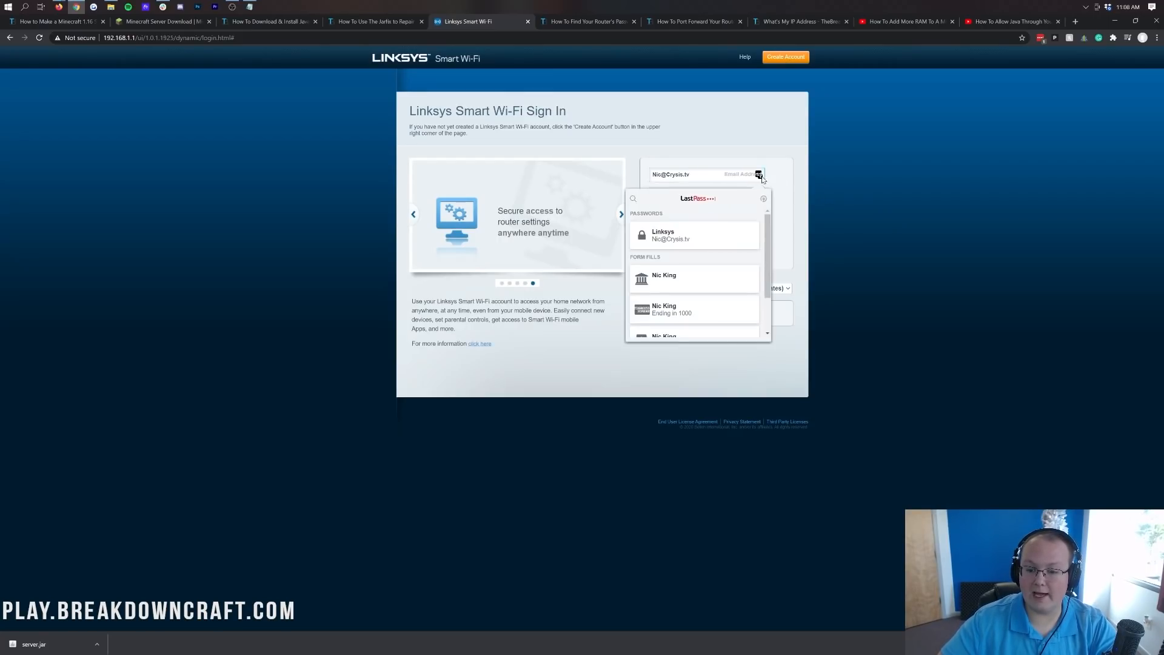
pyautogui.click(698, 236)
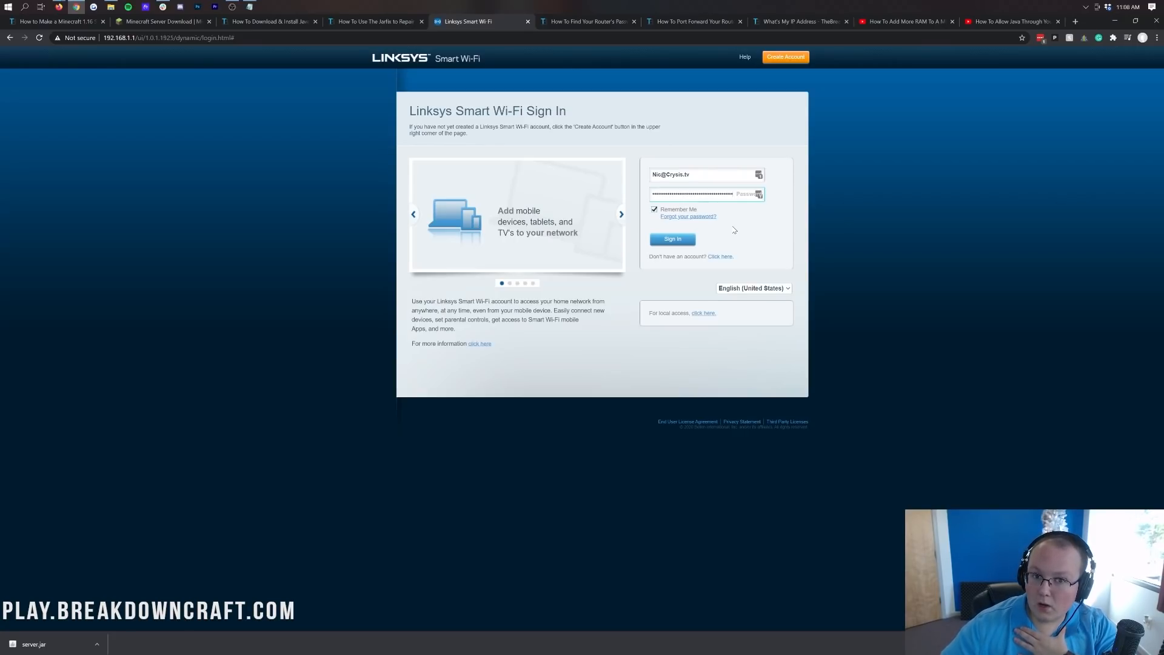
pyautogui.click(587, 21)
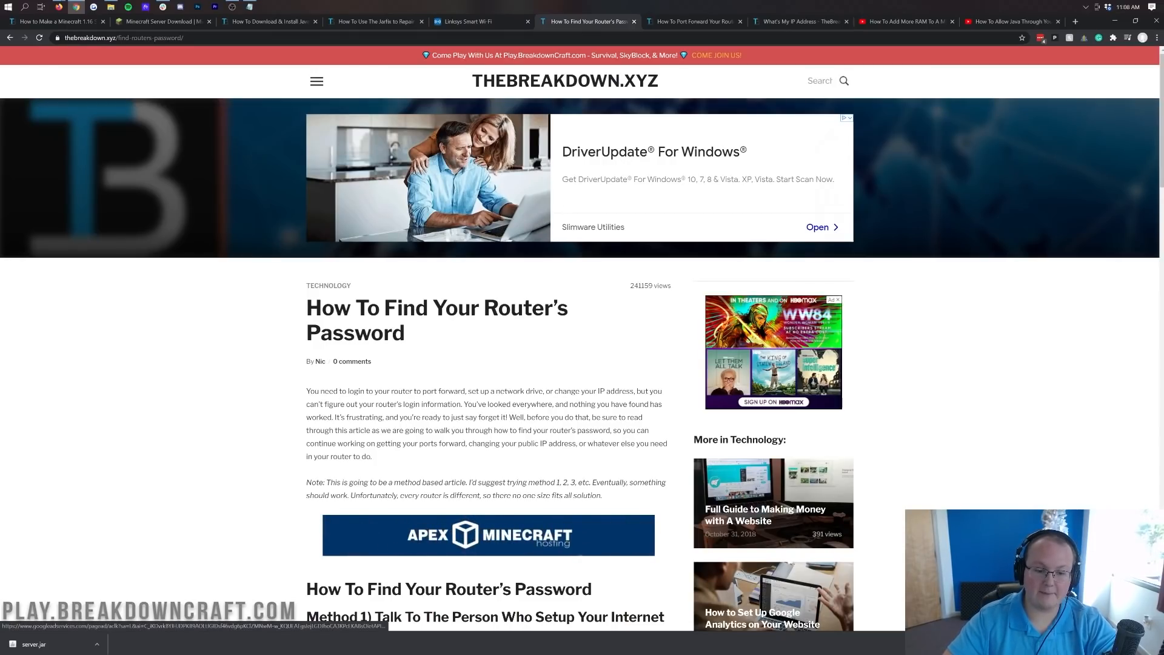
# Skim the router-password article, then return to the Linksys tab and submit the sign-in.
pyautogui.scroll(-8, 412, 209)
pyautogui.scroll(1, 408, 208)
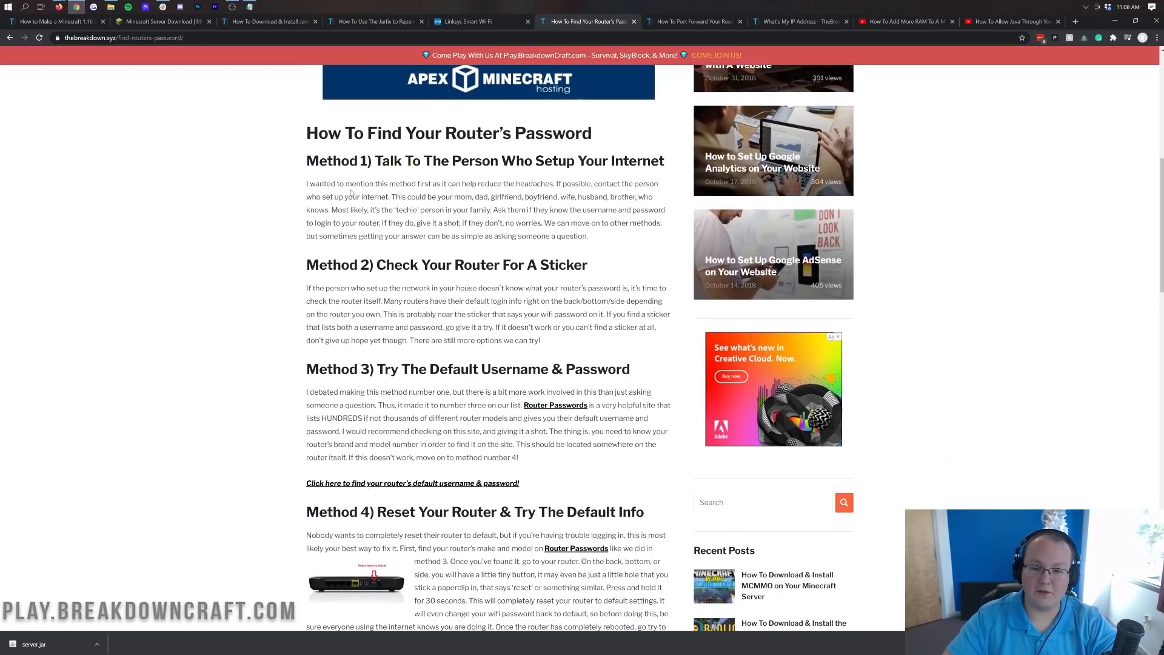
pyautogui.scroll(-8, 409, 208)
pyautogui.scroll(7, 408, 208)
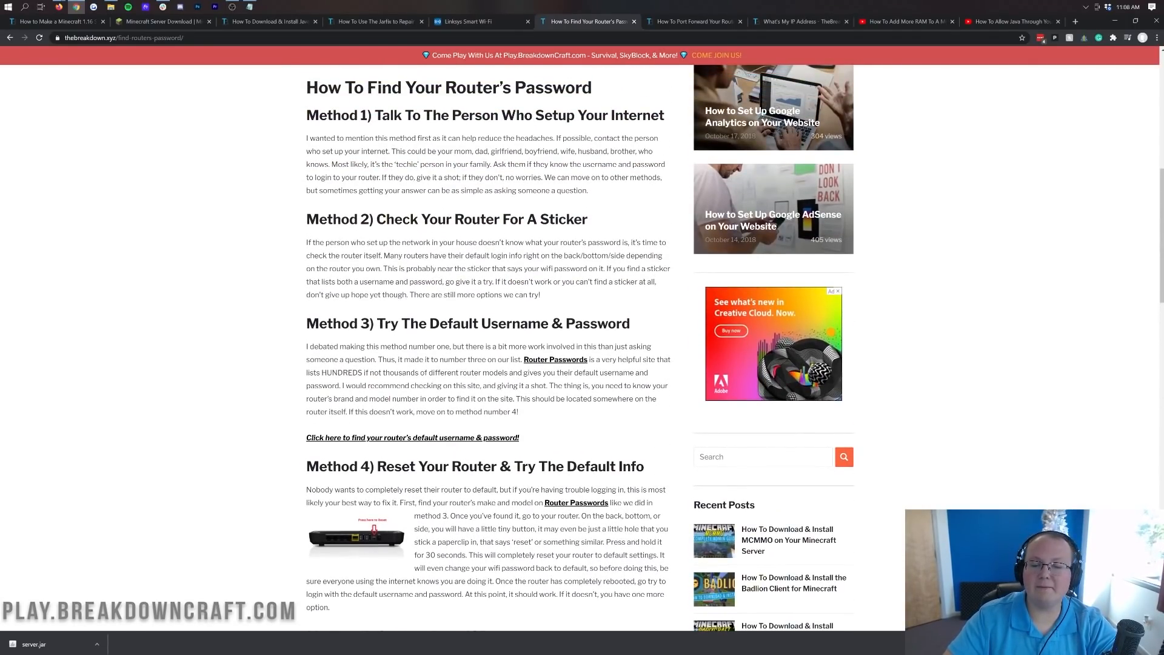
pyautogui.click(517, 15)
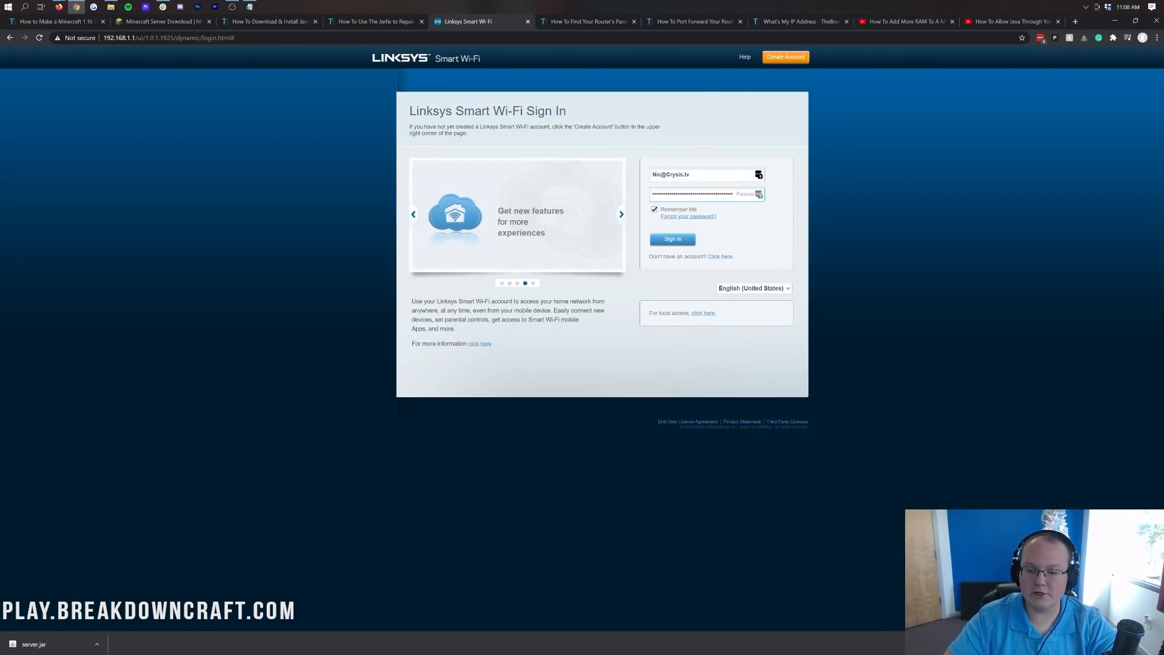
pyautogui.click(673, 239)
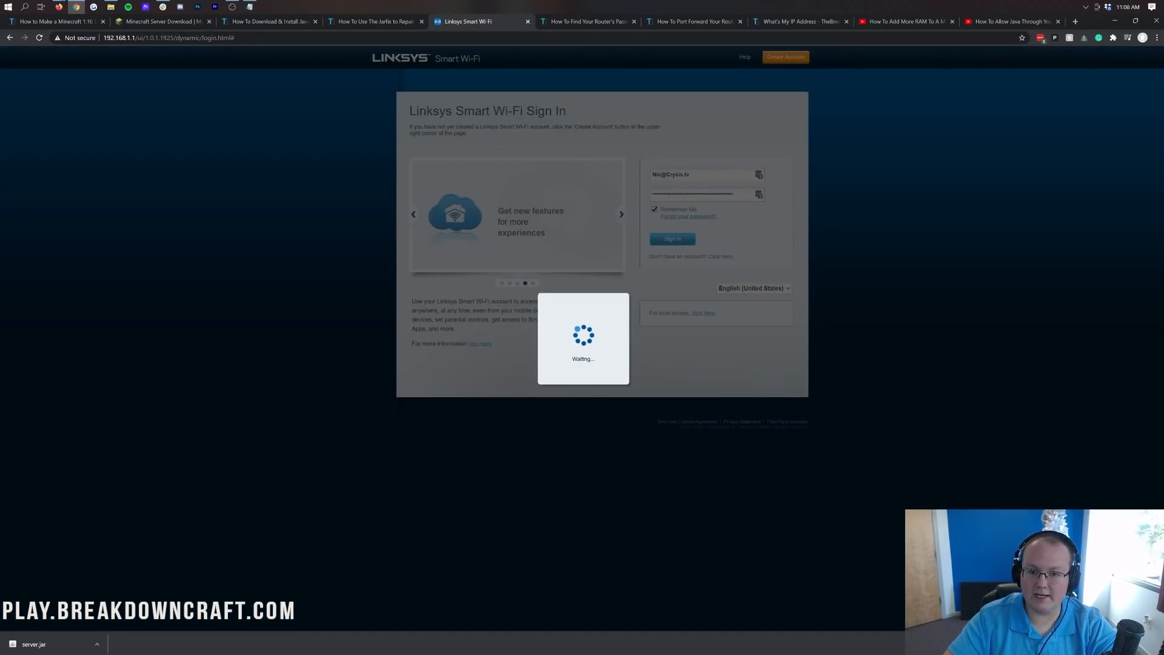
# Read the router-password article while the router loads, then check the Linksys tab.
pyautogui.click(586, 21)
pyautogui.scroll(-1, 477, 253)
pyautogui.scroll(-4, 477, 253)
pyautogui.scroll(8, 549, 240)
pyautogui.scroll(3, 549, 240)
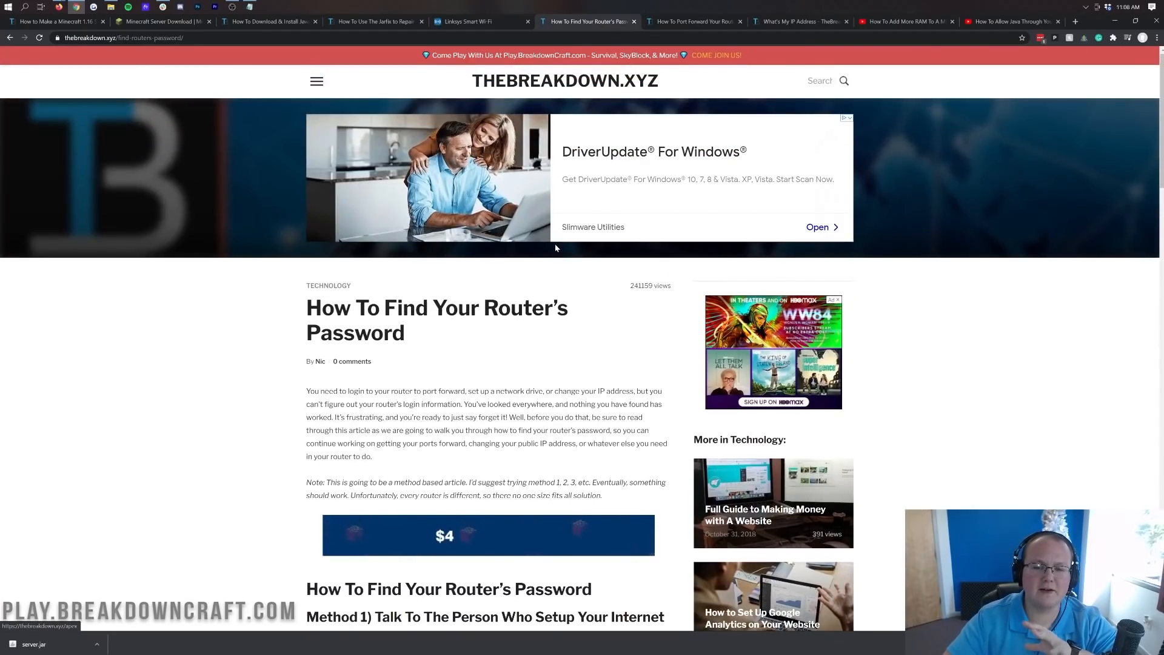
pyautogui.scroll(-4, 550, 240)
pyautogui.scroll(-5, 560, 258)
pyautogui.scroll(8, 561, 259)
pyautogui.scroll(3, 560, 258)
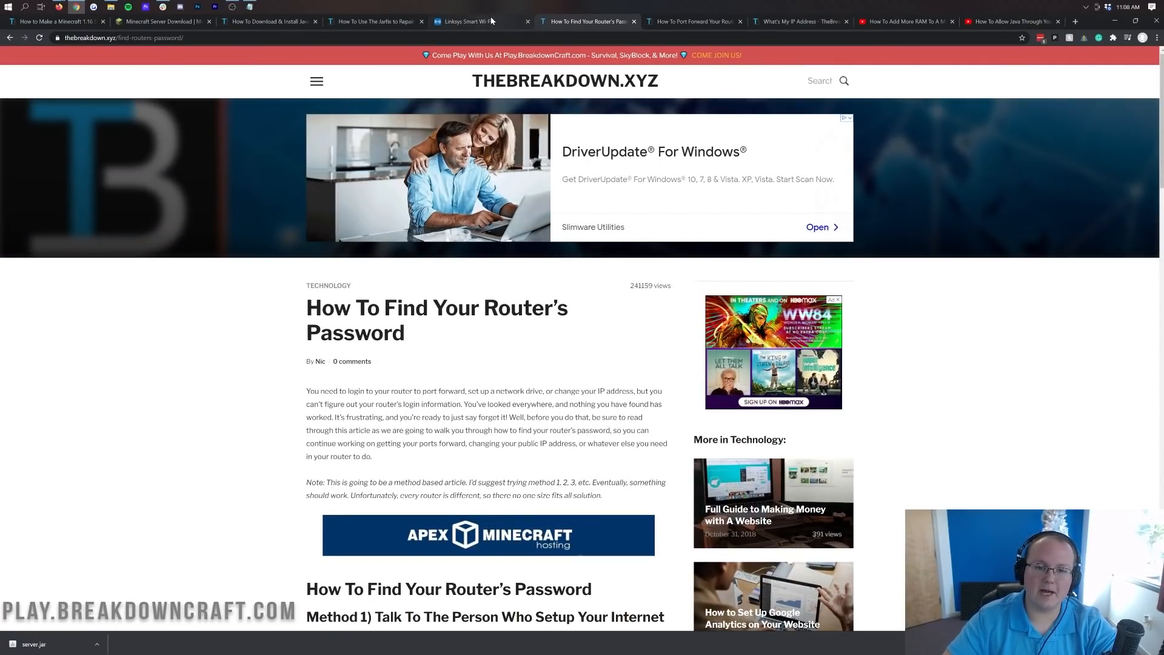
pyautogui.click(532, 22)
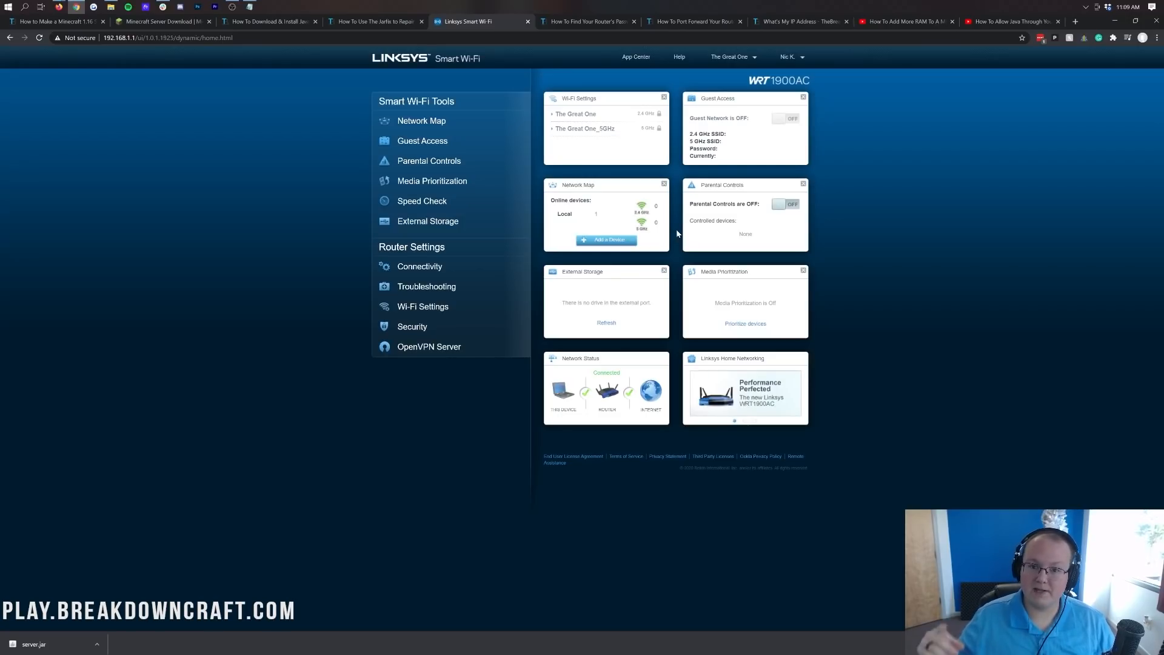
# Glance at the port-forwarding guide, then return to the signed-in WRT1900AC Smart Wi-Fi dashboard.
pyautogui.click(692, 22)
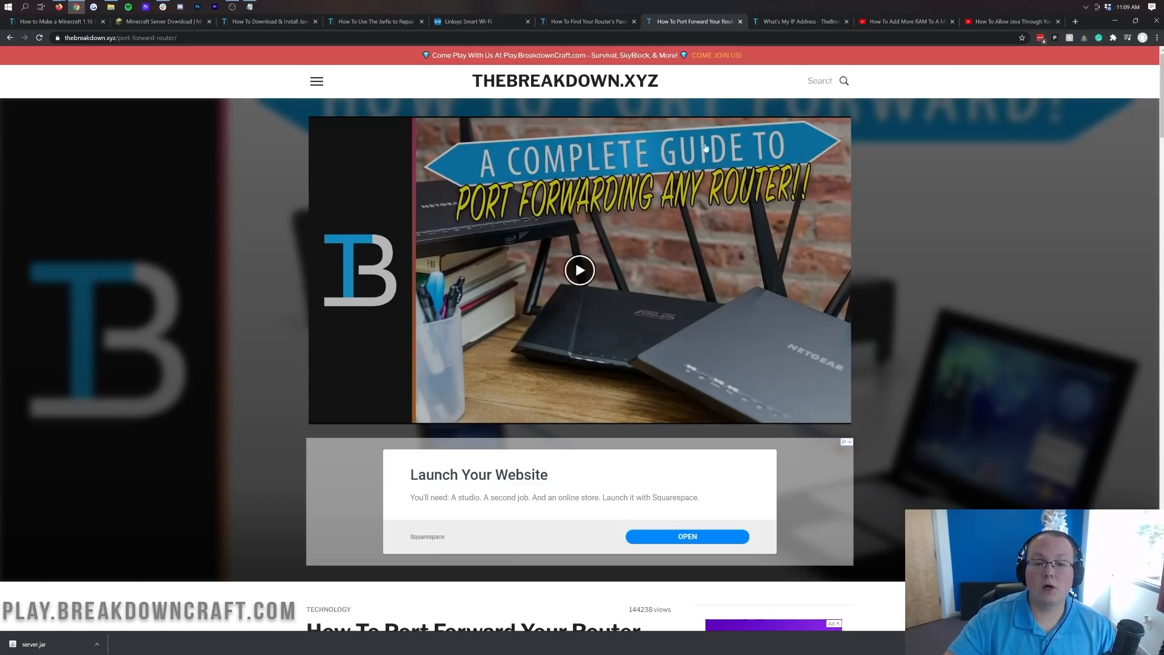
pyautogui.click(494, 21)
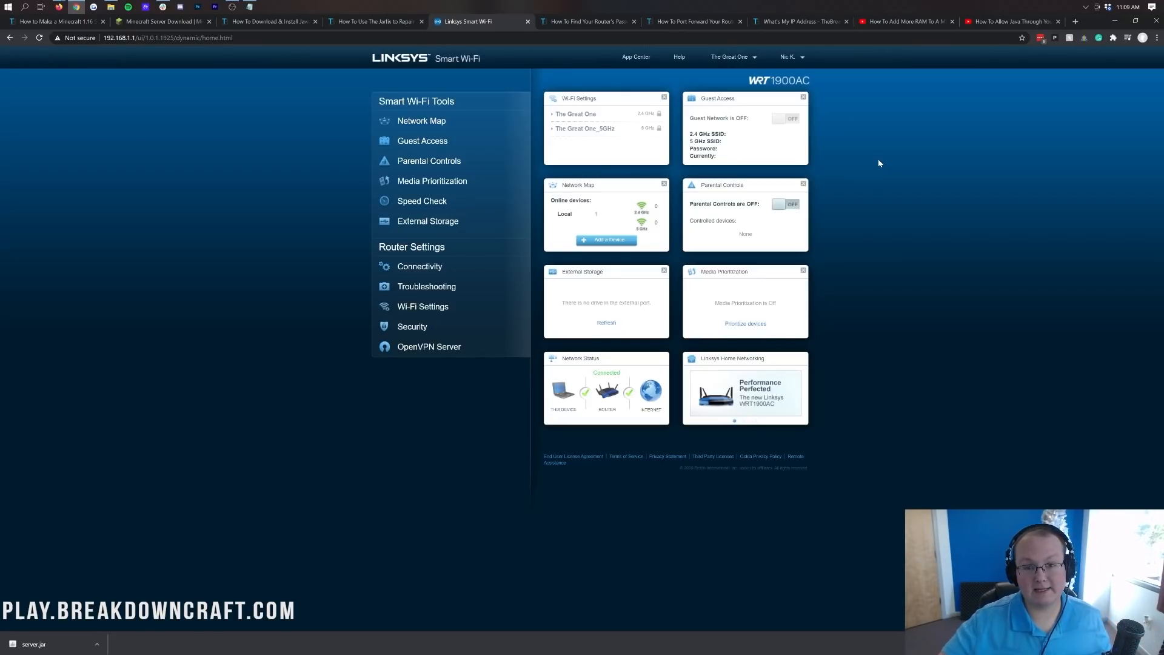
# Go to Security > Apps and Gaming > Single Port Forwarding to show the empty table.
pyautogui.click(464, 328)
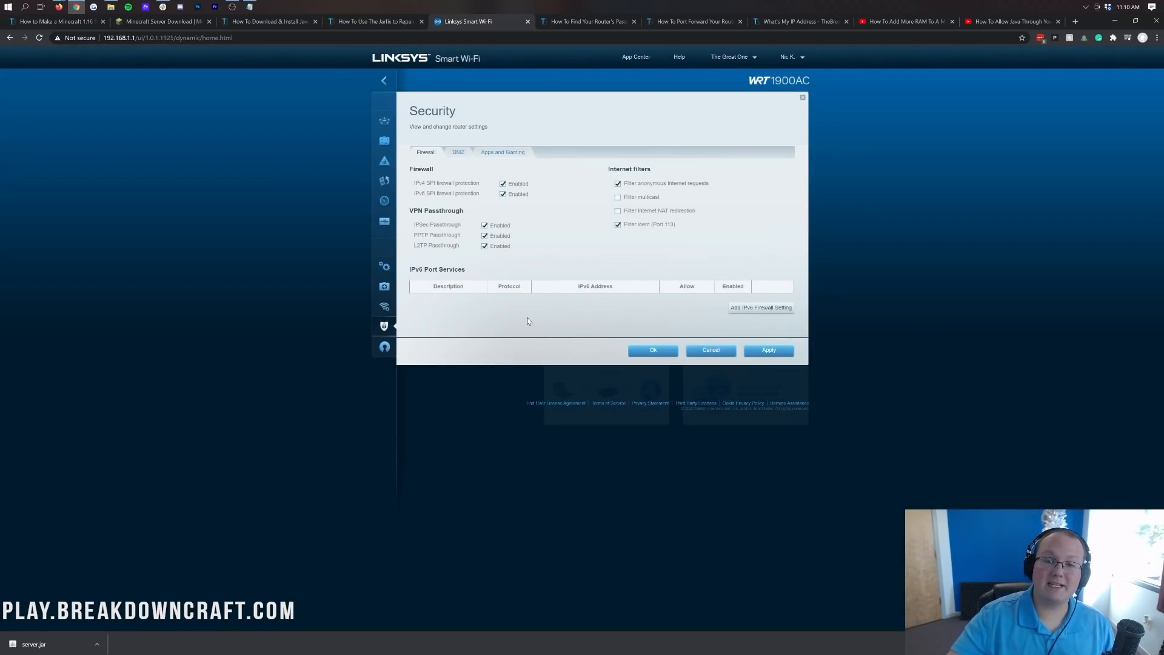
pyautogui.click(503, 155)
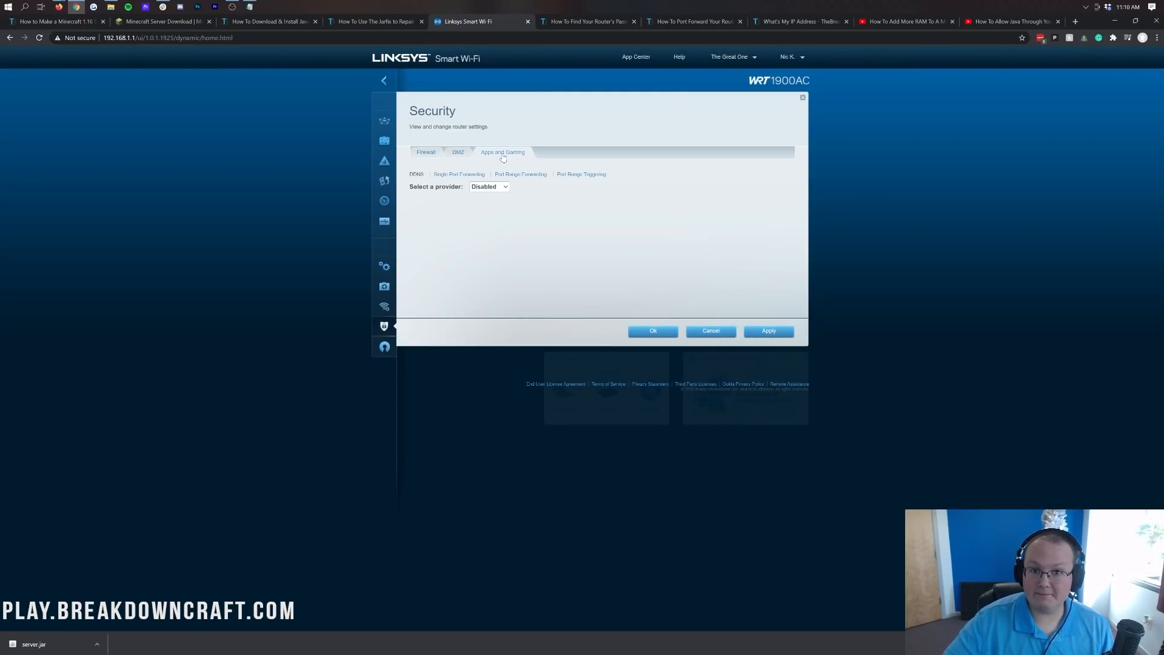
pyautogui.click(466, 176)
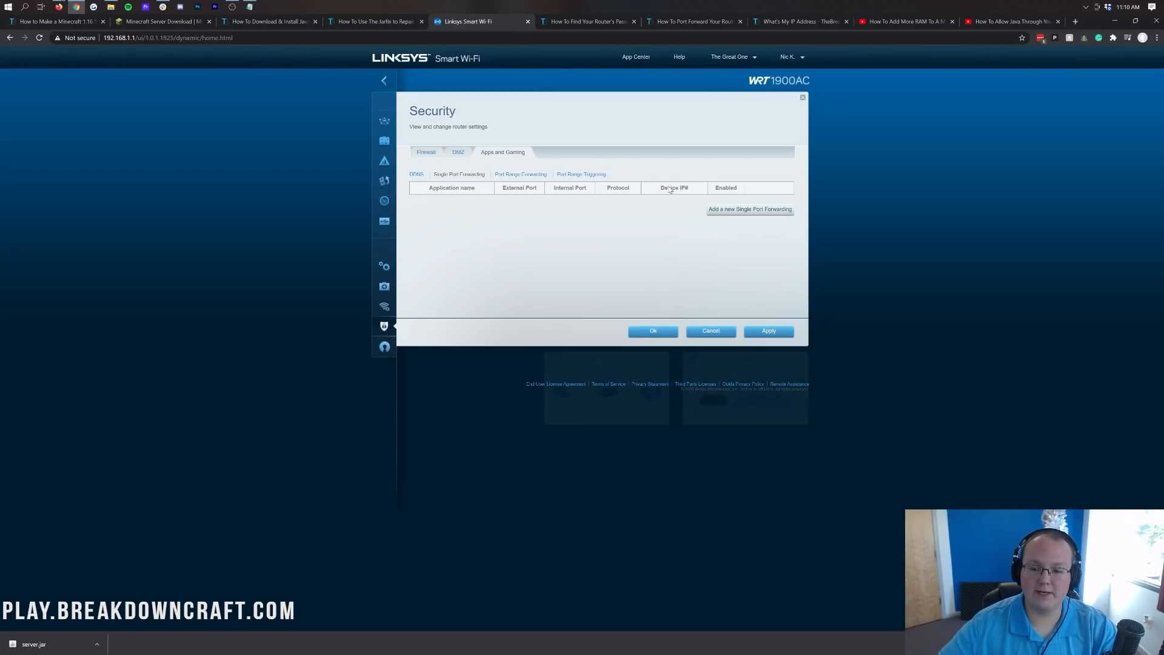
# Add a new single port forwarding row, discarding the extra rows to leave just one.
pyautogui.click(725, 211)
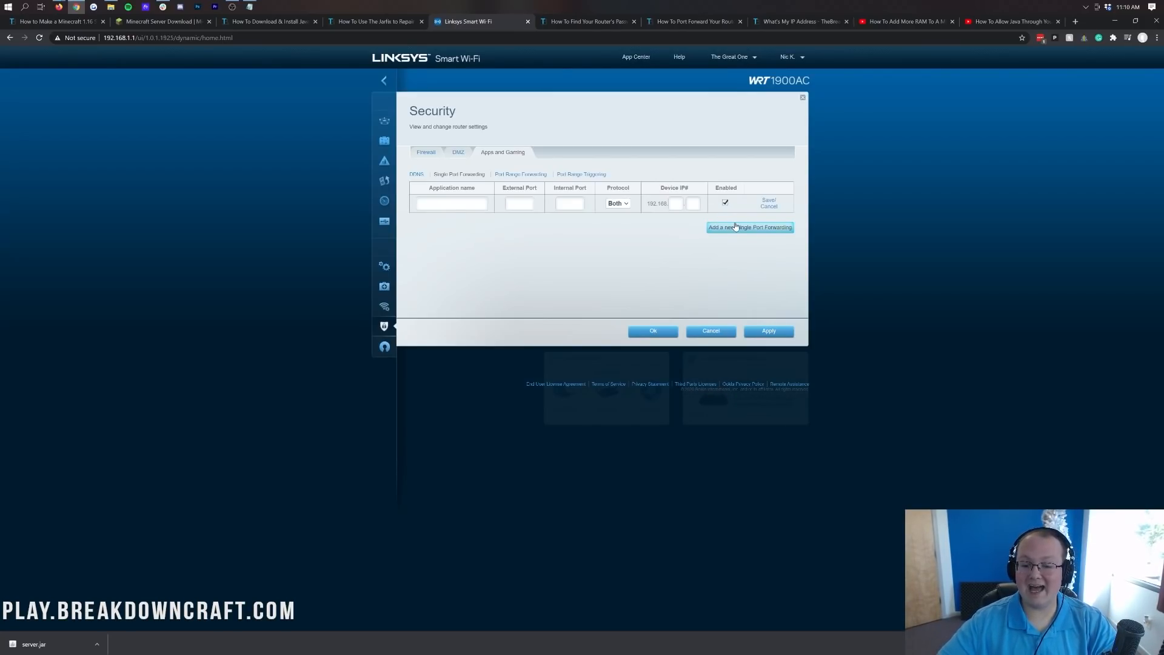
pyautogui.click(736, 228)
pyautogui.click(738, 246)
pyautogui.click(740, 264)
pyautogui.click(744, 285)
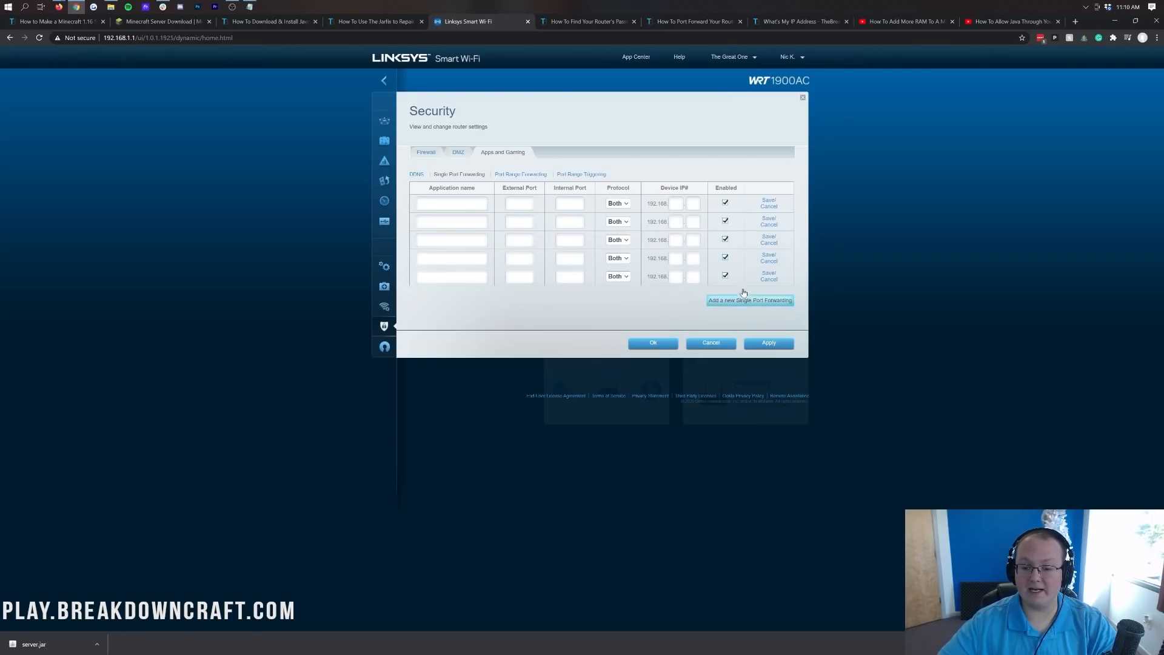
pyautogui.click(745, 302)
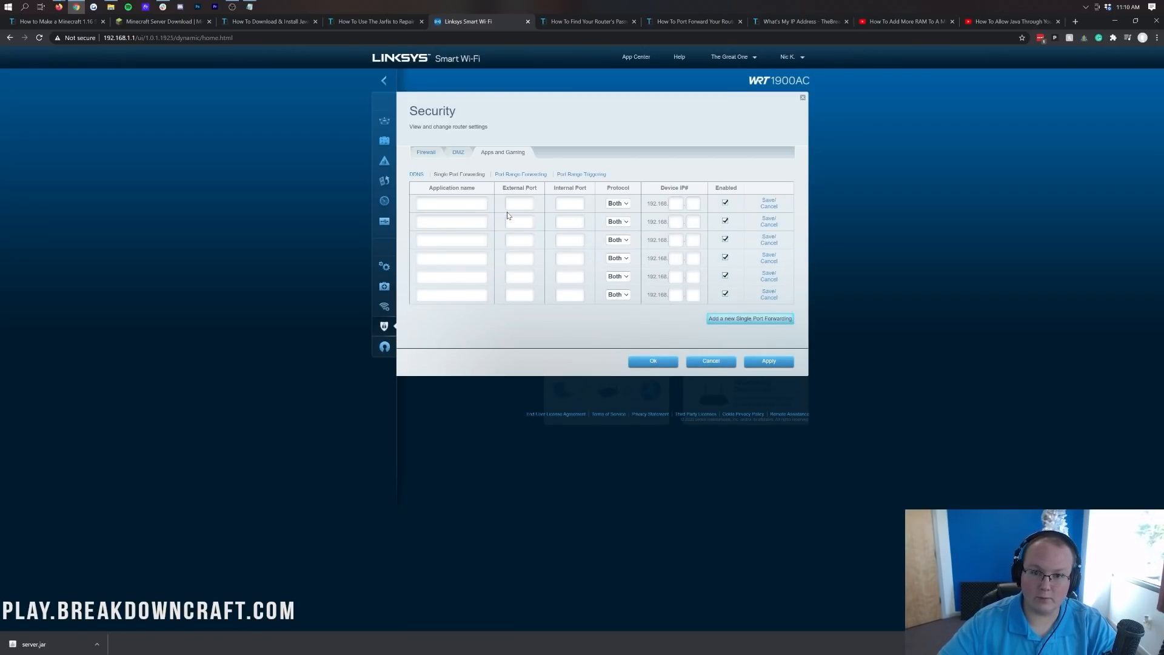
pyautogui.click(769, 207)
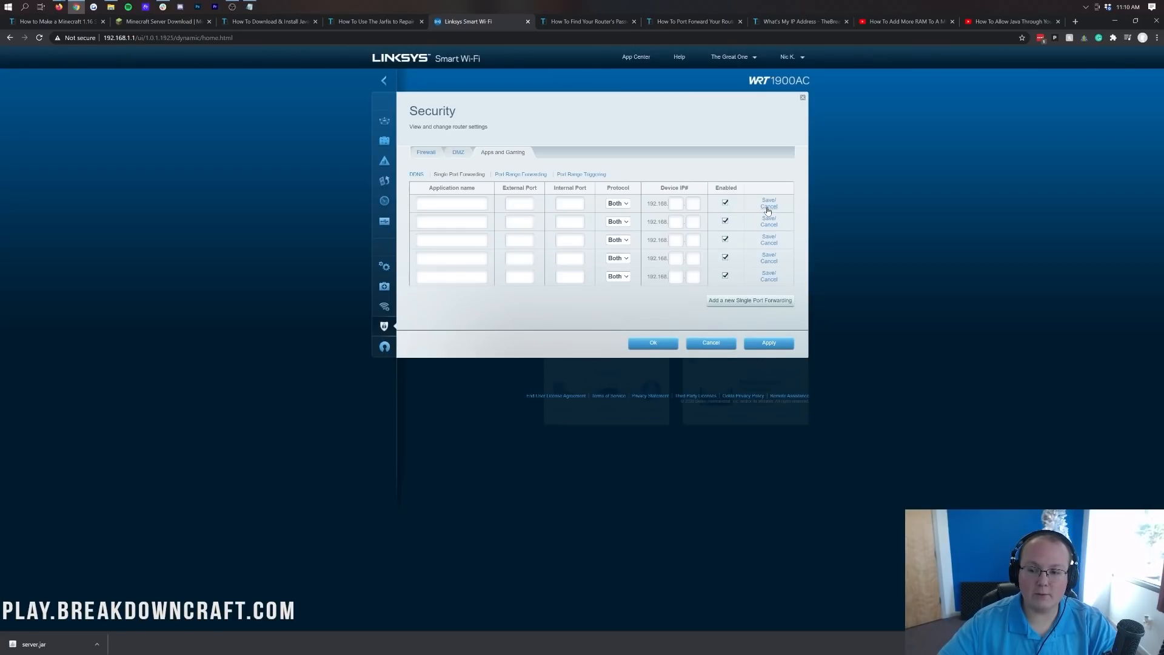
pyautogui.click(768, 207)
pyautogui.click(768, 208)
pyautogui.click(769, 207)
pyautogui.click(768, 207)
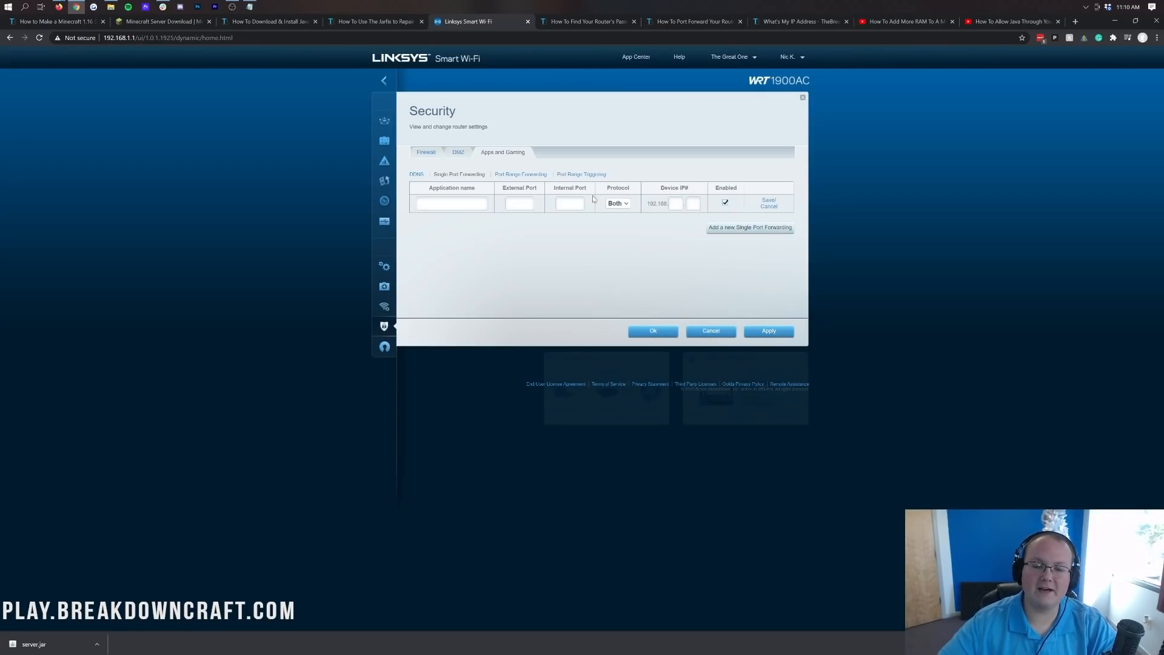
# Enter Minecraft as the application with external and internal port 25565 and protocol Both.
pyautogui.click(452, 204)
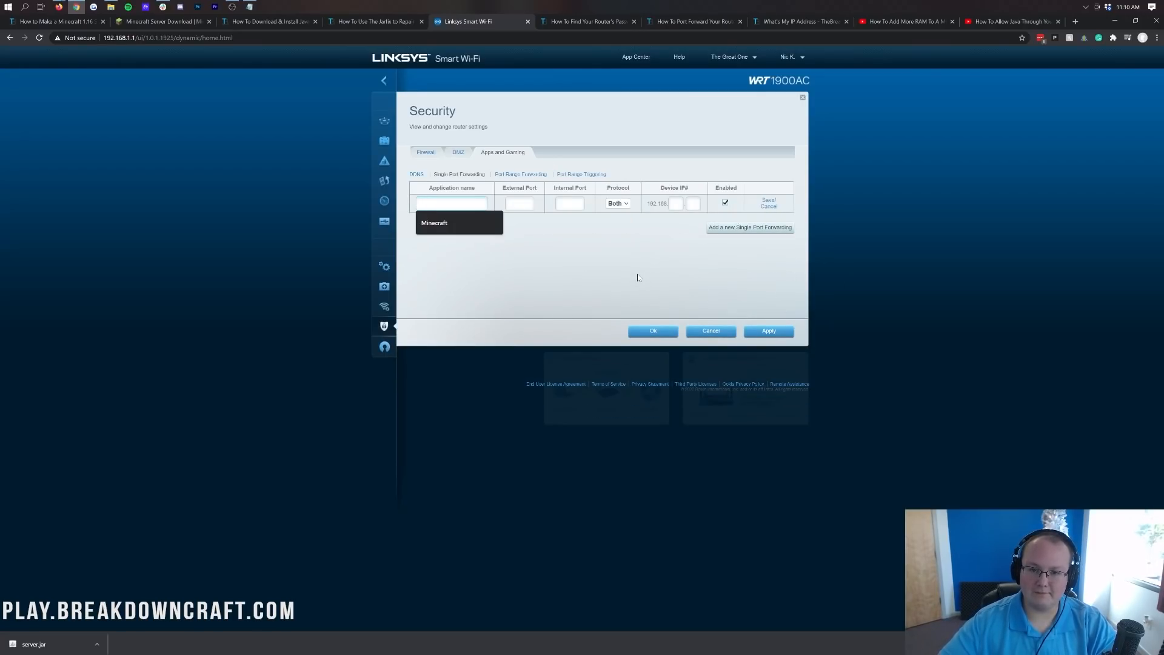
pyautogui.write('Minecrafa')
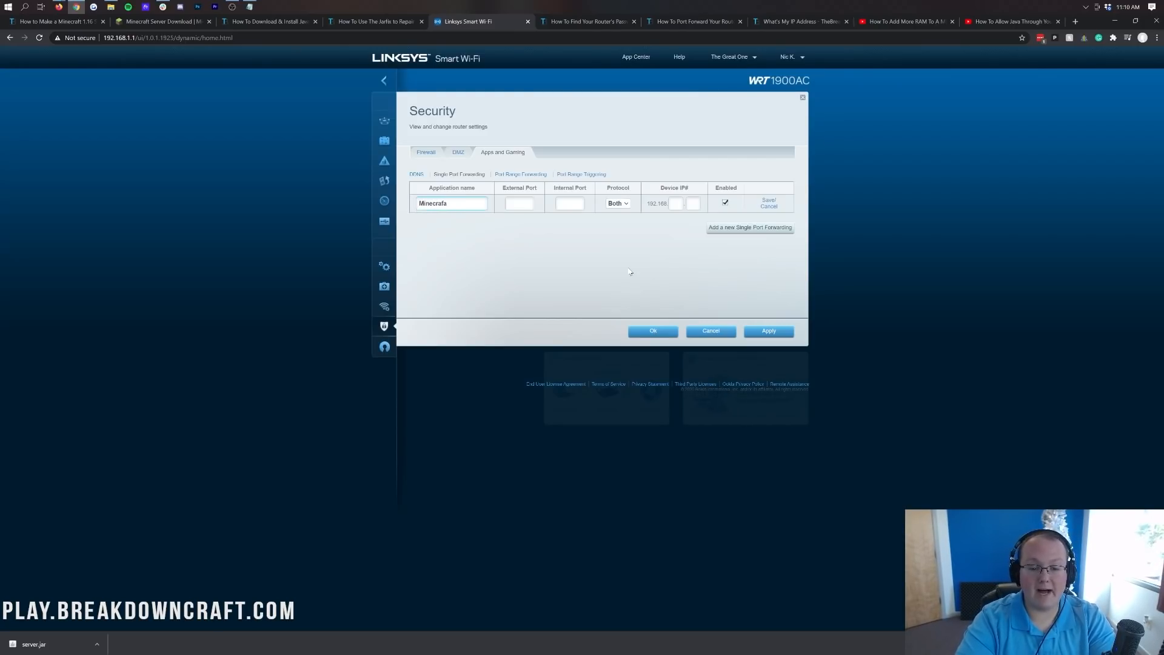
pyautogui.press('Tab')
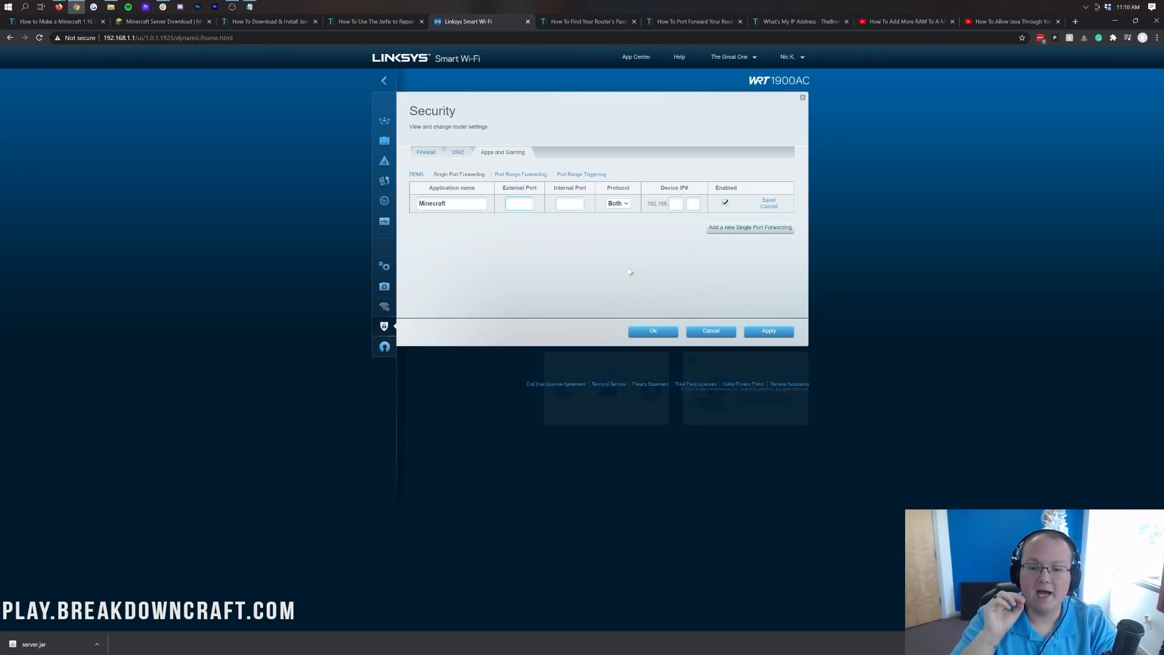
pyautogui.write('25565')
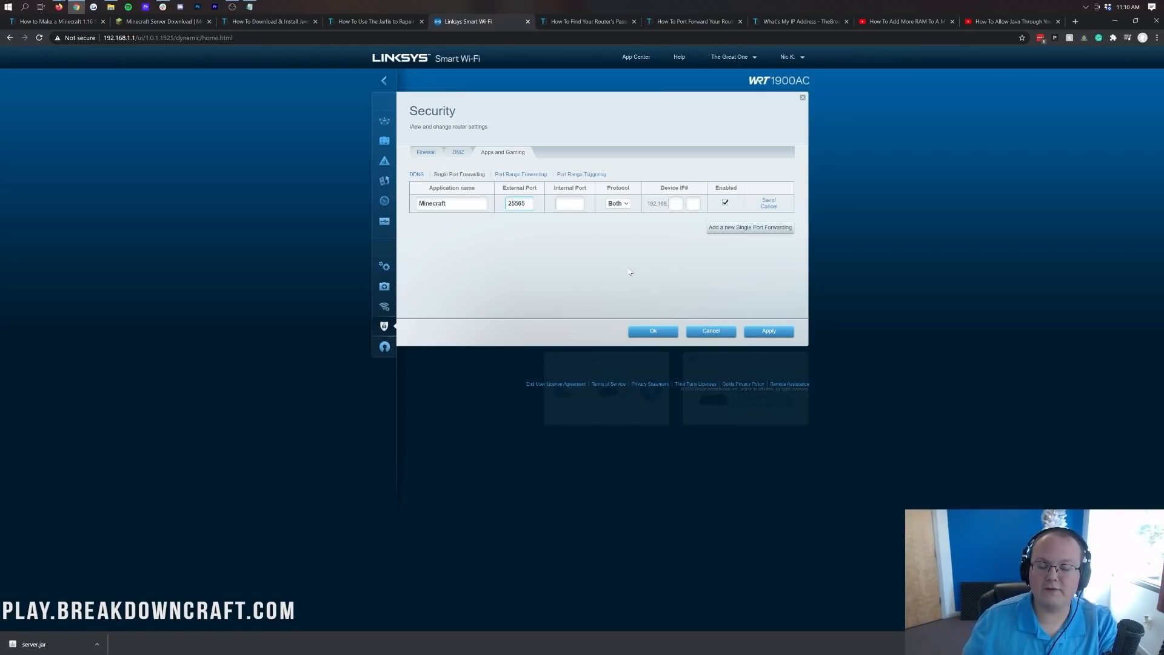
pyautogui.press('Tab')
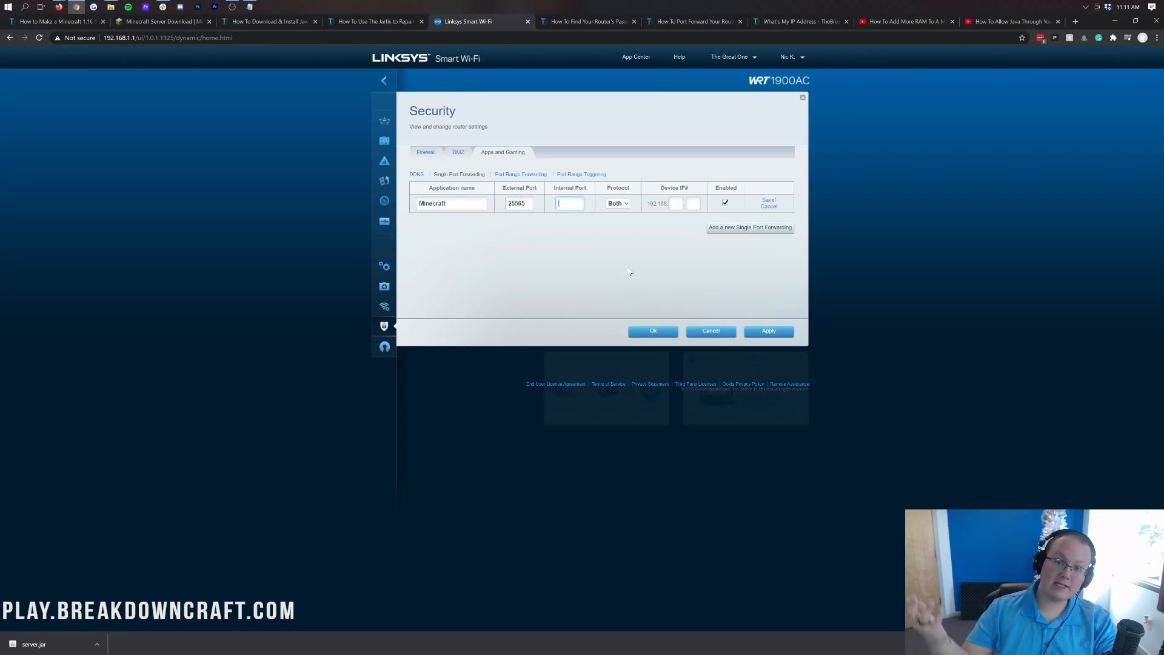
pyautogui.write('25565')
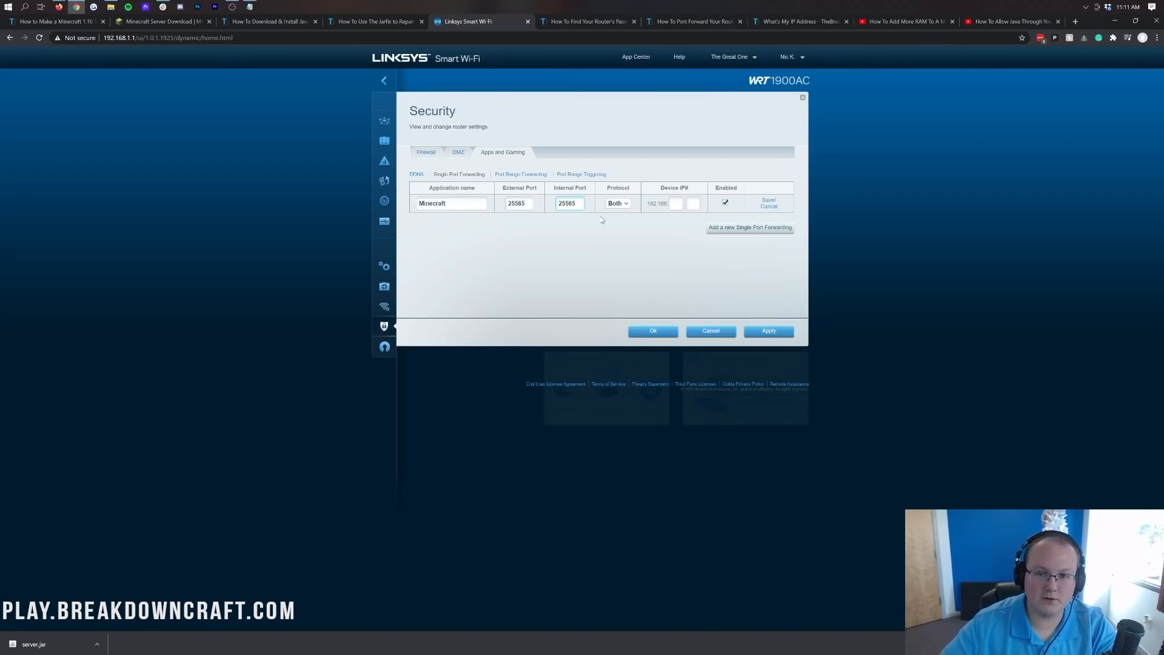
pyautogui.click(626, 204)
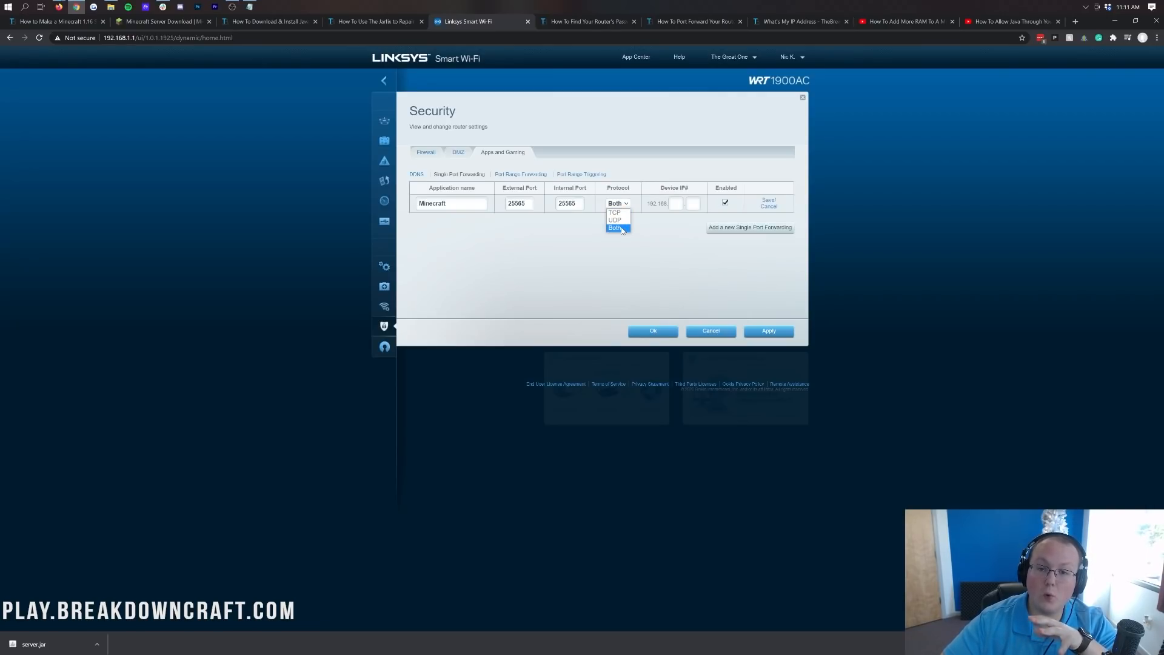
pyautogui.click(615, 228)
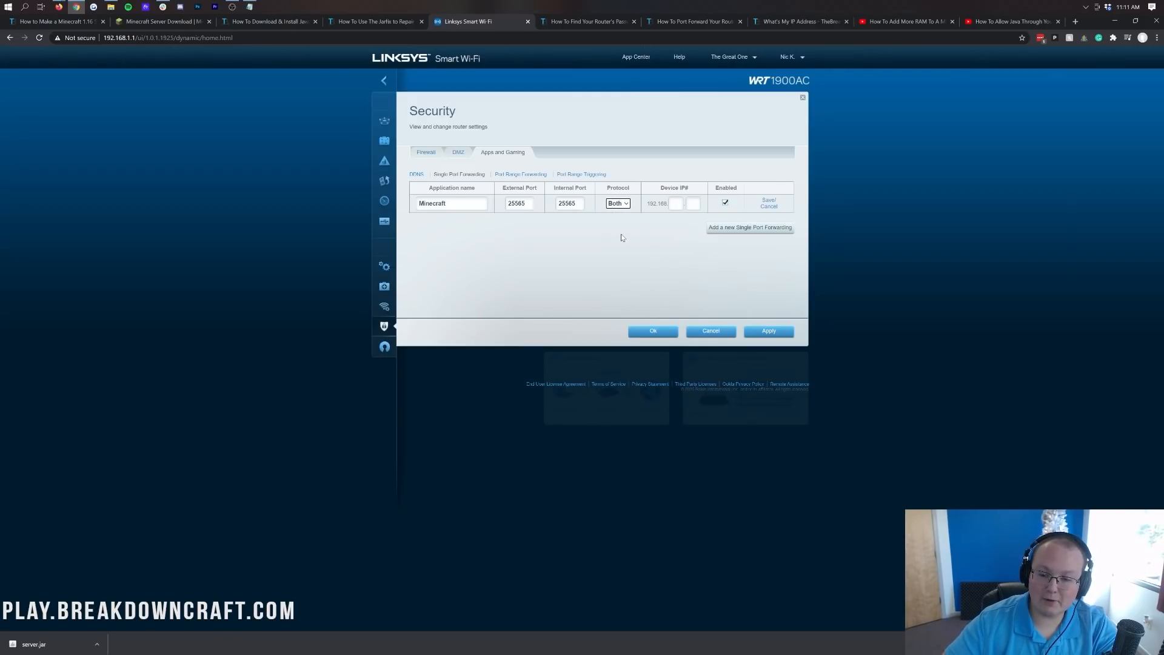
# Discard a trial UDP row, keep the Minecraft rule on Both, and bring up the IPv4 notes.
pyautogui.click(766, 228)
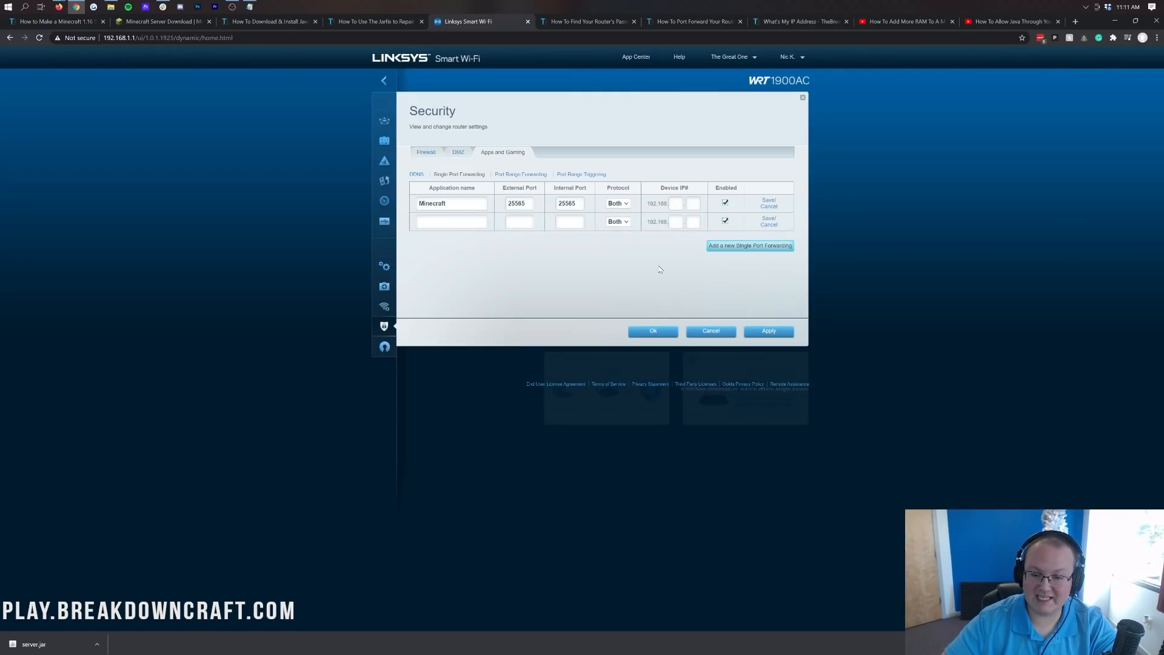
pyautogui.click(618, 203)
pyautogui.click(614, 212)
pyautogui.click(619, 222)
pyautogui.click(615, 238)
pyautogui.click(618, 203)
pyautogui.click(618, 231)
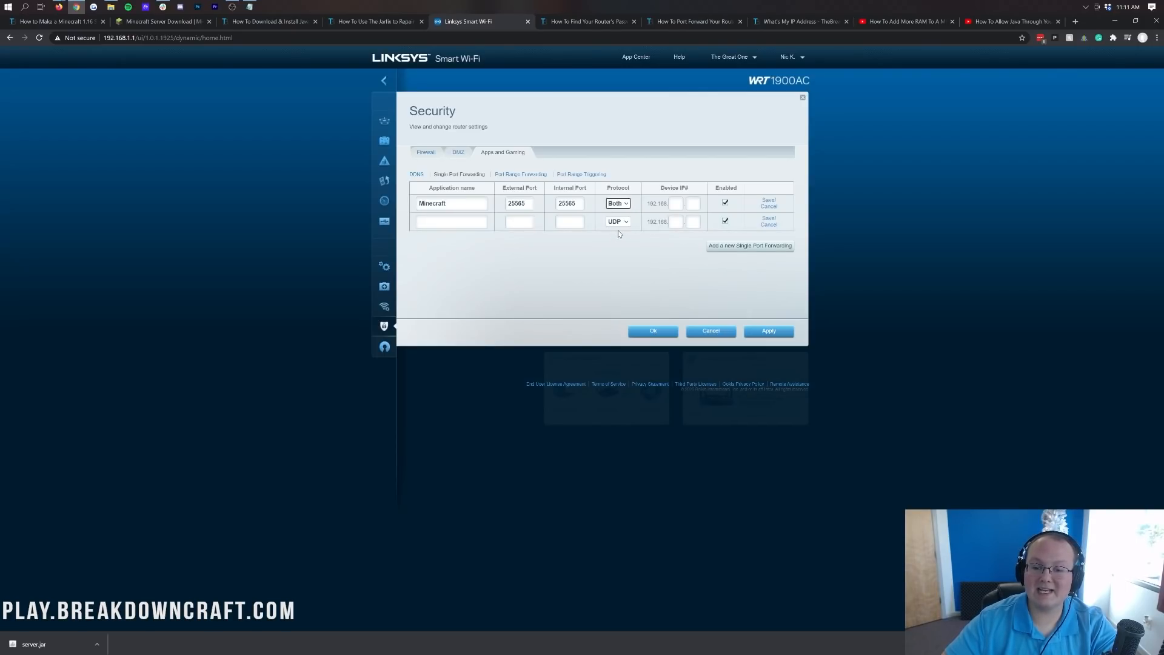
pyautogui.click(769, 225)
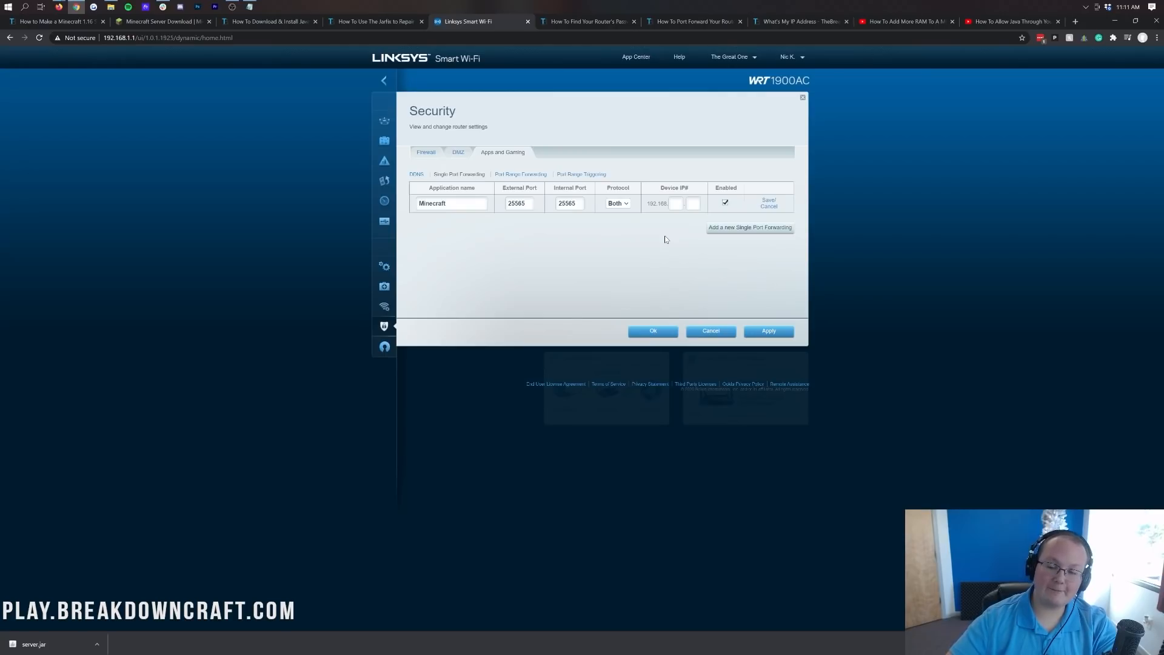
pyautogui.click(249, 7)
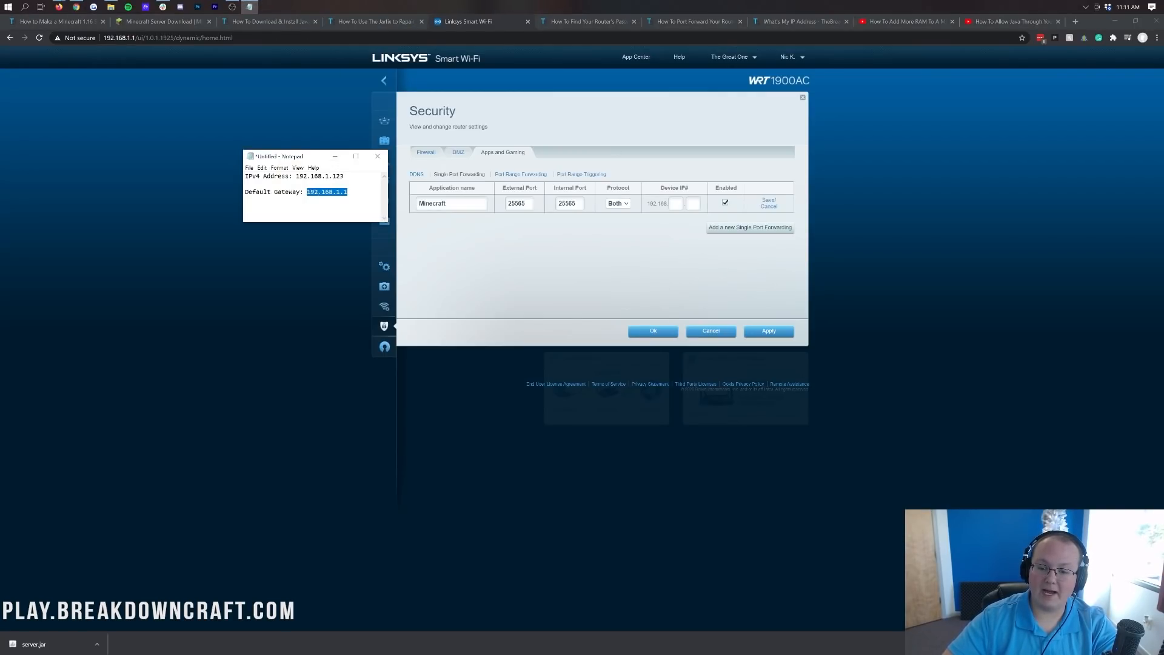
# Point the Minecraft rule at device IP 192.168.1.123, save it, and go to What's My IP.
pyautogui.click(335, 156)
pyautogui.press('Tab')
pyautogui.write('123')
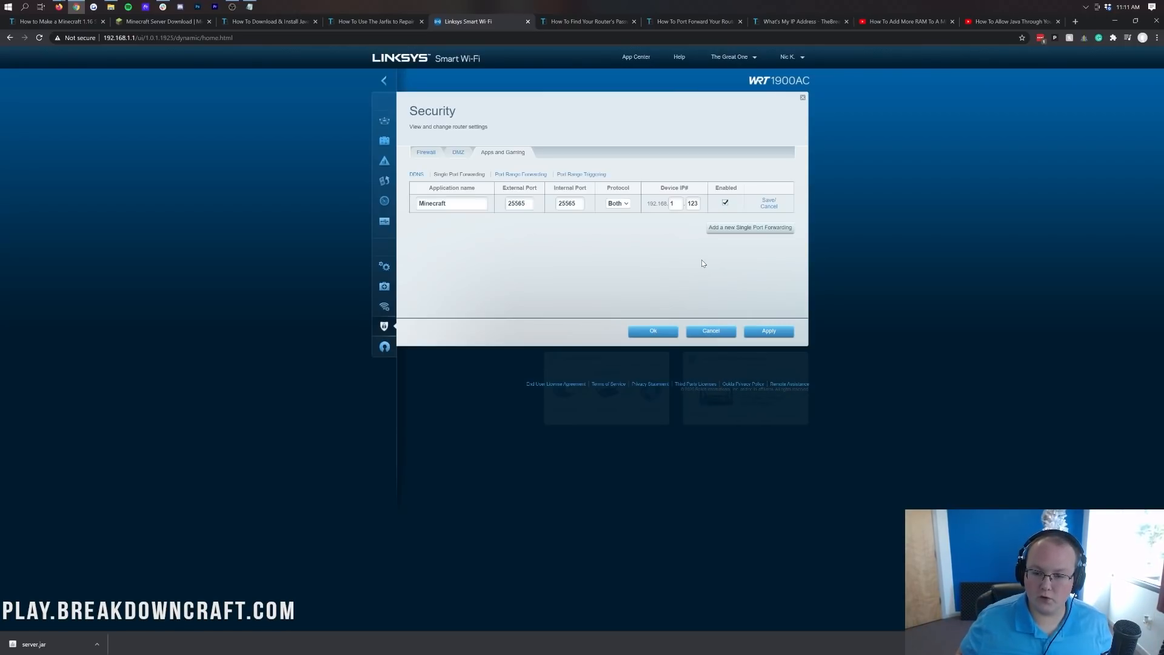
pyautogui.click(768, 201)
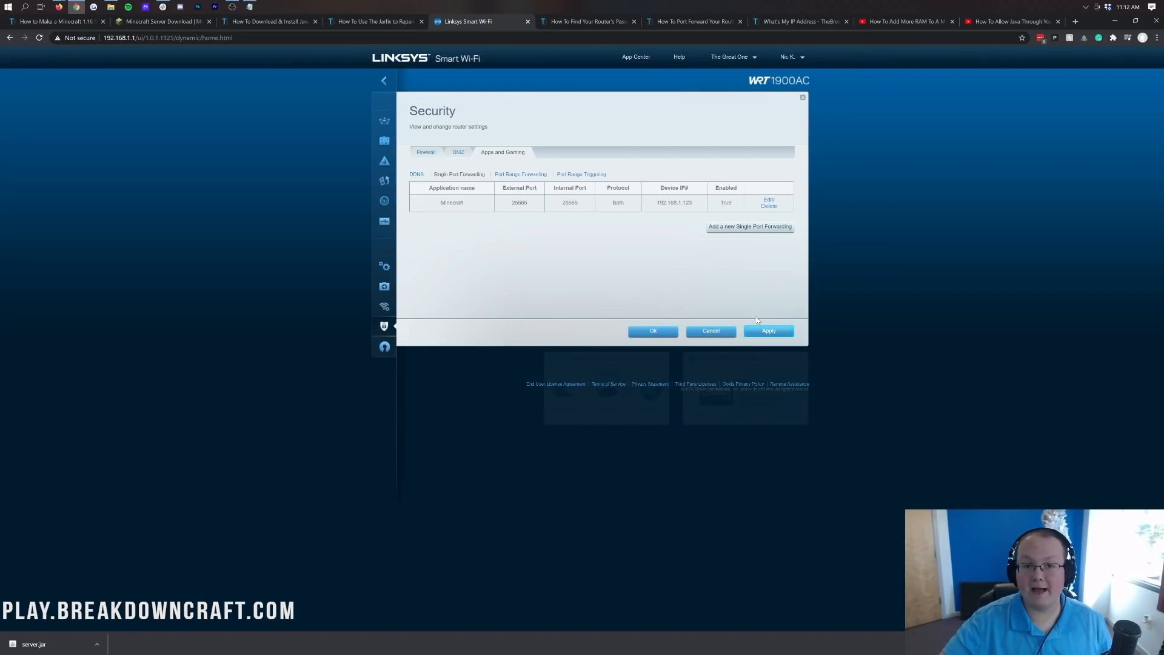
pyautogui.click(771, 27)
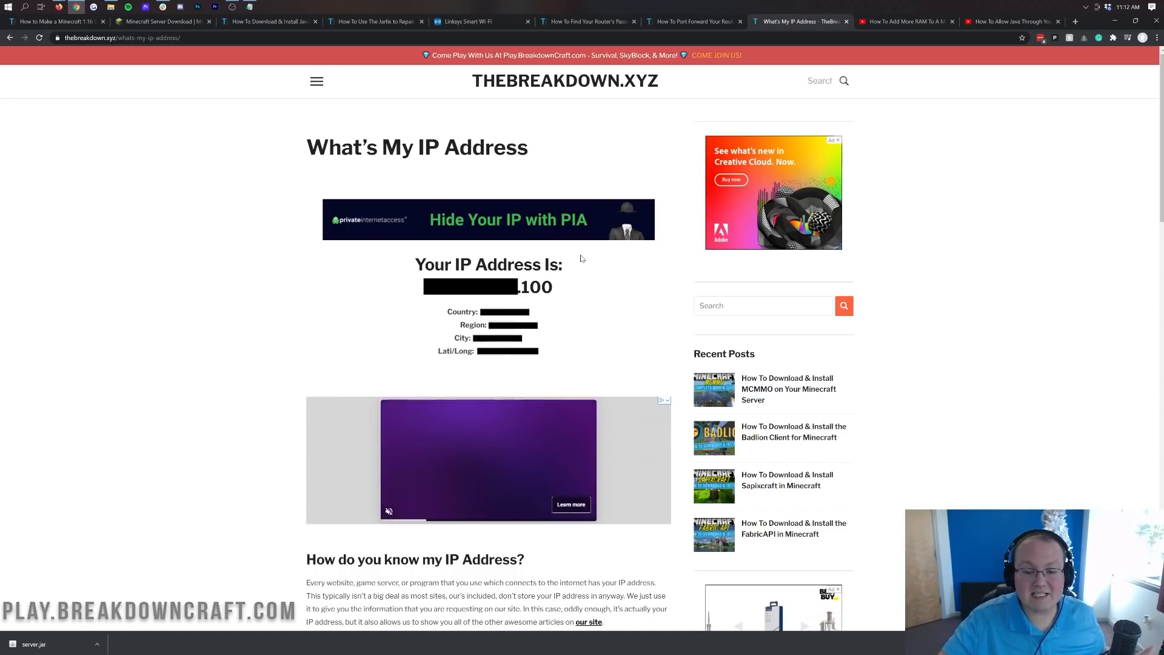
pyautogui.moveTo(425, 287); pyautogui.dragTo(564, 287)
pyautogui.click(564, 287)
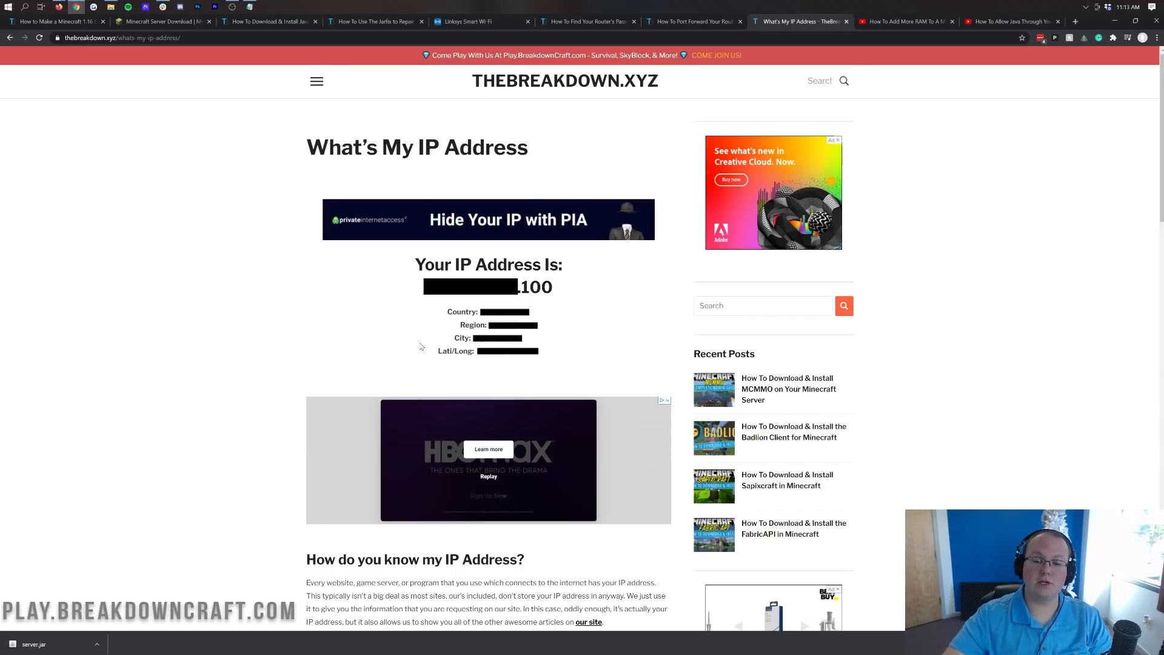
pyautogui.doubleClick(583, 296)
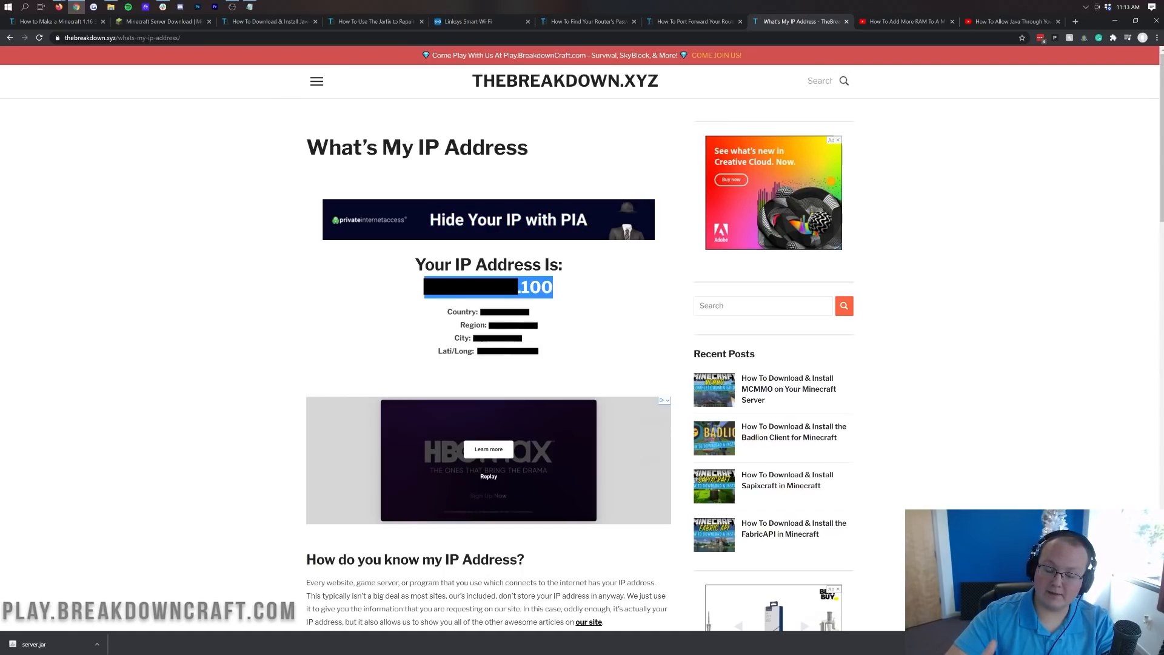
pyautogui.click(491, 25)
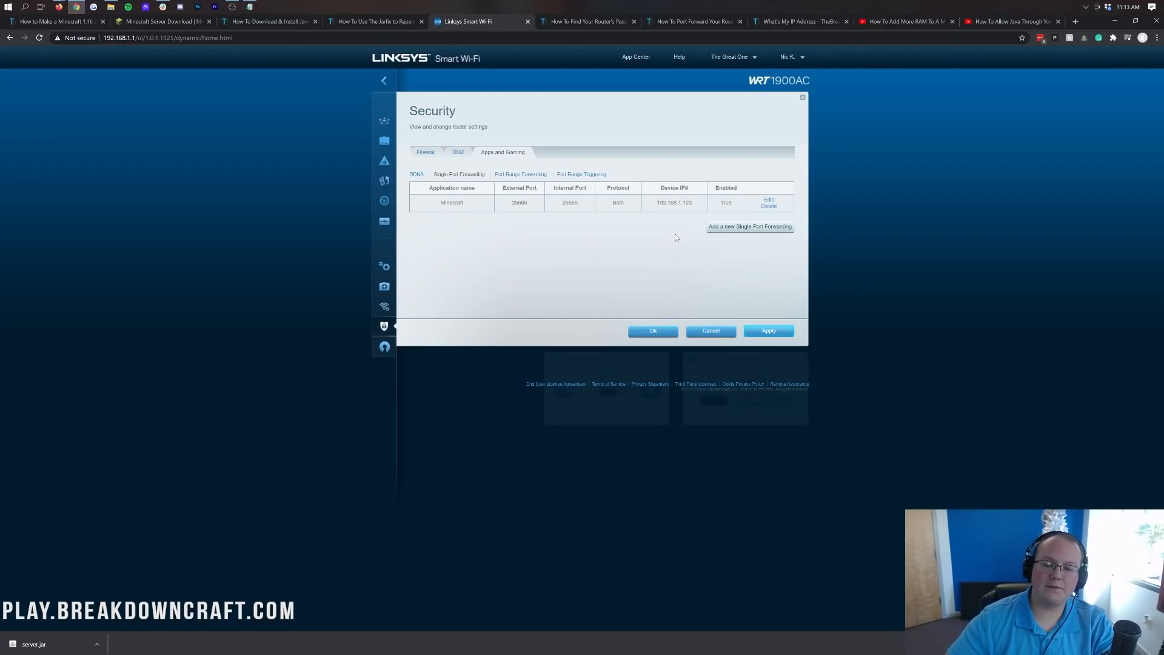
# Confirm the security settings, minimize Chrome, and launch Minecraft Launcher by searching 'mine'.
pyautogui.click(653, 331)
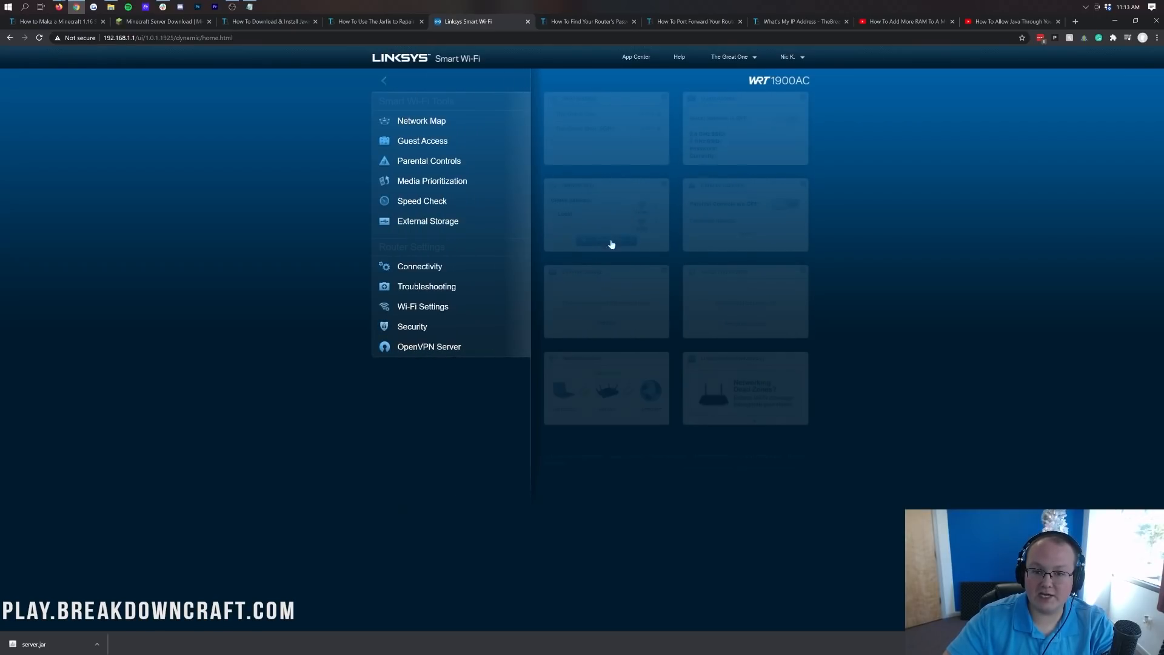
pyautogui.click(1115, 20)
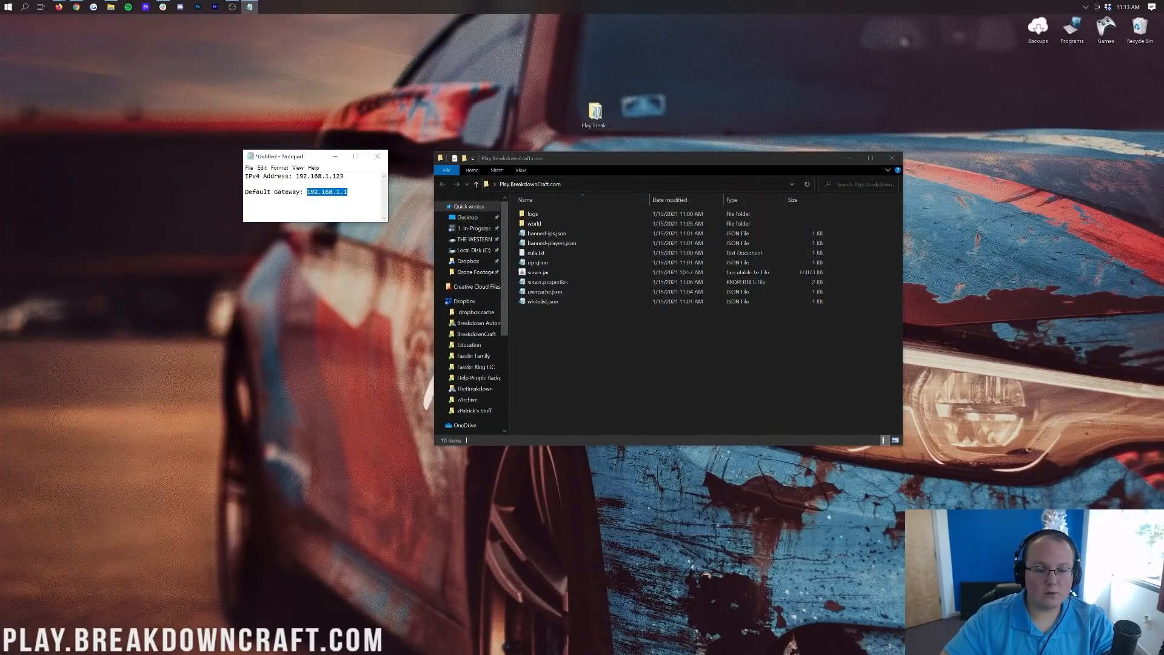
pyautogui.click(4, 5)
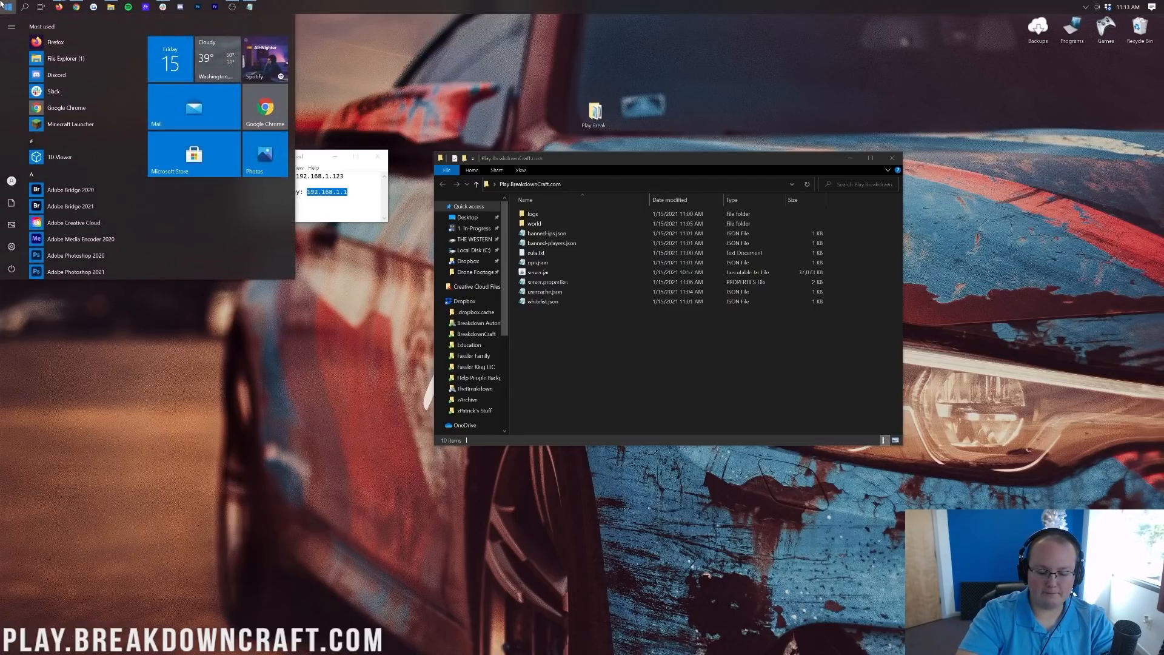
pyautogui.write('mine')
pyautogui.press('Return')
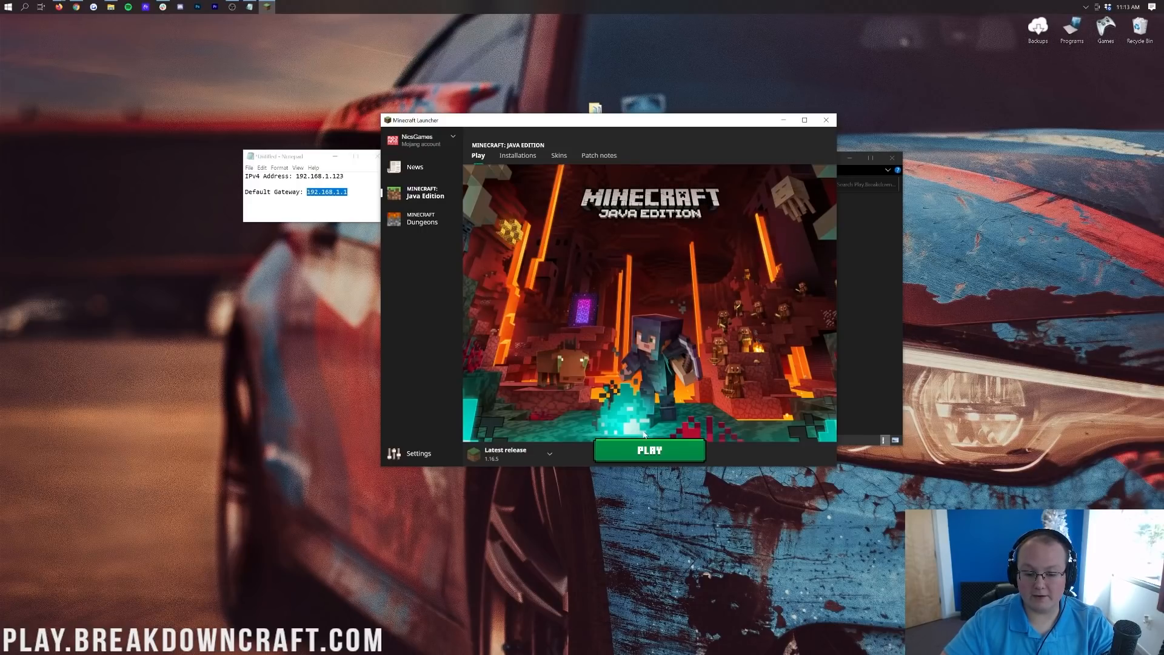
# Start the Minecraft server from server.jar, move its window aside, and bring the launcher forward.
pyautogui.hotkey('alt', 'Tab')
pyautogui.click(549, 274)
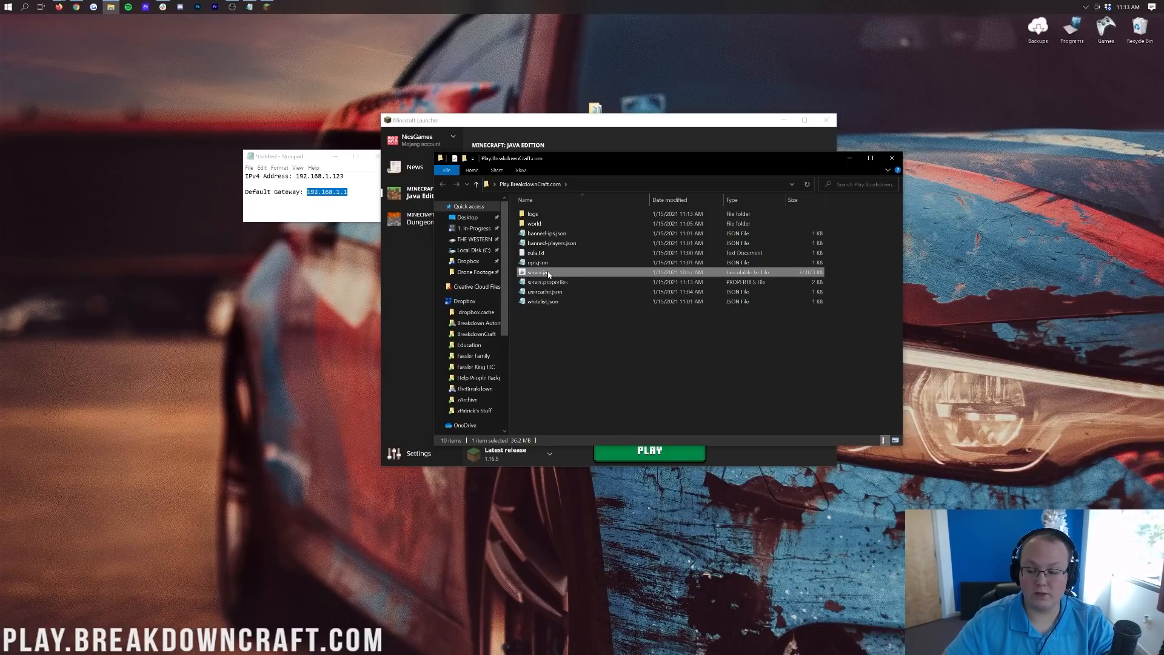
pyautogui.doubleClick(549, 275)
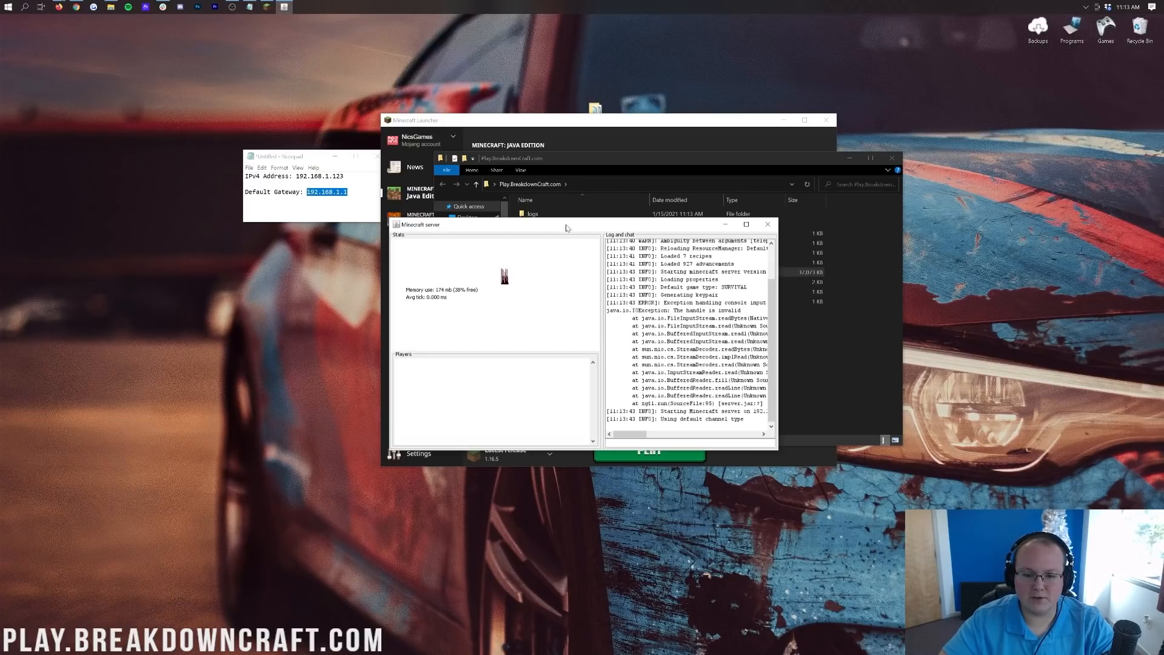
pyautogui.moveTo(567, 225); pyautogui.dragTo(220, 121)
pyautogui.click(496, 130)
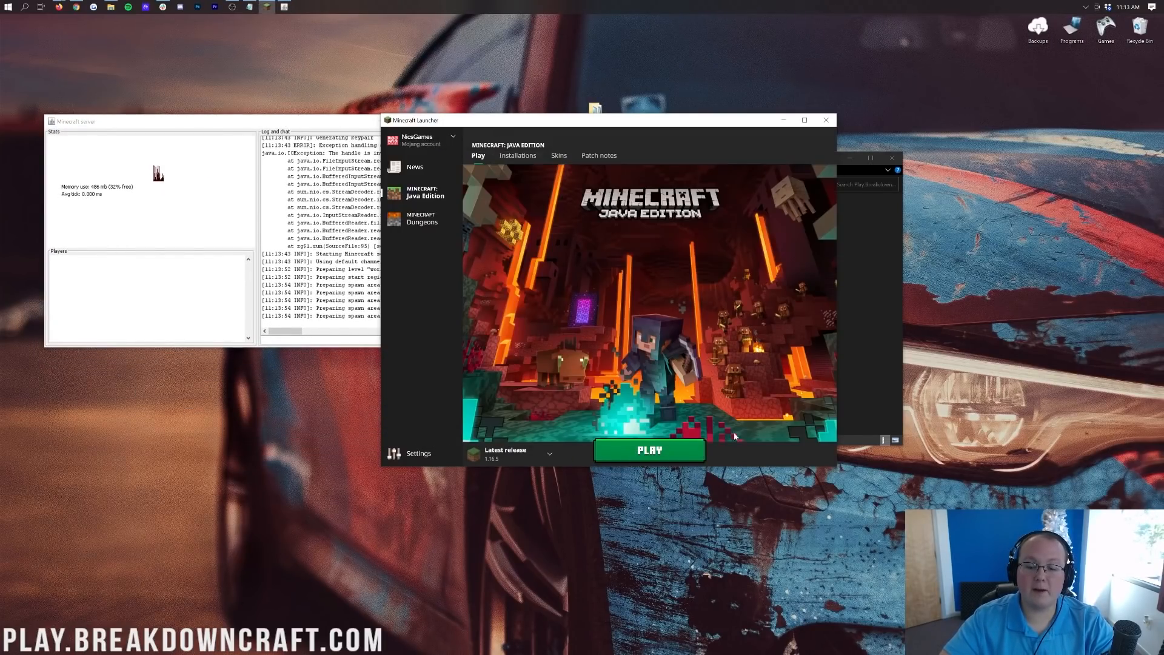
# Launch the game, then Direct Connect by pasting the server's public IP and join.
pyautogui.click(649, 450)
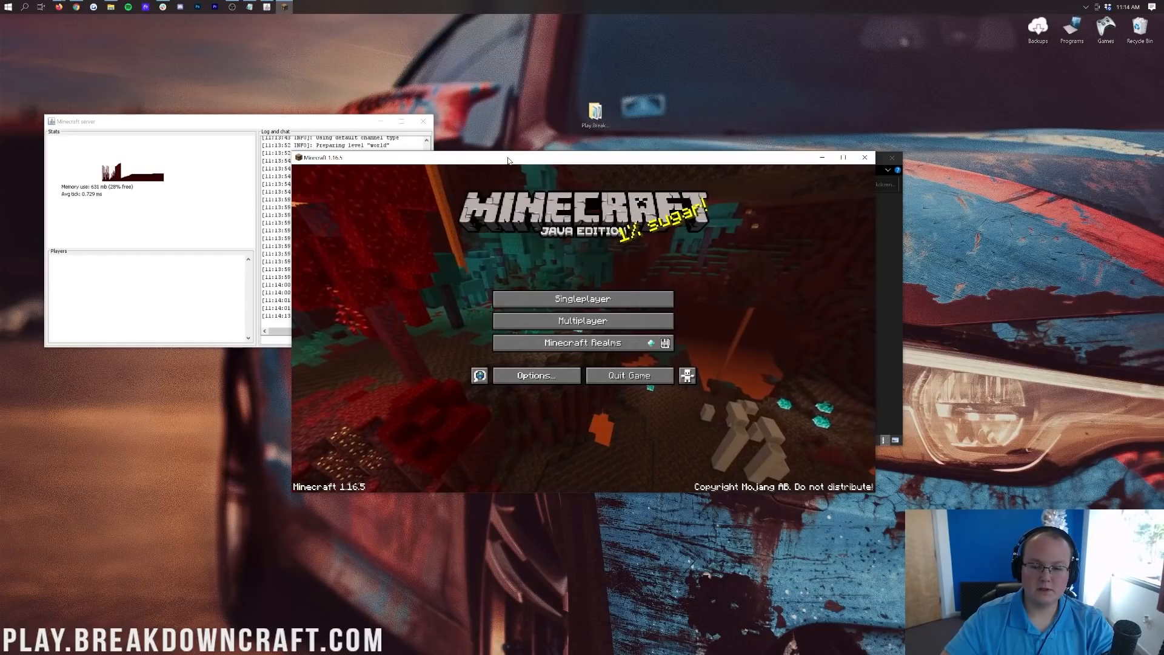
pyautogui.moveTo(509, 160); pyautogui.dragTo(649, 124)
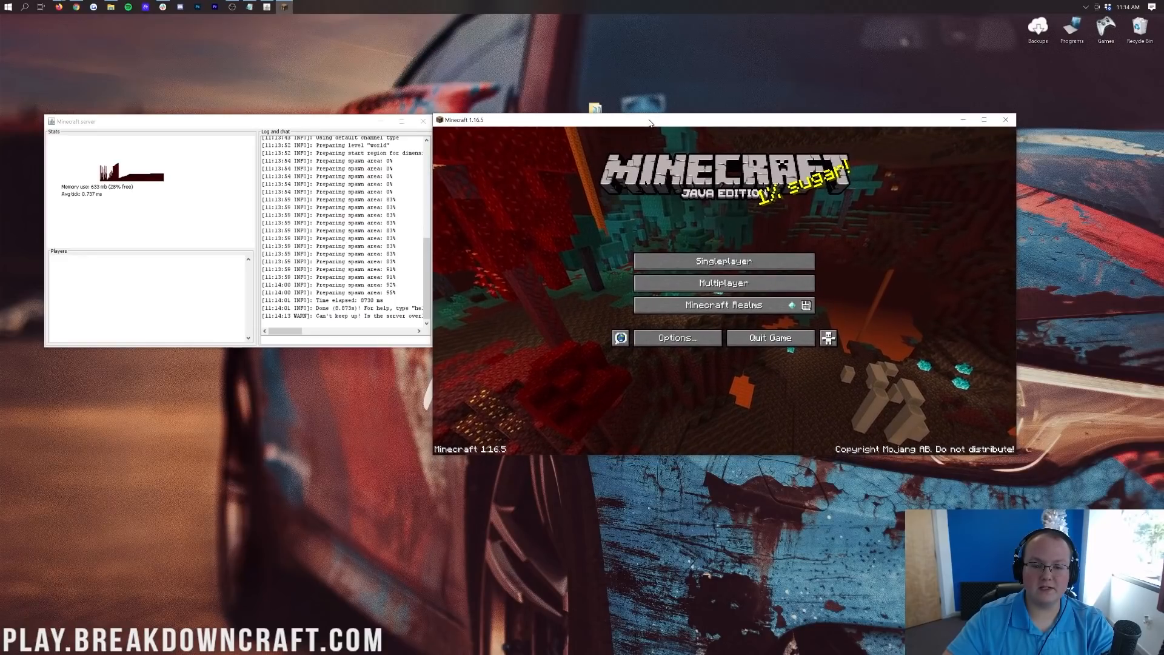
pyautogui.click(679, 284)
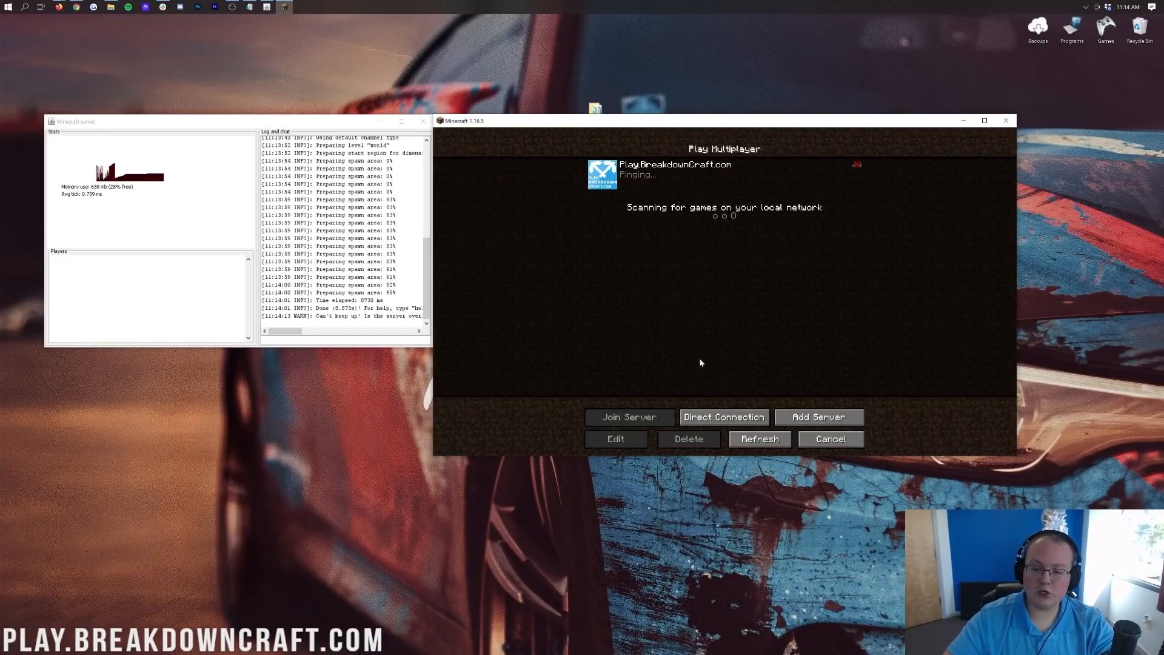
pyautogui.click(725, 417)
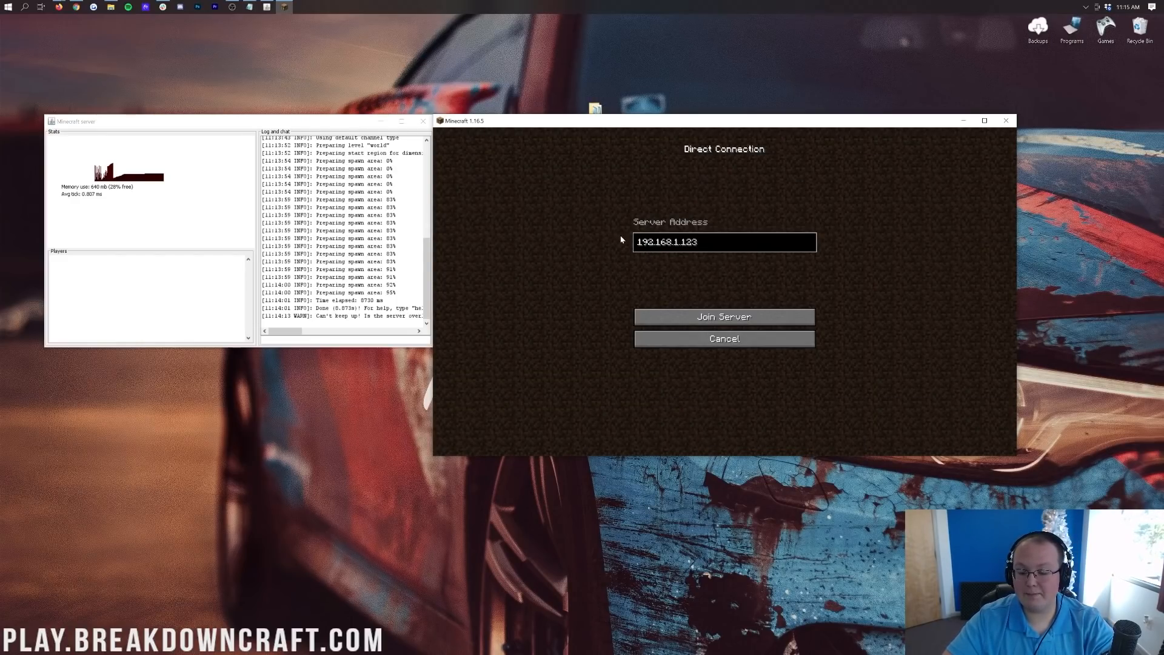
pyautogui.click(703, 250)
pyautogui.hotkey('ctrl', 'a')
pyautogui.hotkey('ctrl', 'v')
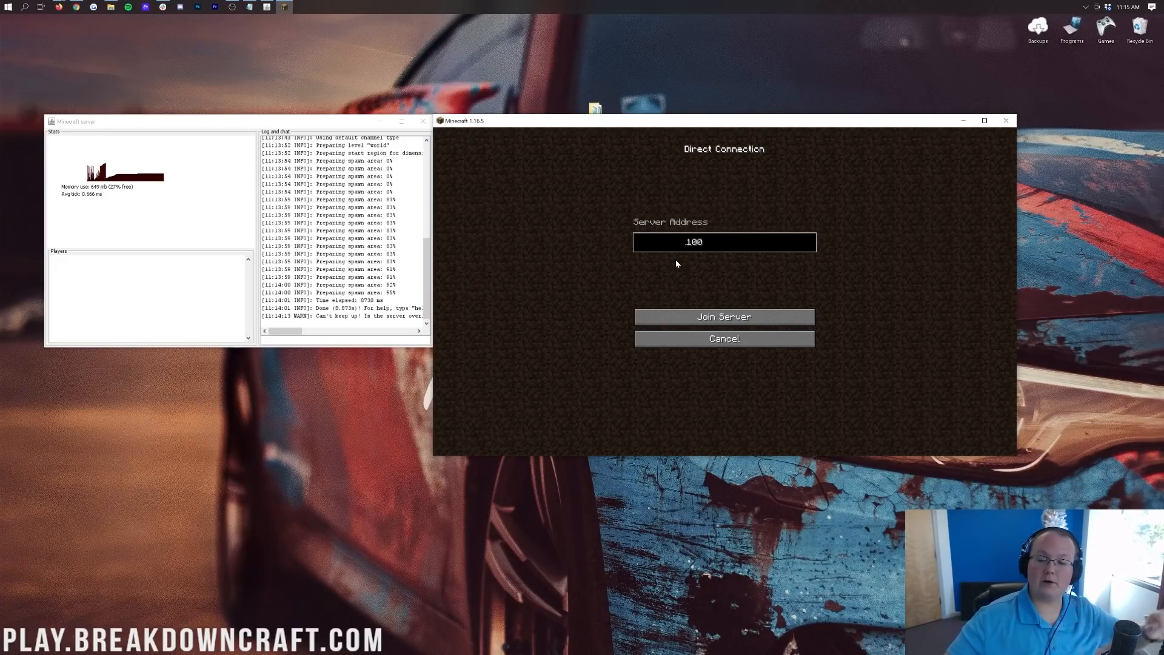
pyautogui.click(715, 316)
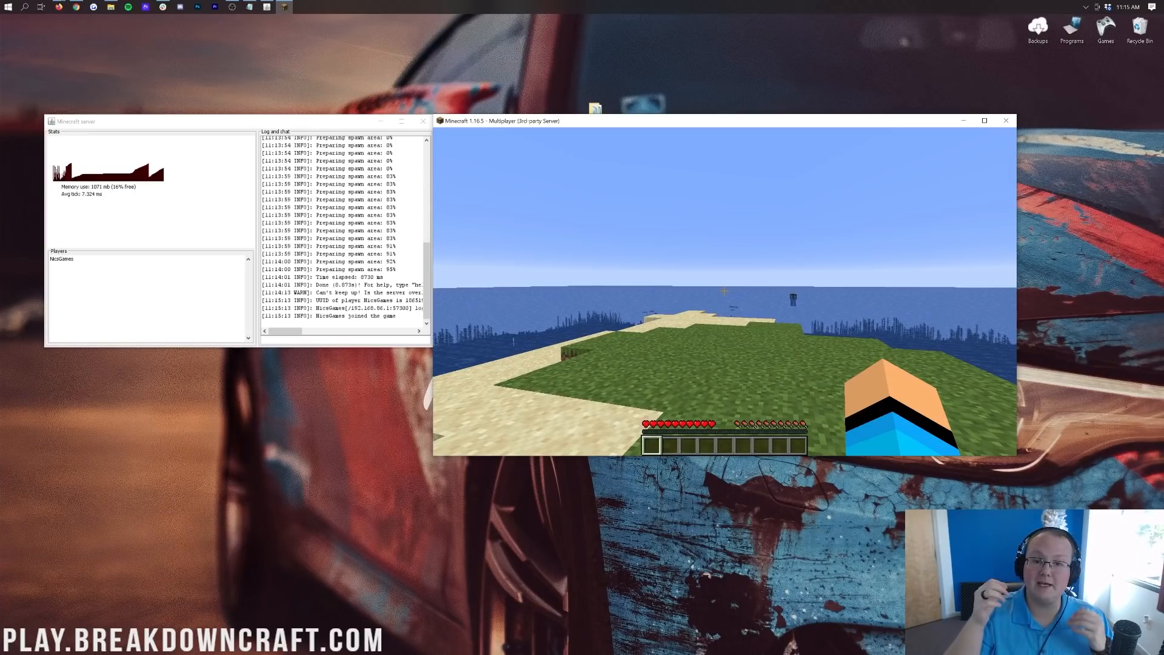
# Walk across the island's grass toward the sandy shore, then open chat to release the mouse.
pyautogui.moveTo(724, 291)
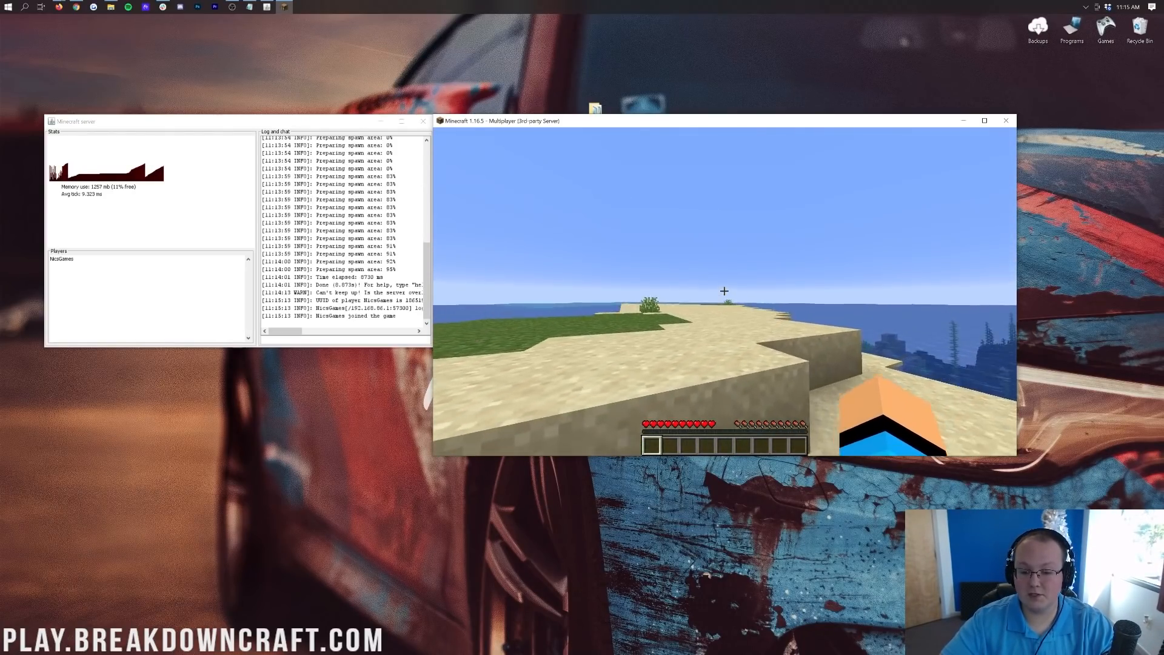
pyautogui.press('w')
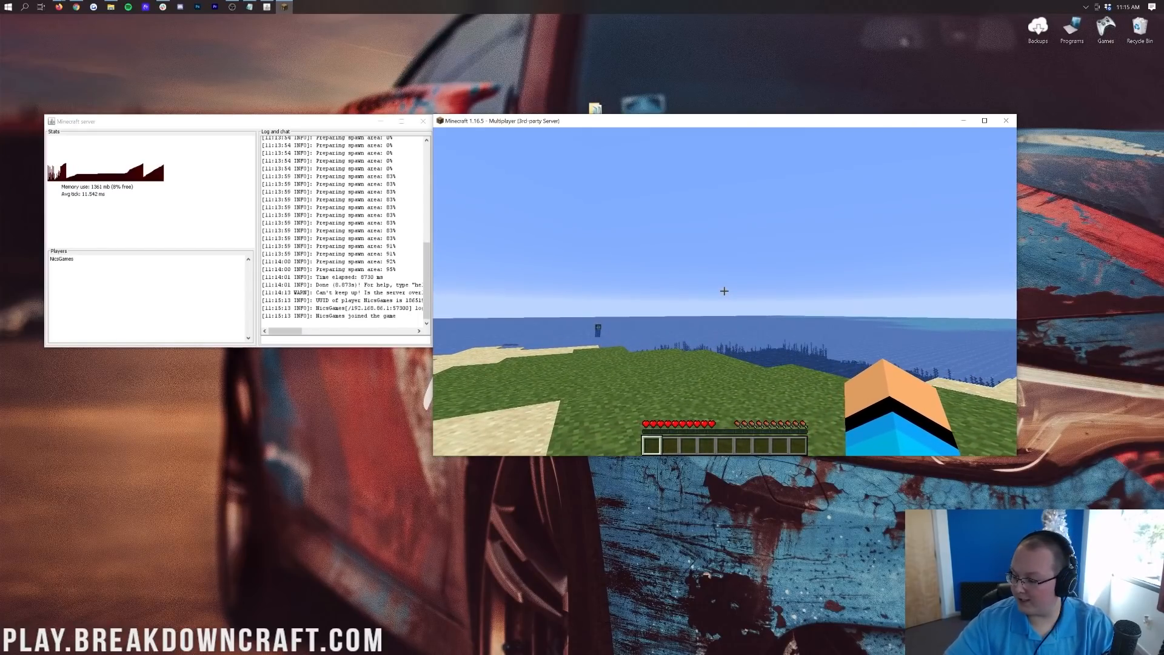
pyautogui.press('w')
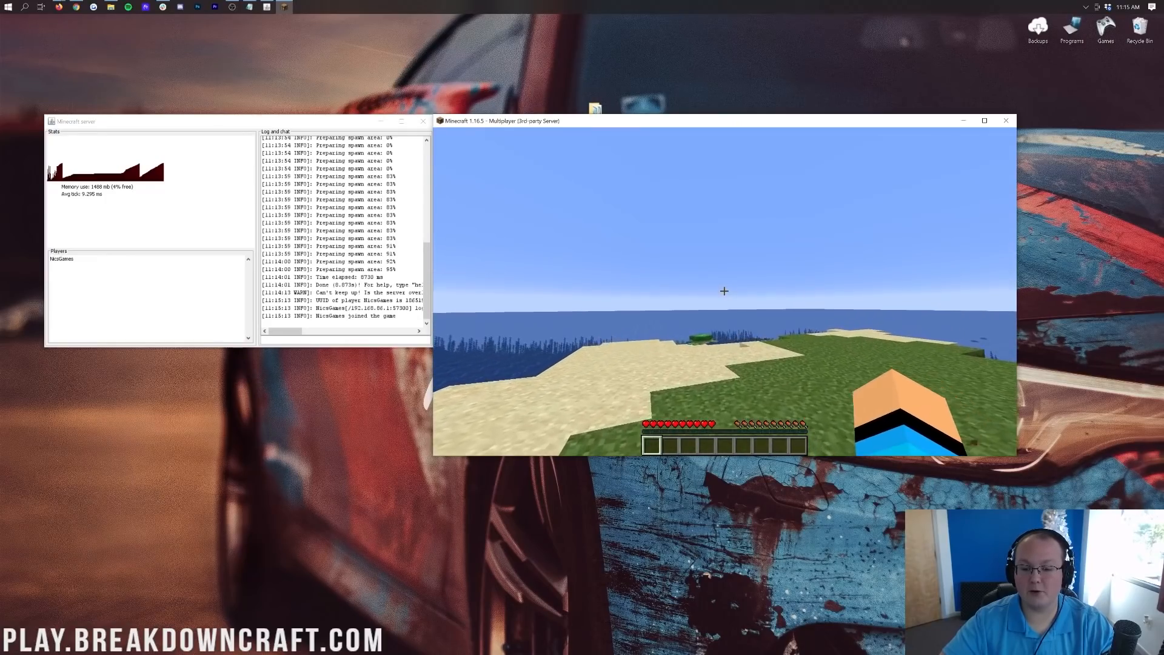
pyautogui.press('w')
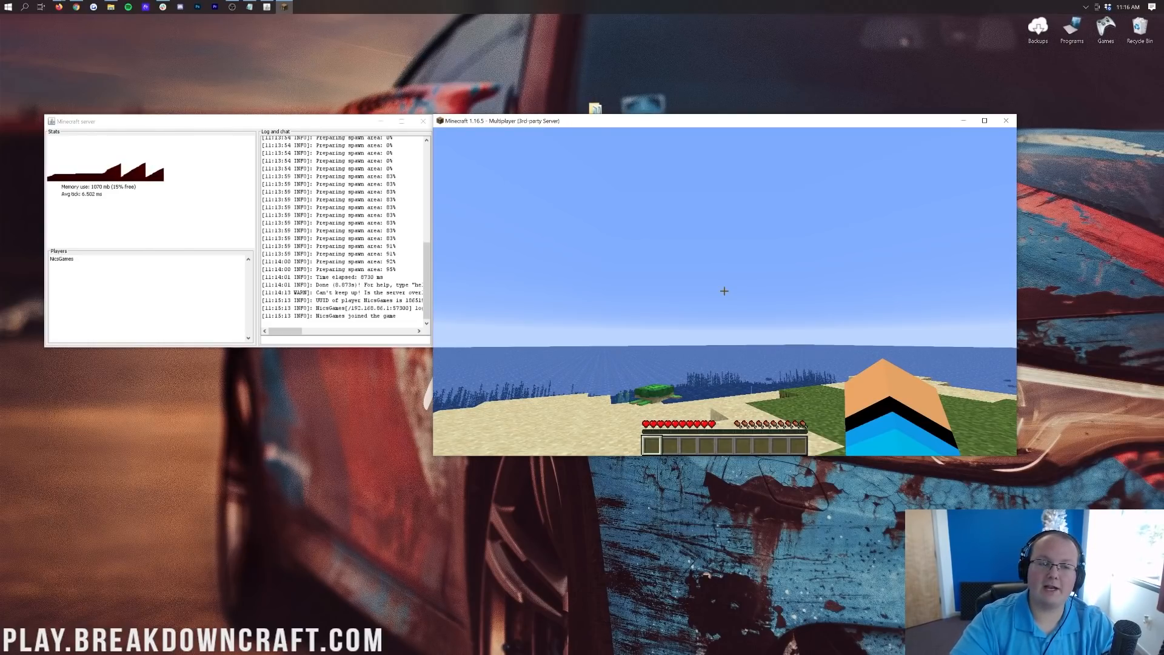
pyautogui.press('t')
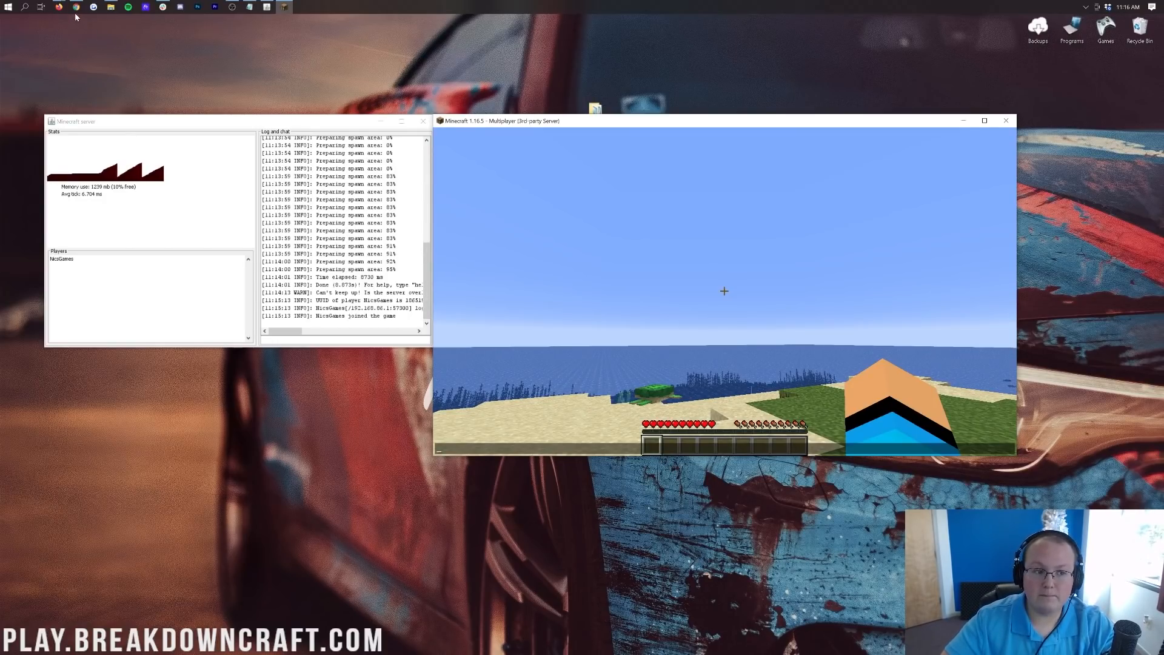
pyautogui.moveTo(75, 10)
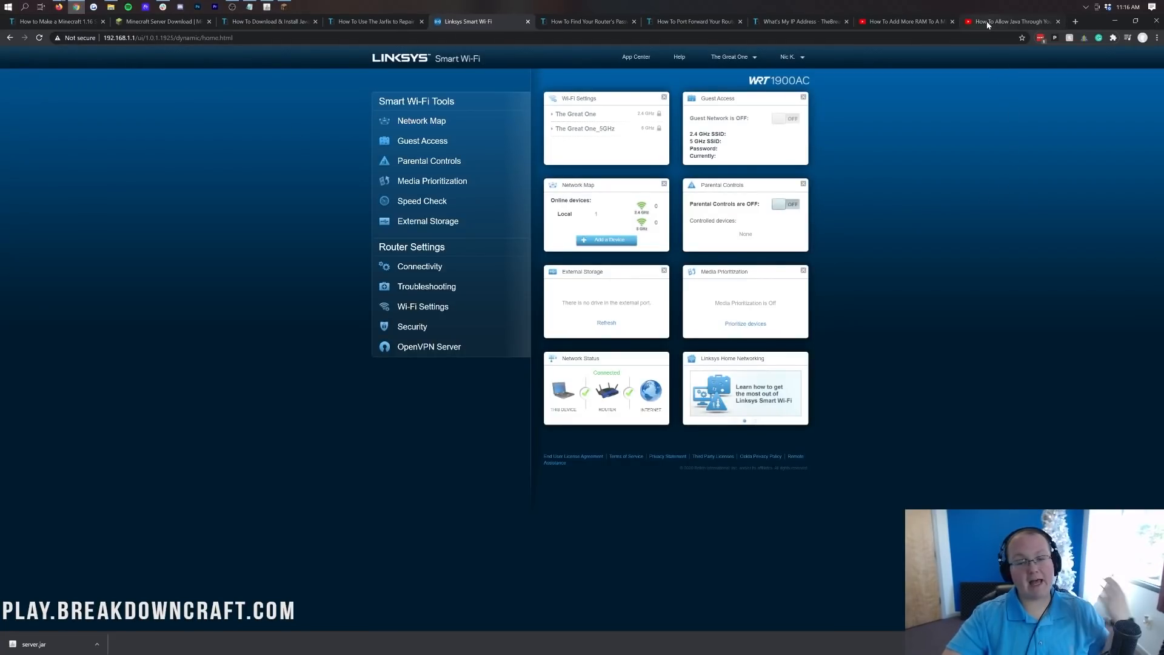
# Switch to the 'How To Allow Java Through Your Firewall' video and scroll its page.
pyautogui.click(989, 25)
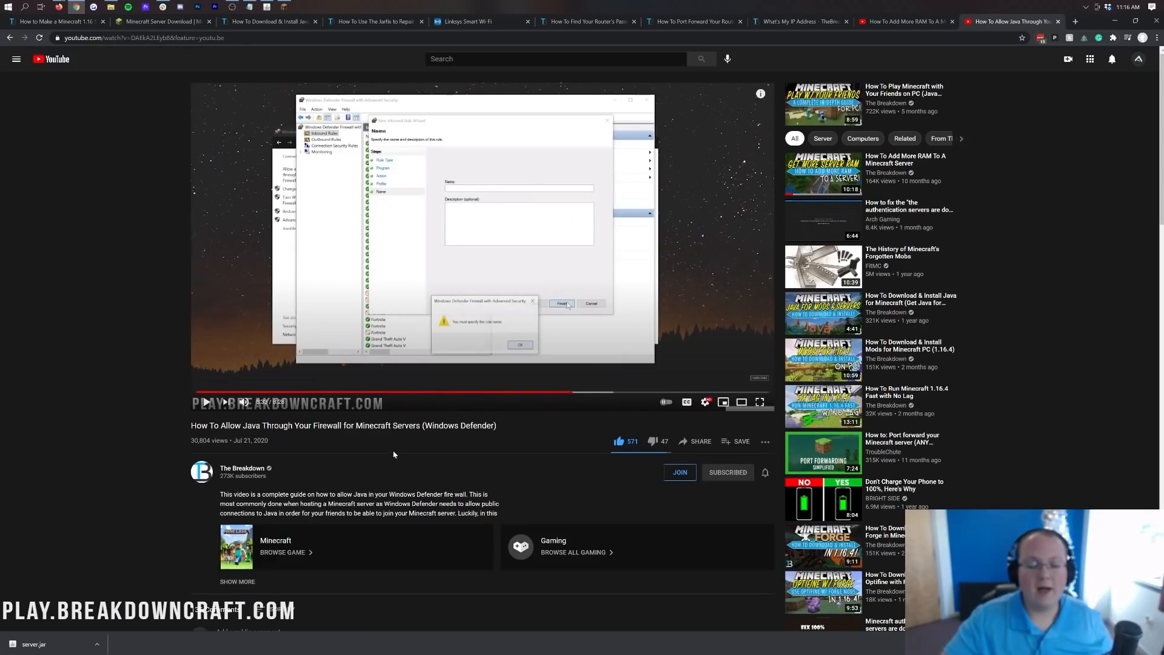
pyautogui.click(363, 426)
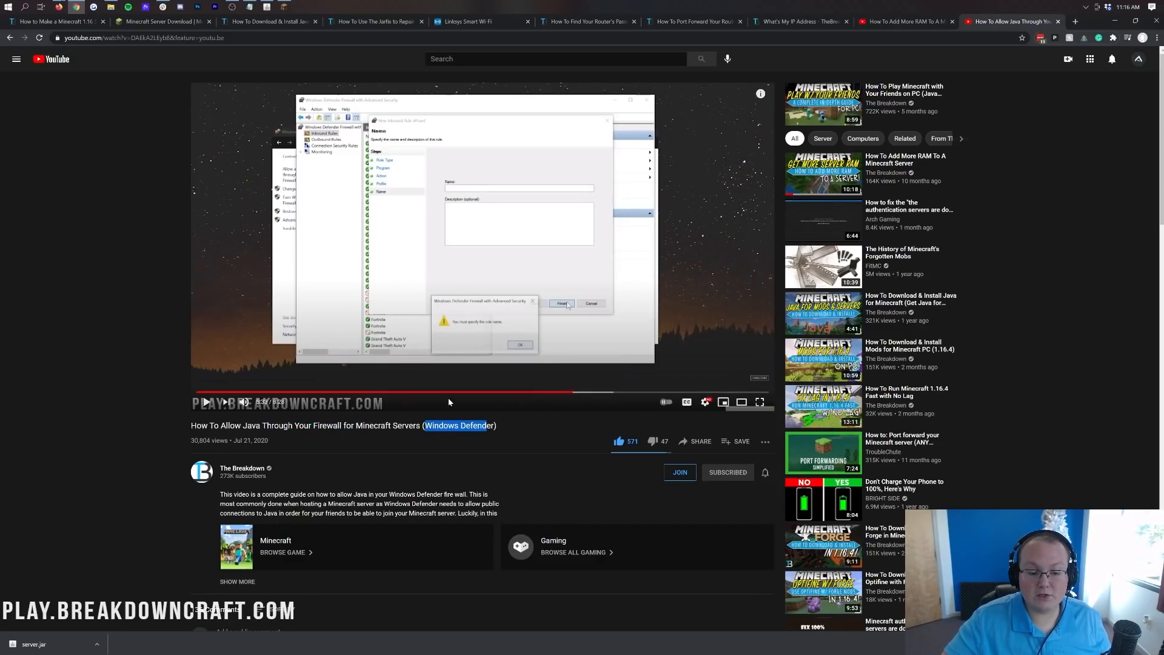
pyautogui.scroll(-5, 413, 405)
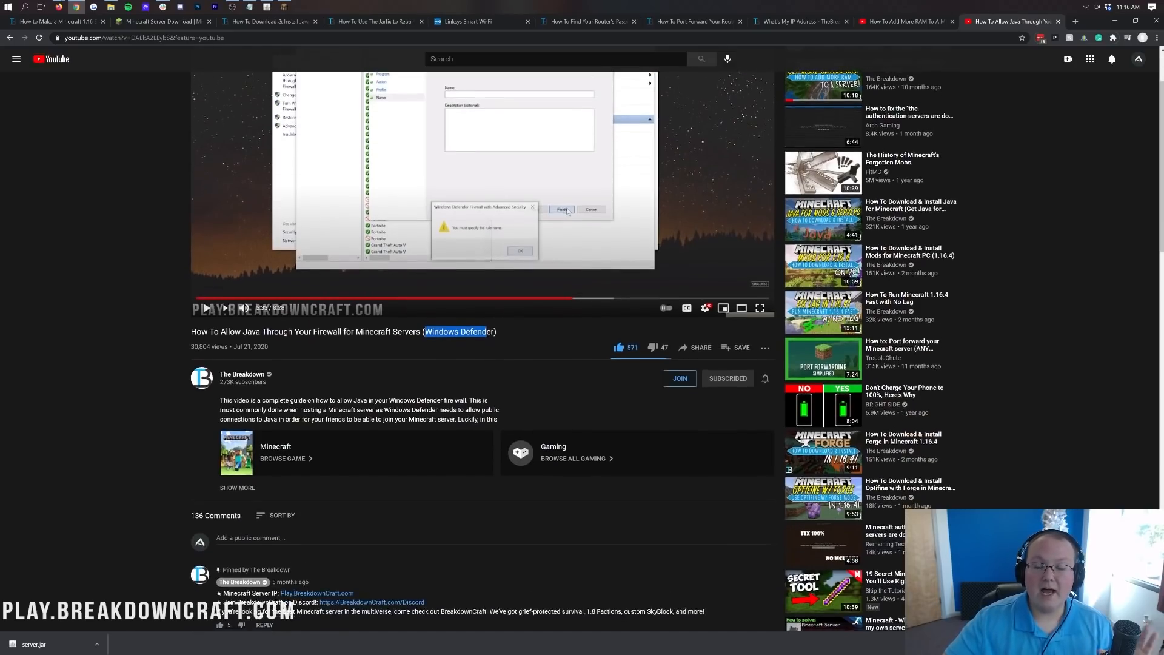
pyautogui.scroll(5, 413, 407)
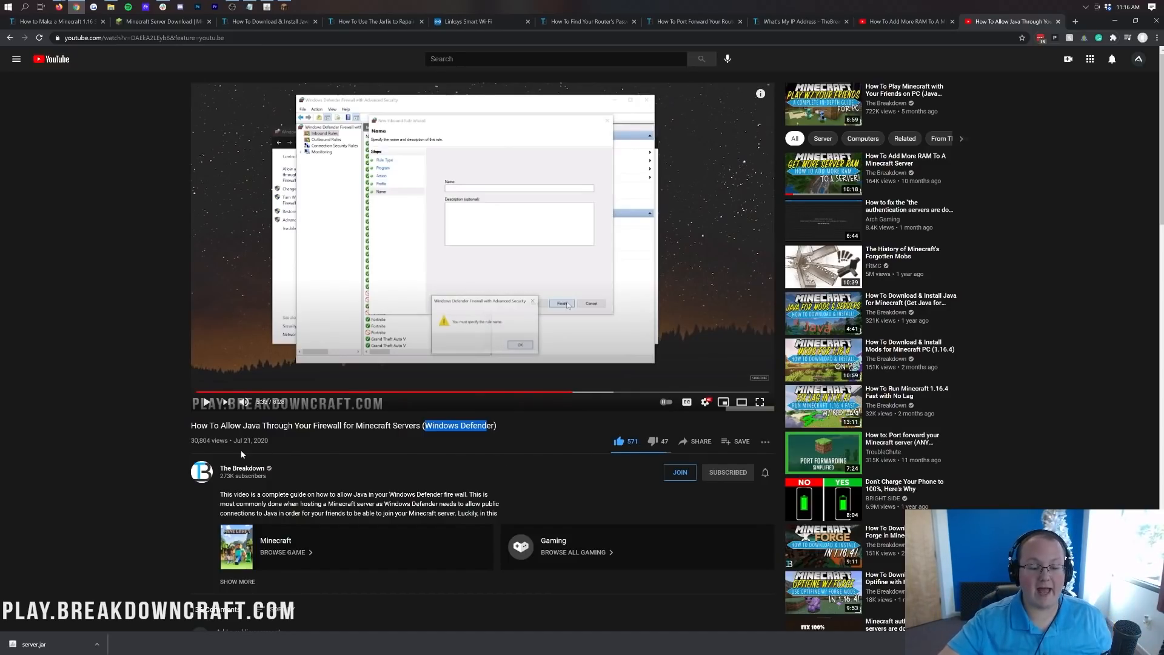
pyautogui.moveTo(241, 449); pyautogui.dragTo(266, 440)
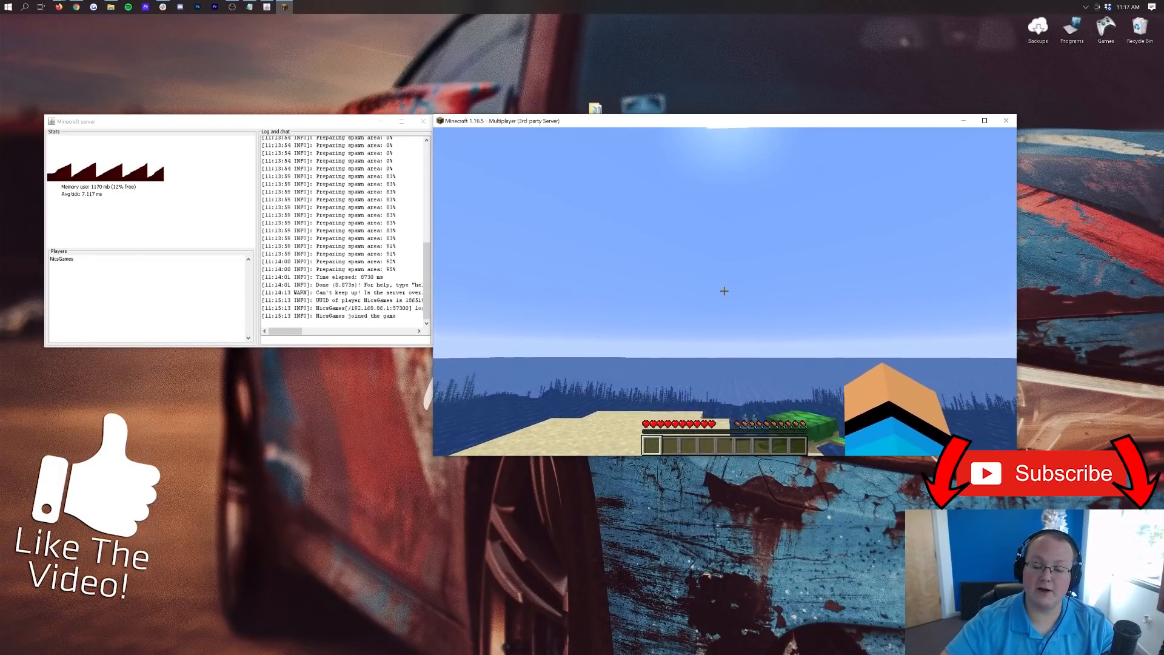
# Walk down the sand to the water's edge and along the shore, then bring up the Game Menu.
pyautogui.press('w')
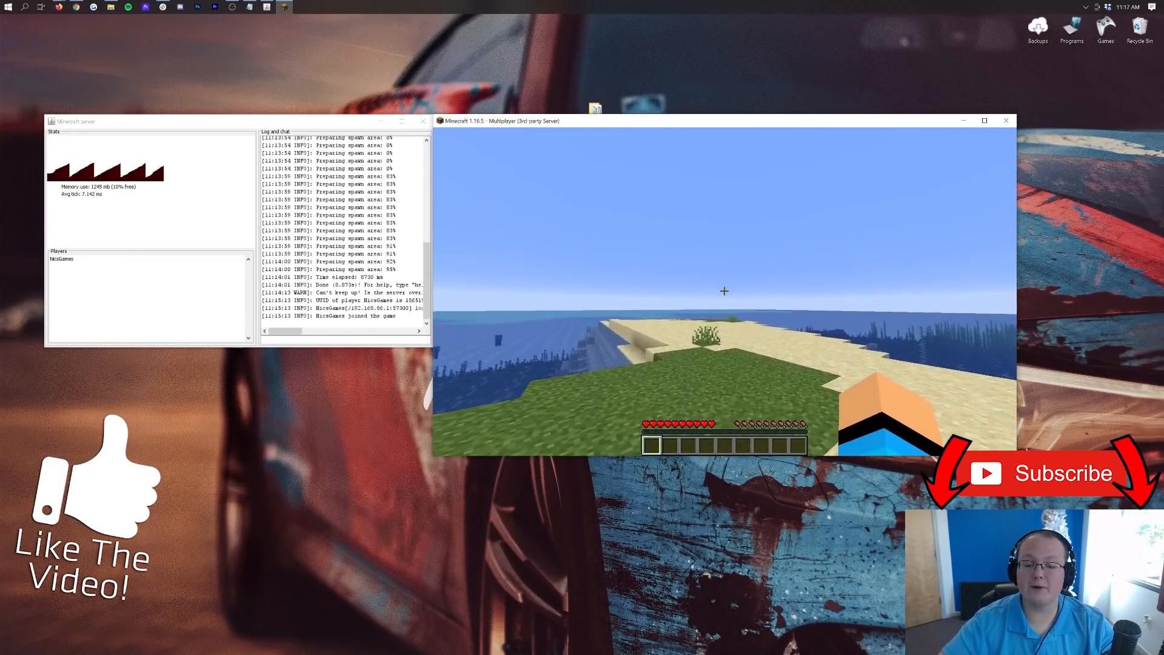
pyautogui.press('w')
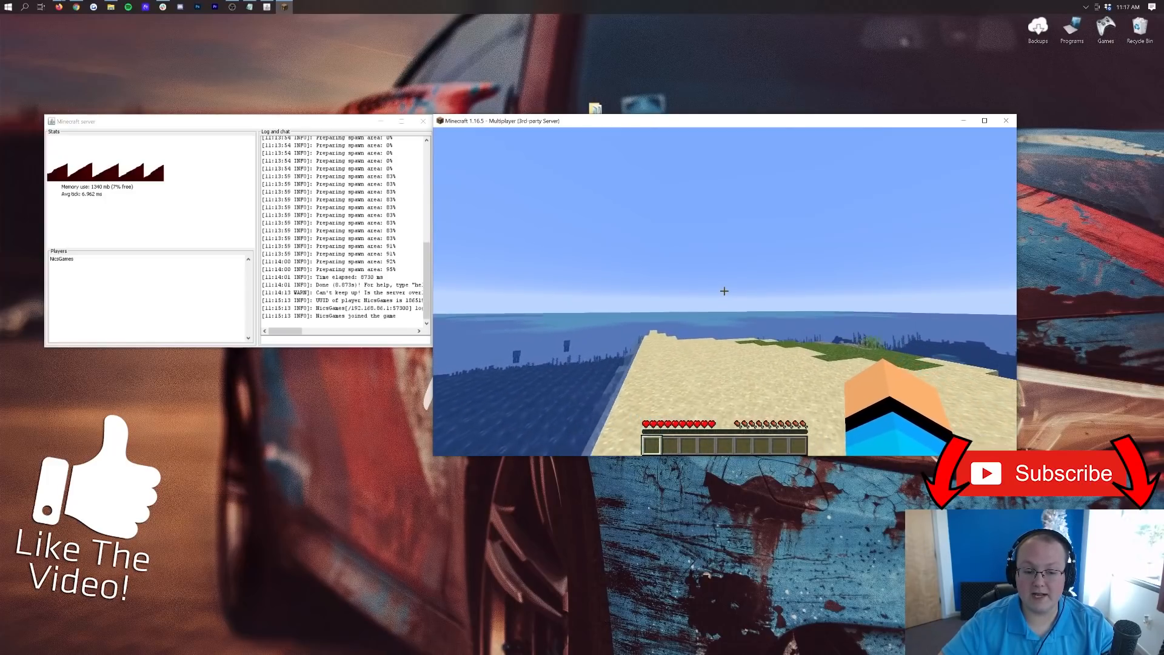
pyautogui.press('w')
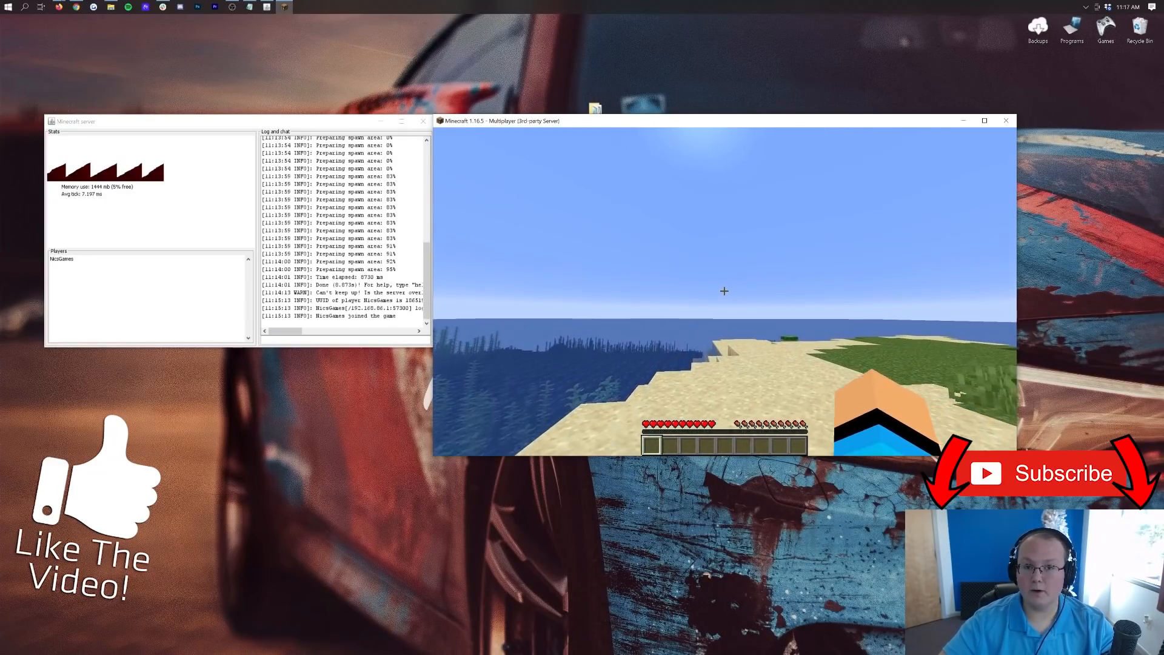
pyautogui.press('w')
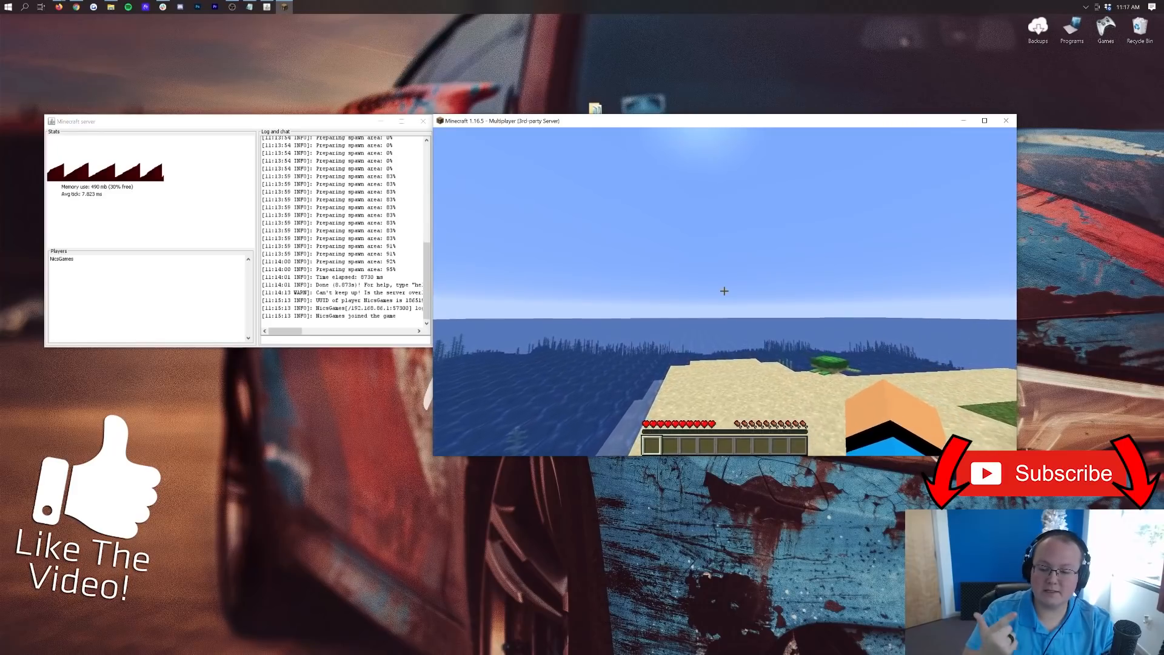
pyautogui.press('w')
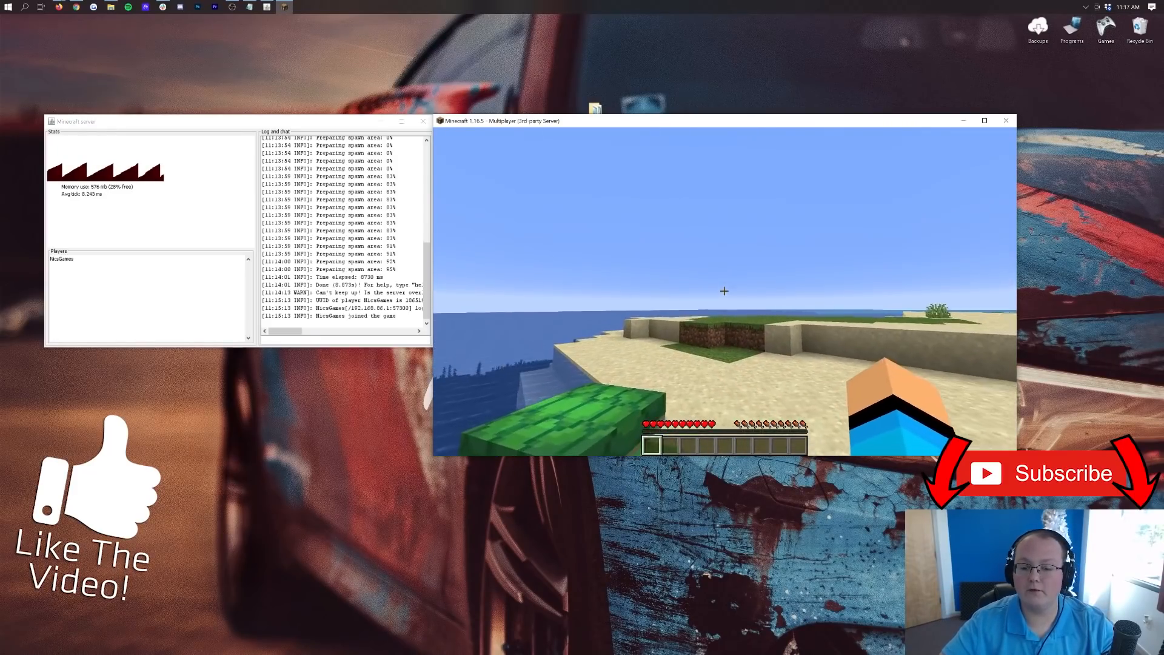
pyautogui.press('w')
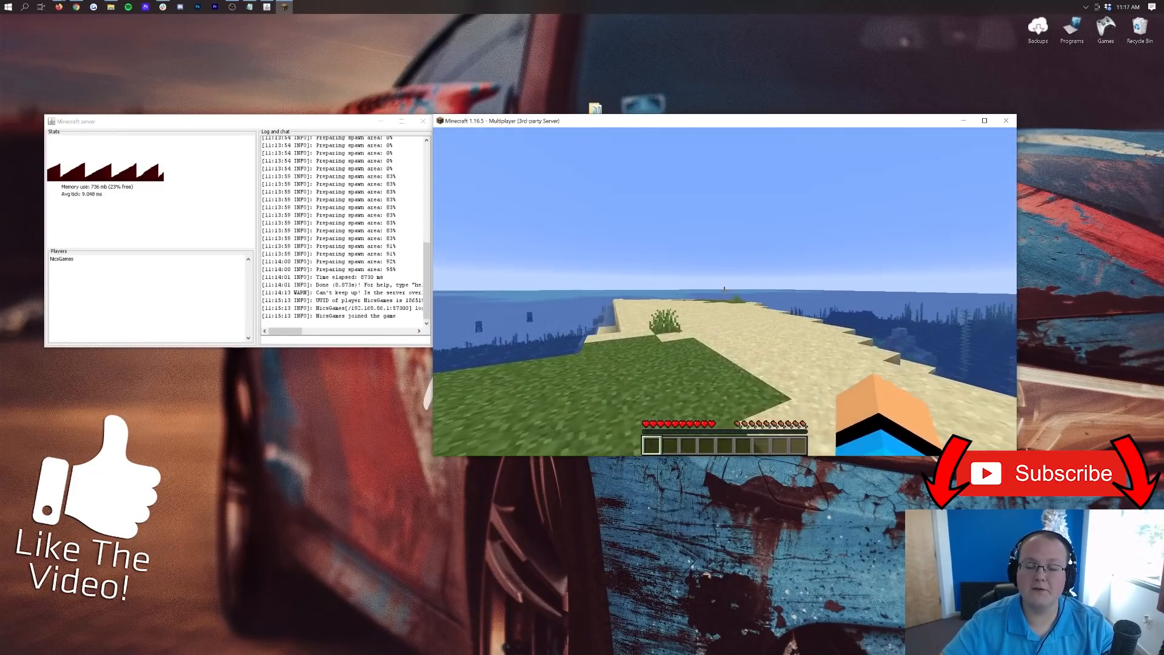
pyautogui.press('Escape')
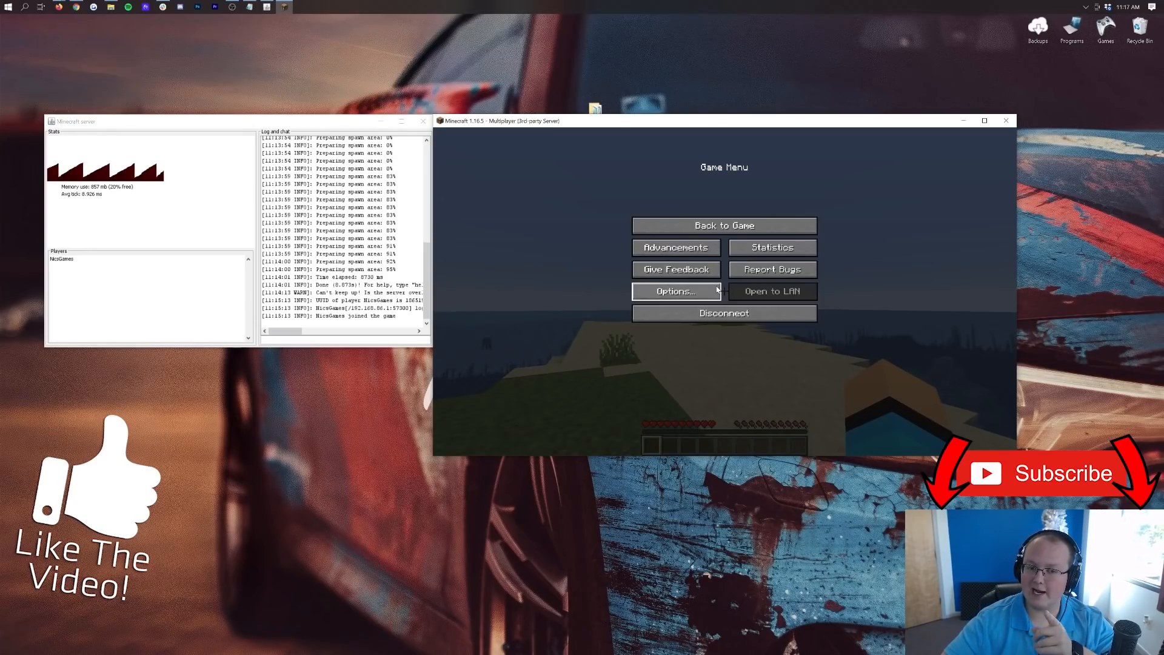